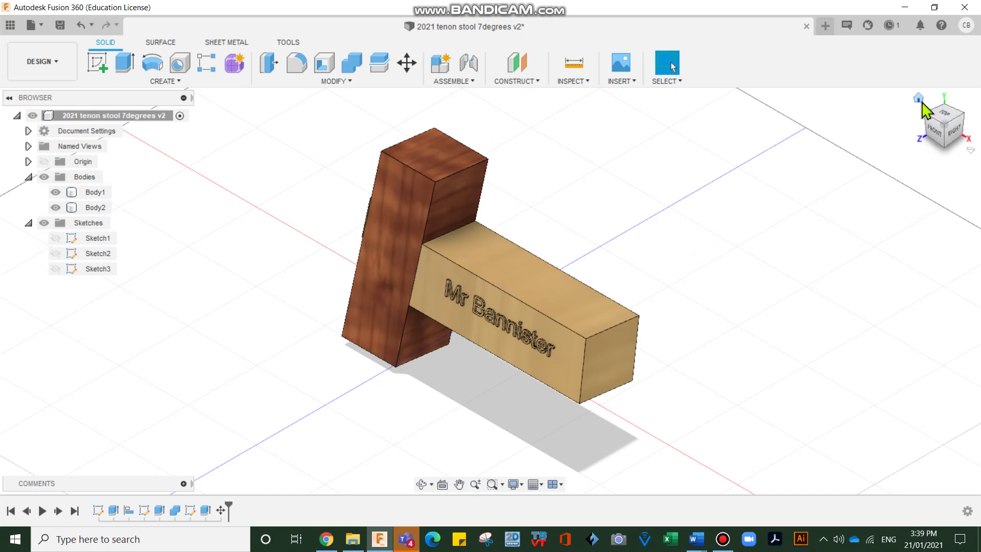
# Start a new blank design and begin a sketch on the side origin plane
pyautogui.click(824, 25)
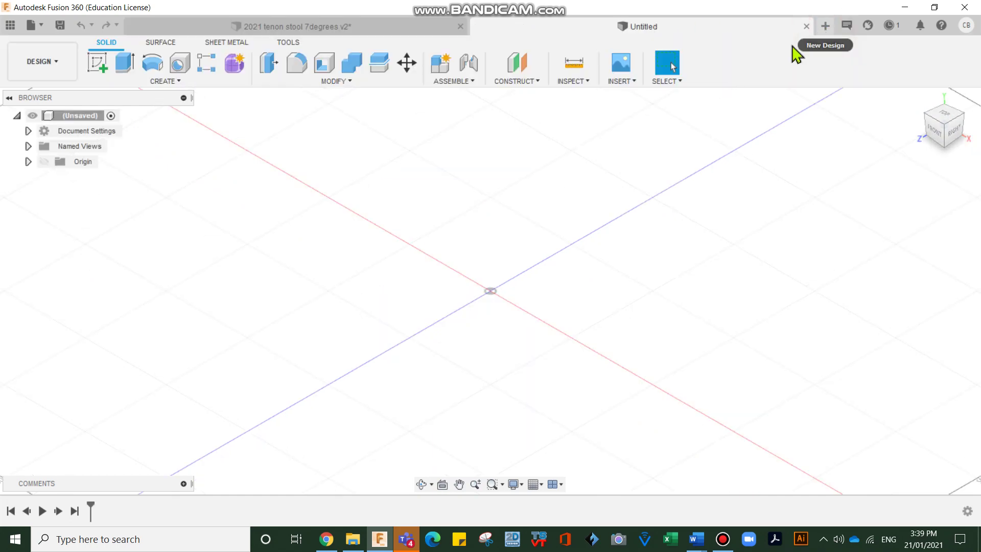
pyautogui.click(97, 63)
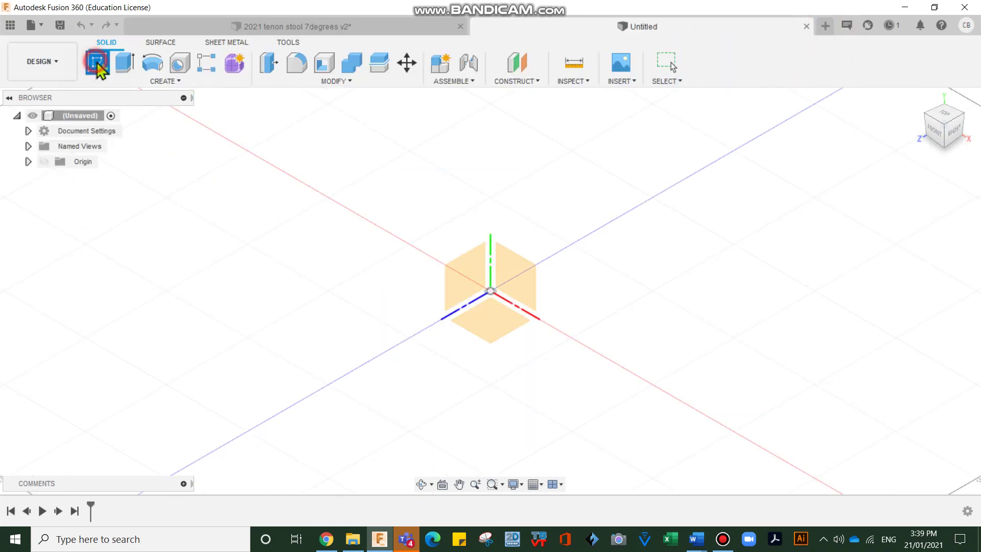
pyautogui.click(518, 291)
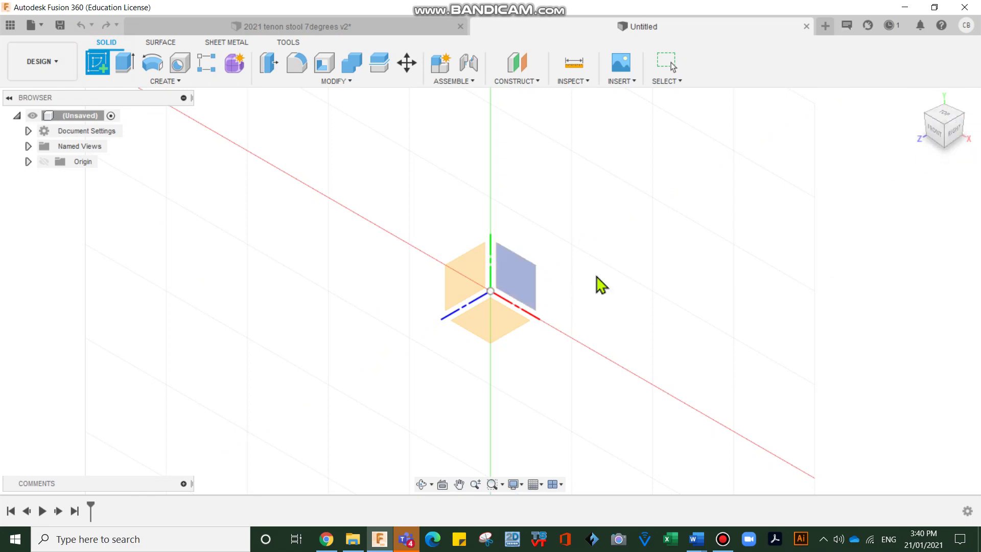
pyautogui.click(505, 282)
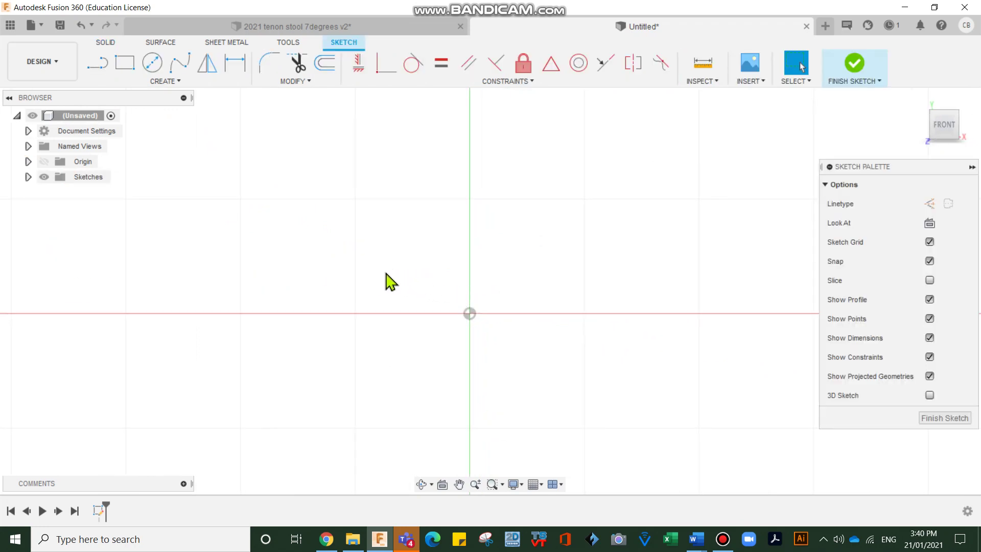
# Draw the tall leaning parallelogram for the leg outline with the Line tool
pyautogui.press('l')
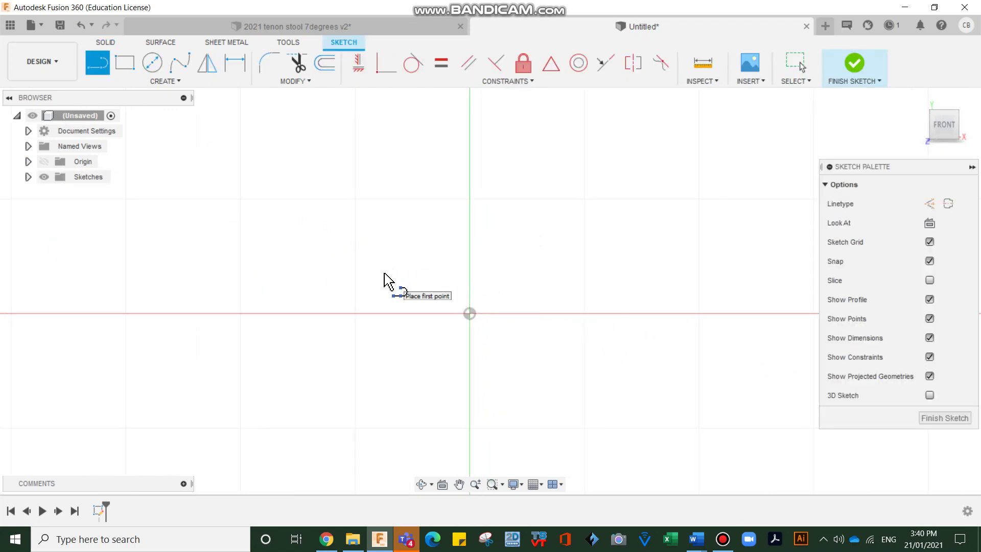
pyautogui.click(325, 355)
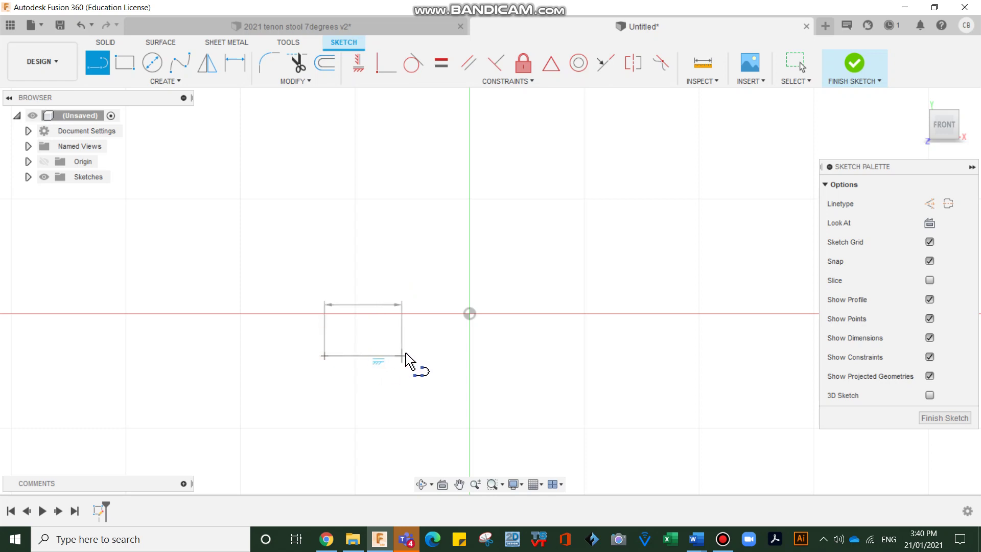
pyautogui.moveTo(406, 354); pyautogui.dragTo(445, 156)
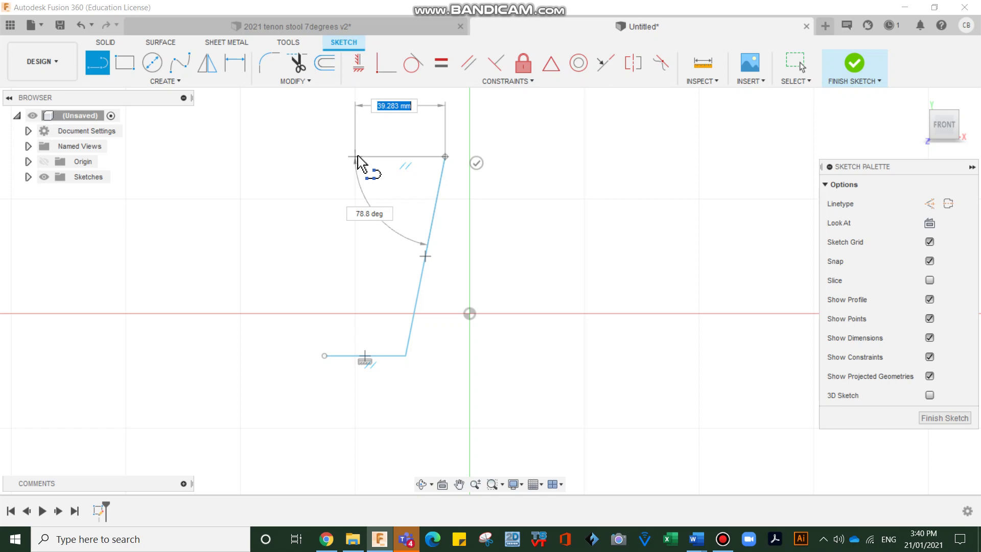
pyautogui.click(355, 157)
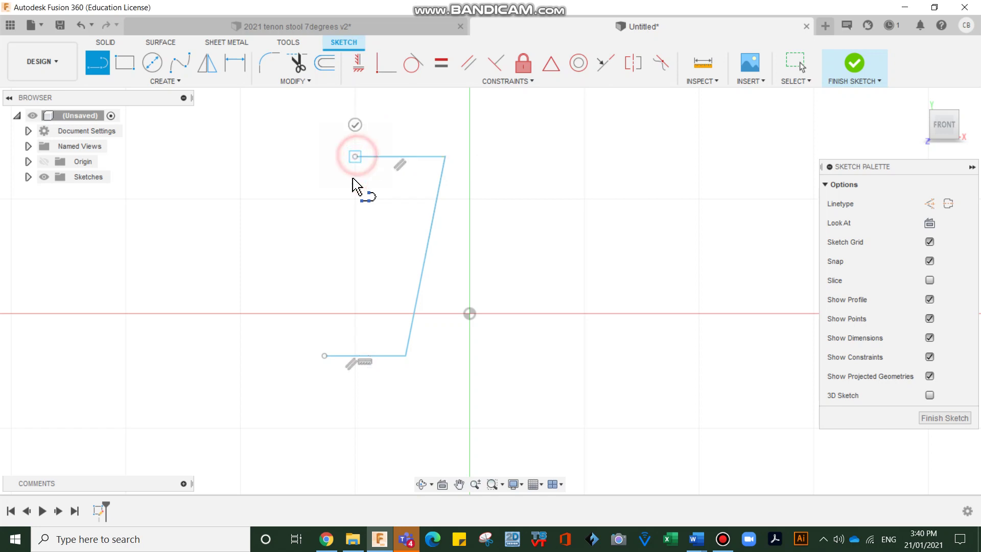
pyautogui.click(324, 355)
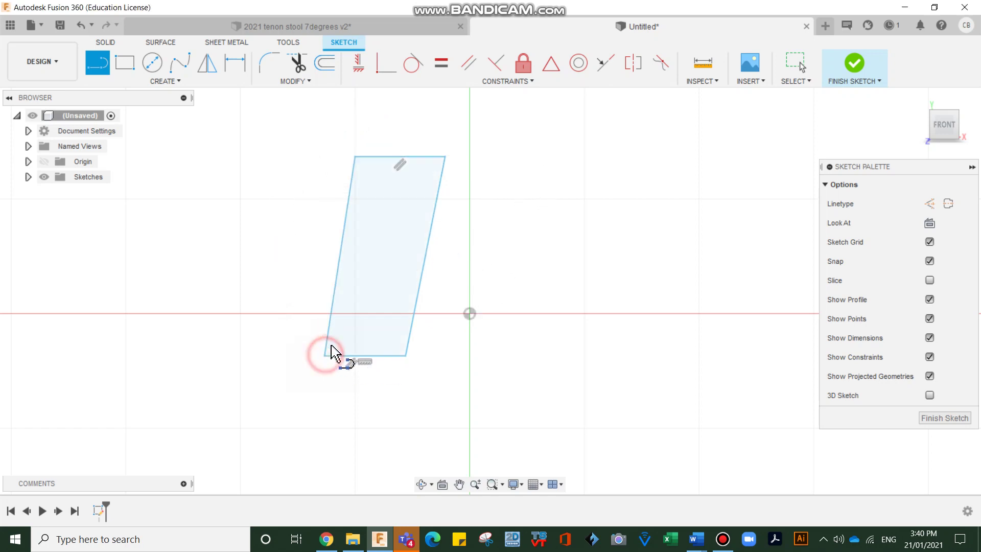
# Draw the smaller rail shape with a slanted left end beside the leg
pyautogui.click(541, 225)
pyautogui.click(528, 291)
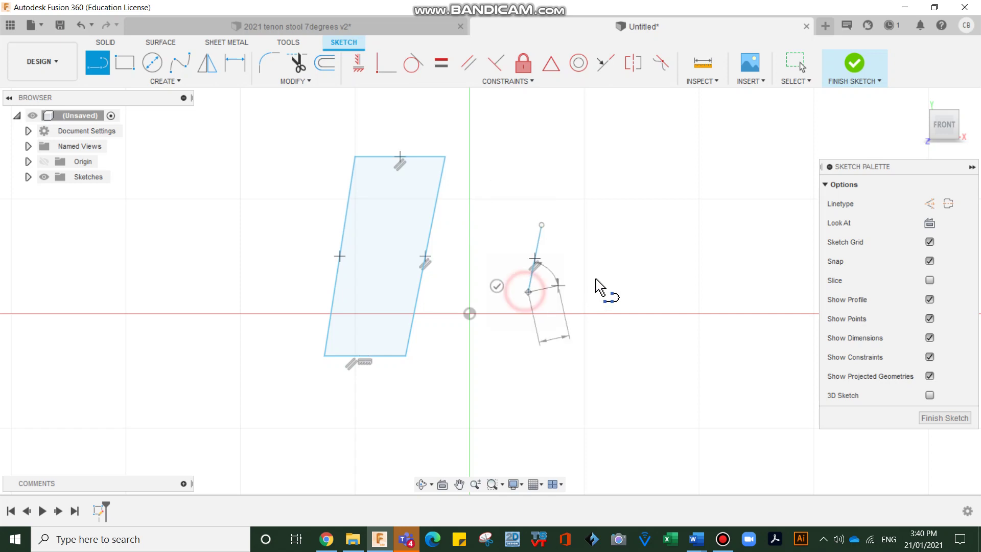
pyautogui.click(716, 291)
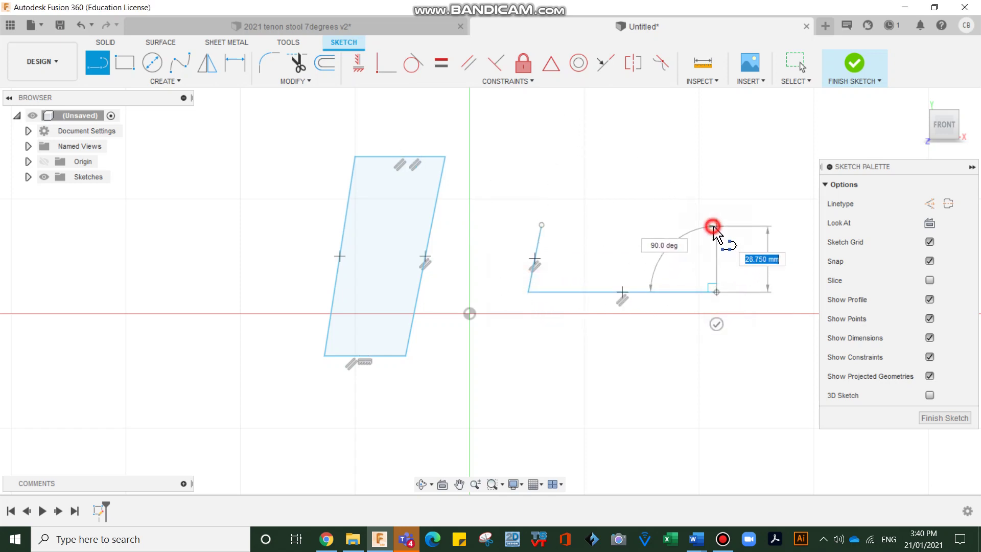
pyautogui.click(714, 227)
pyautogui.click(541, 225)
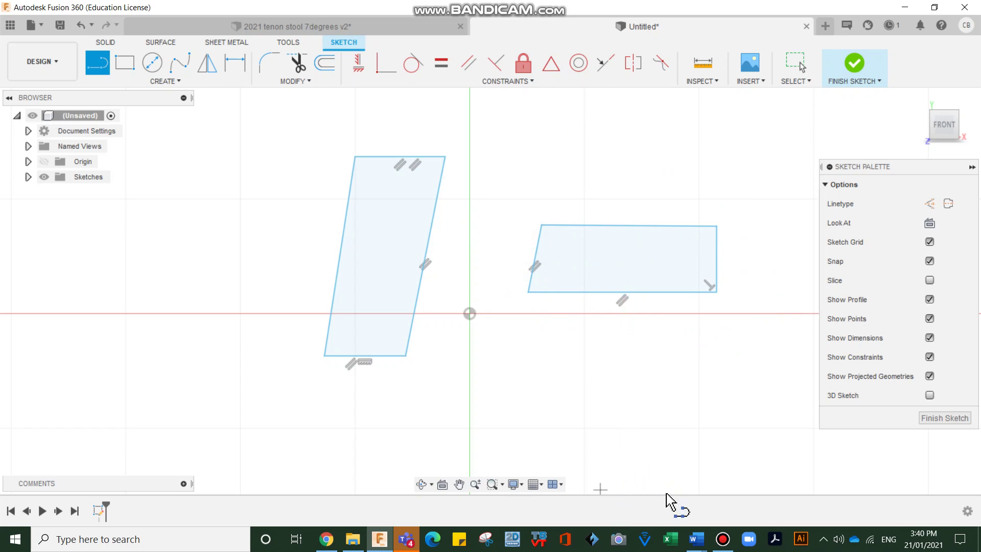
# Constrain the parallelogram's left and right edges parallel
pyautogui.click(469, 65)
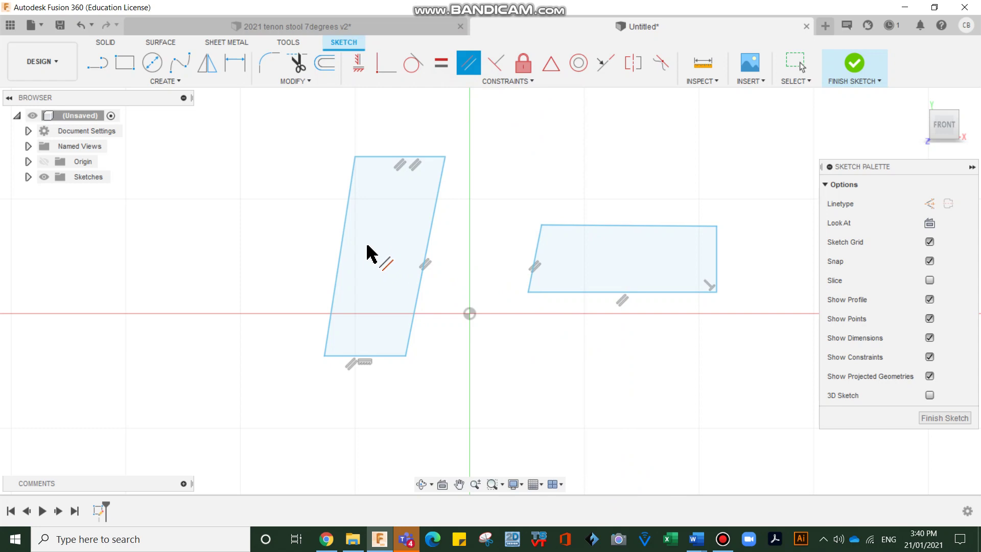
pyautogui.click(340, 241)
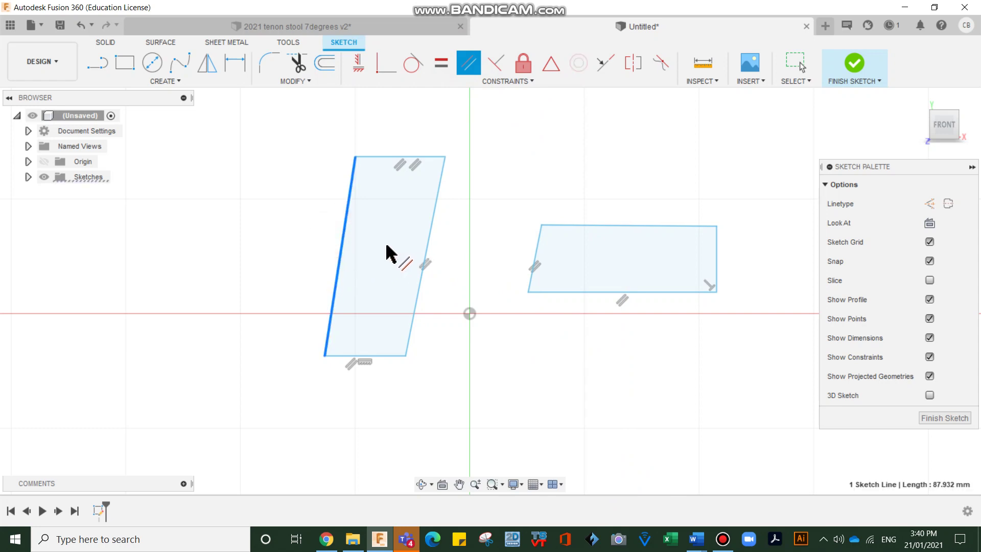
pyautogui.click(427, 245)
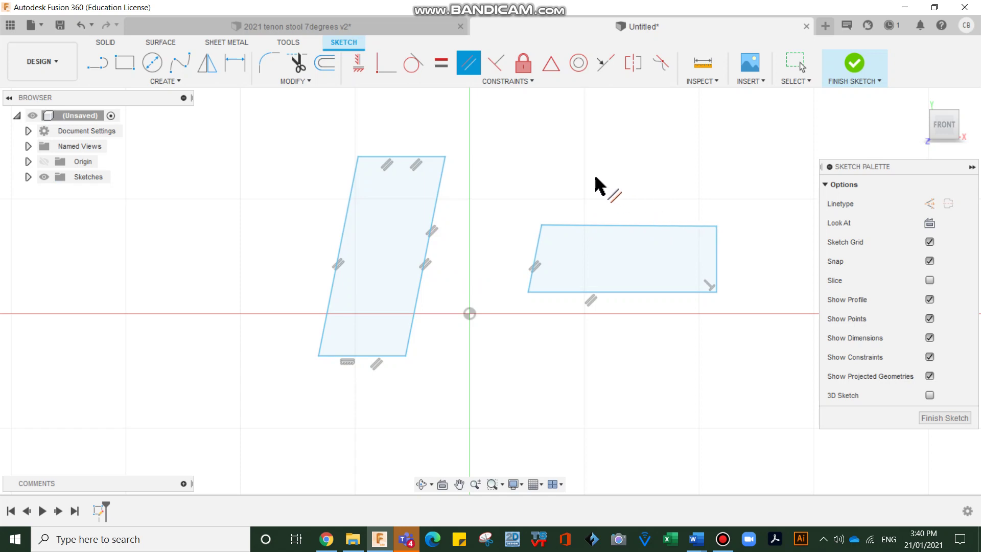
# Dimension the parallelogram's height between top and bottom edges as 150 mm
pyautogui.press('d')
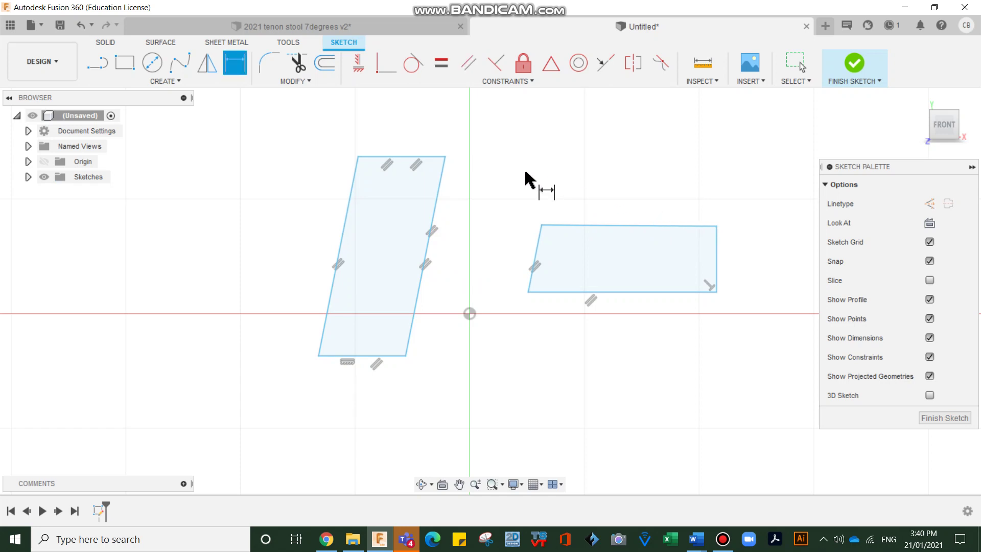
pyautogui.click(384, 157)
pyautogui.click(377, 354)
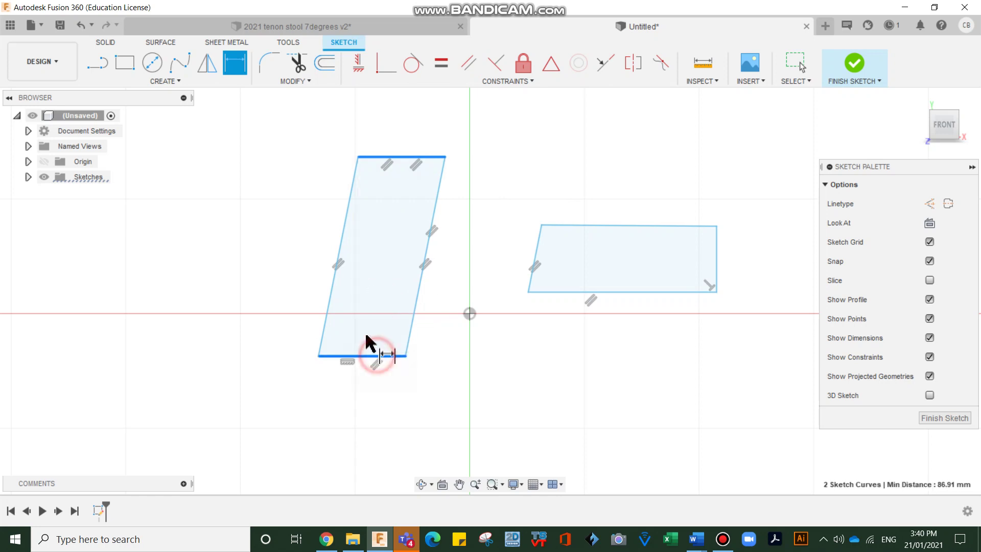
pyautogui.click(196, 323)
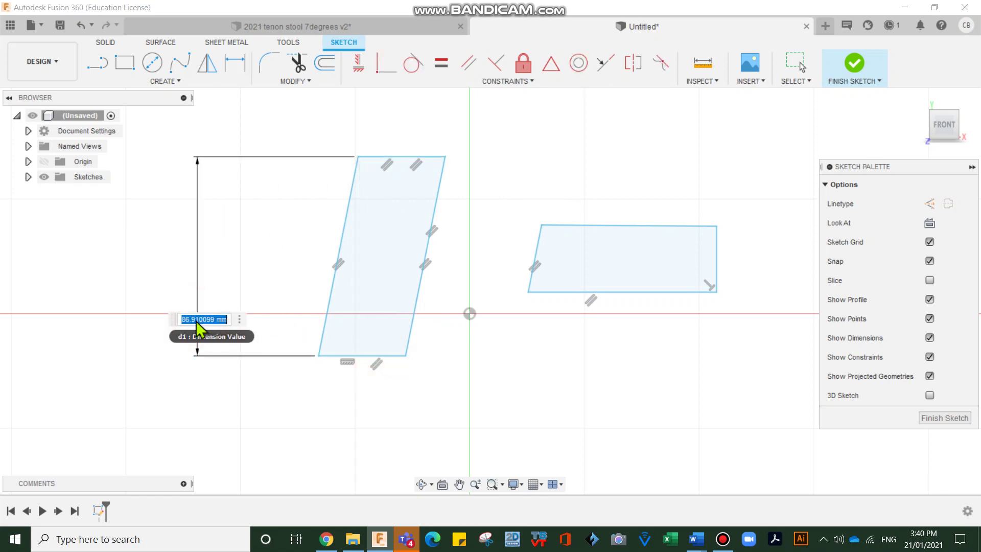
pyautogui.write('150')
pyautogui.press('Return')
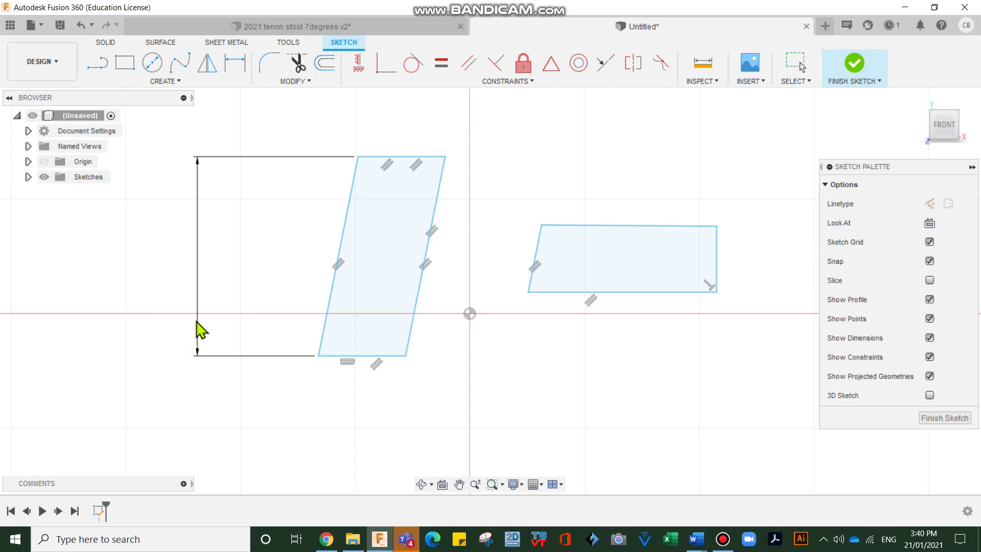
# Dimension the width across the parallelogram's sloping sides as 39 mm
pyautogui.scroll(-1, 277, 350)
pyautogui.scroll(-2, 277, 351)
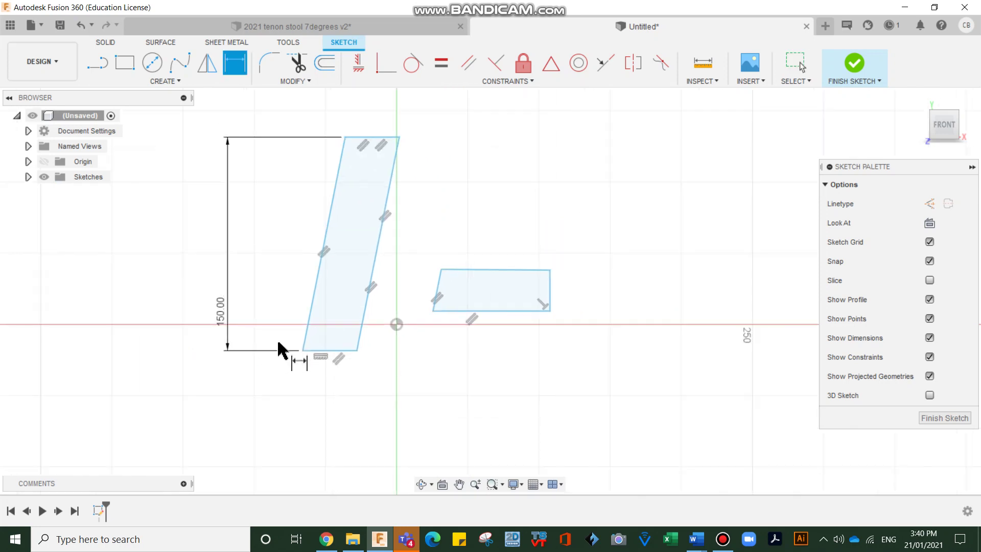
pyautogui.click(333, 217)
pyautogui.click(384, 209)
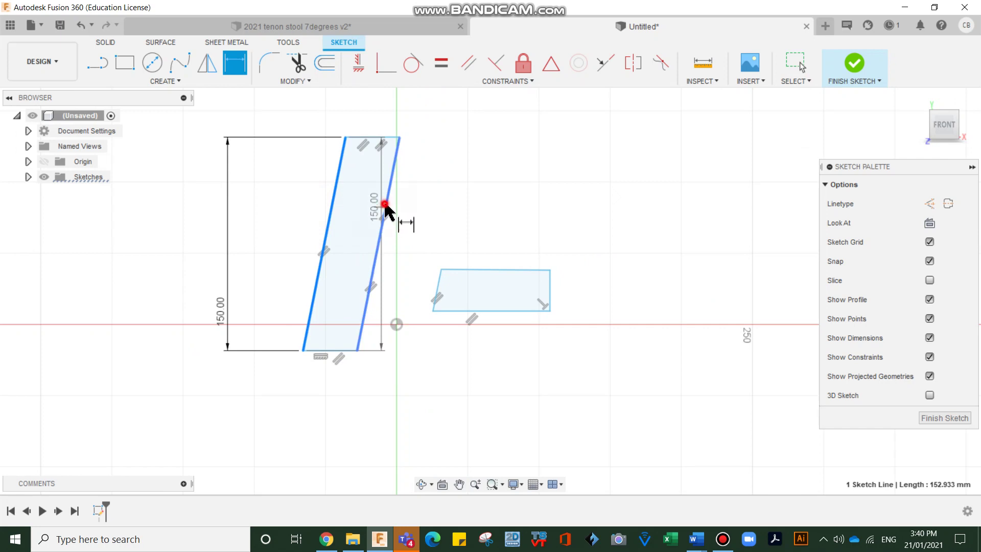
pyautogui.click(399, 114)
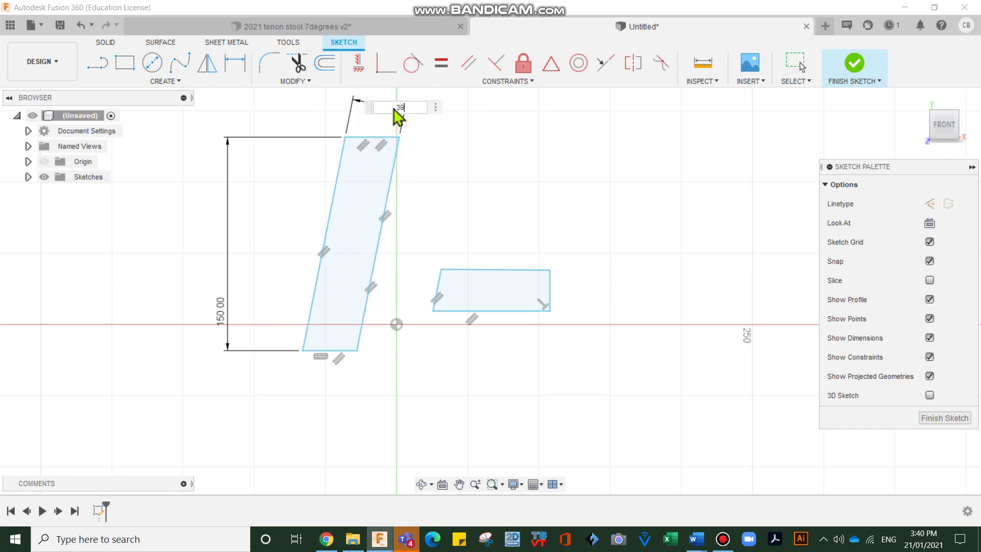
pyautogui.press('Return')
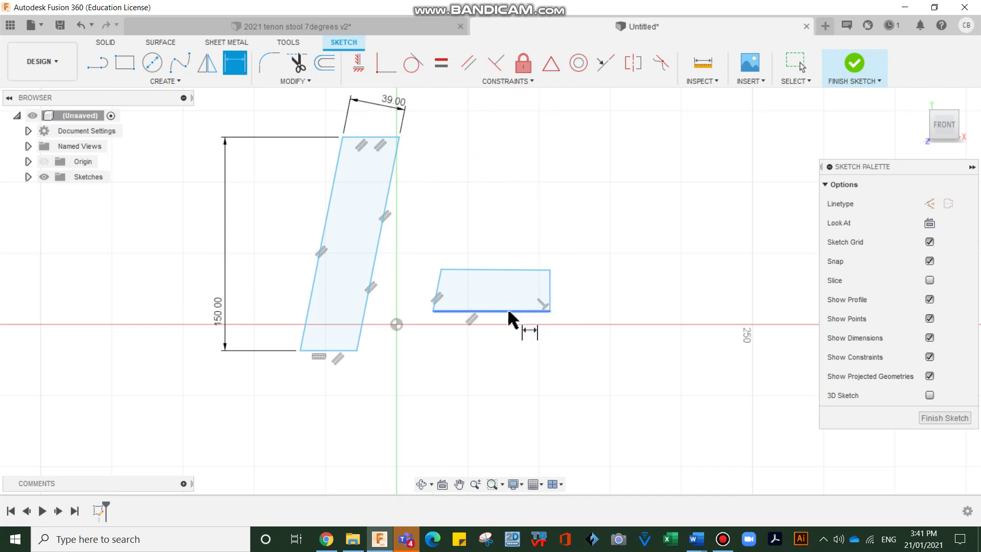
# Undo a mistaken angle entry of 150 and delete the 11.2° angle dimension
pyautogui.click(438, 284)
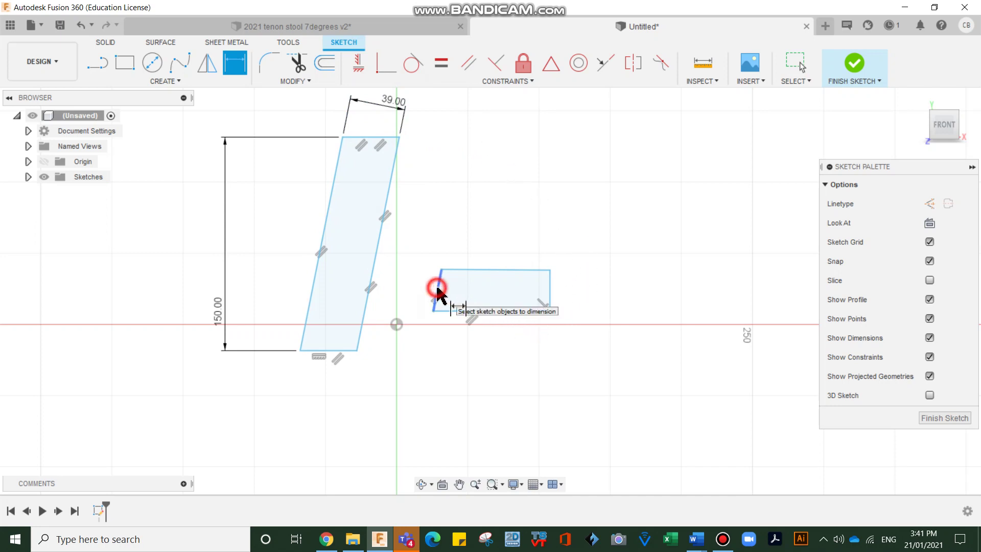
pyautogui.click(549, 287)
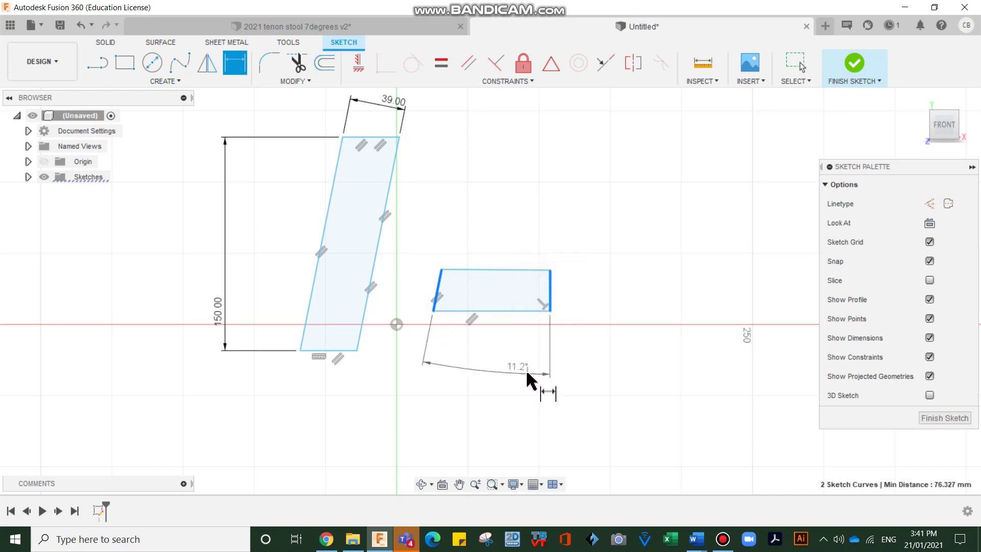
pyautogui.click(526, 372)
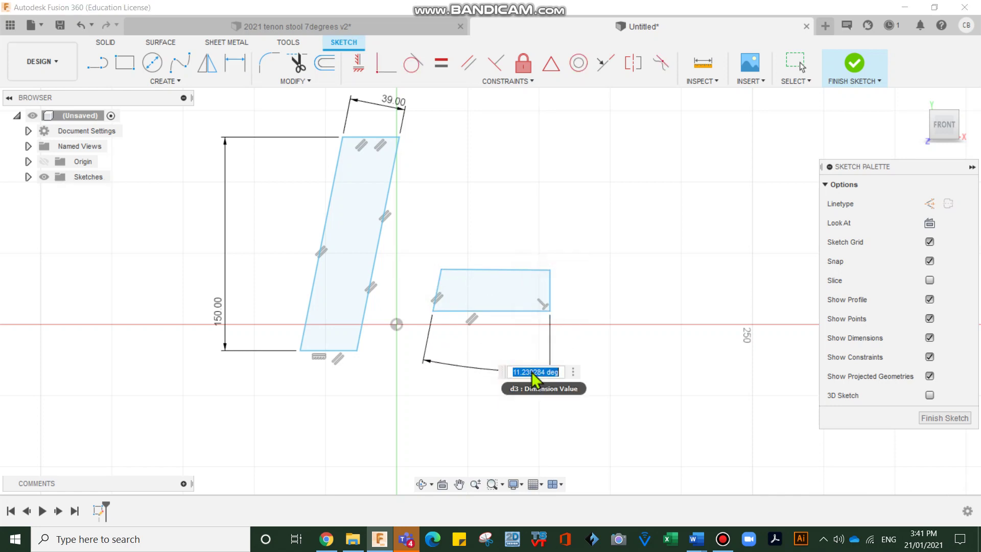
pyautogui.press('BackSpace')
pyautogui.write('150')
pyautogui.press('Return')
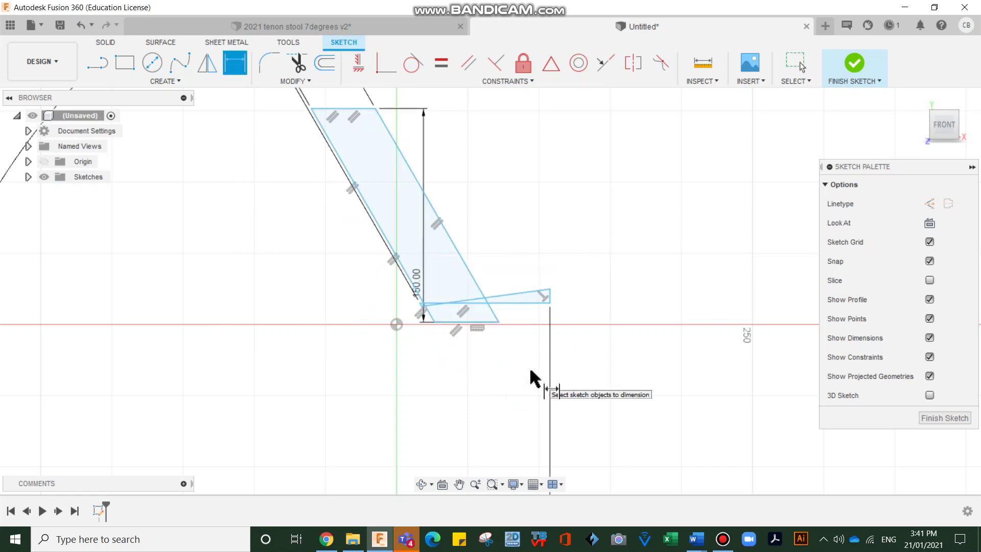
pyautogui.press('Escape')
pyautogui.hotkey('ctrl', 'z')
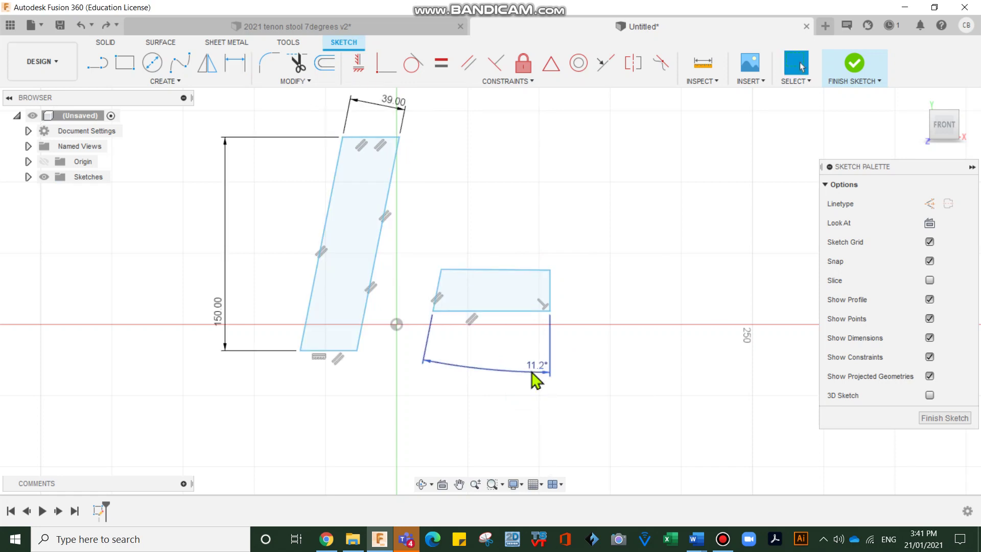
pyautogui.click(532, 372)
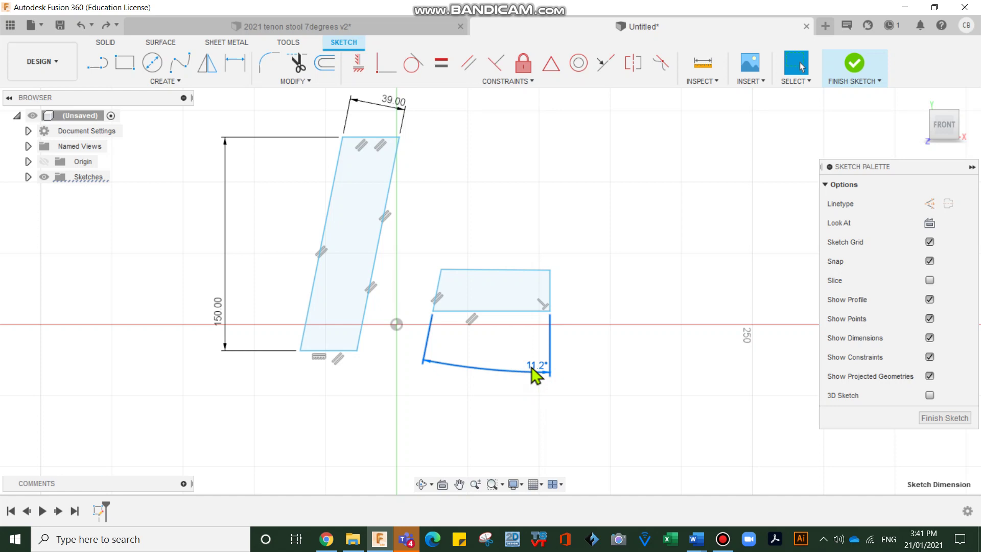
pyautogui.press('Delete')
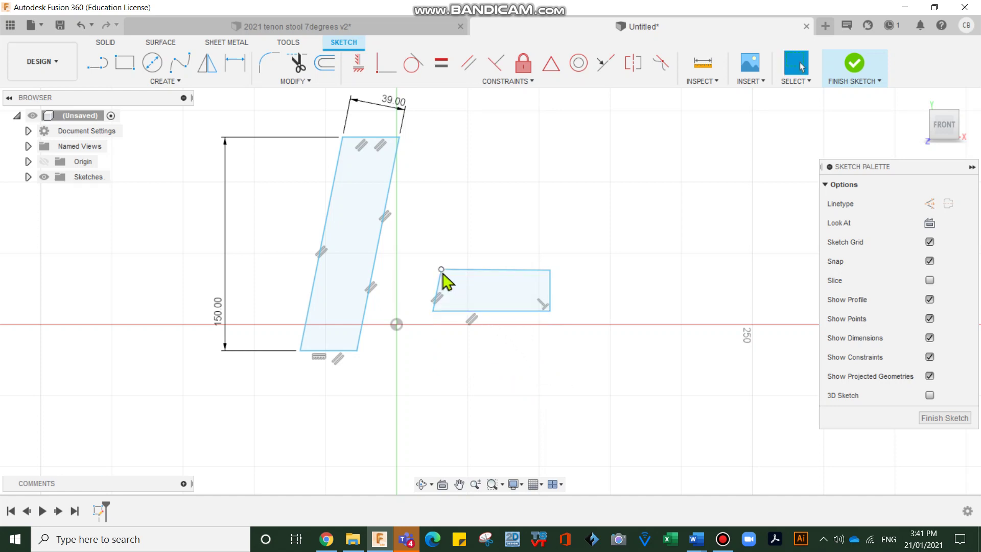
# Dimension the rail's top edge between its corners at 150
pyautogui.press('d')
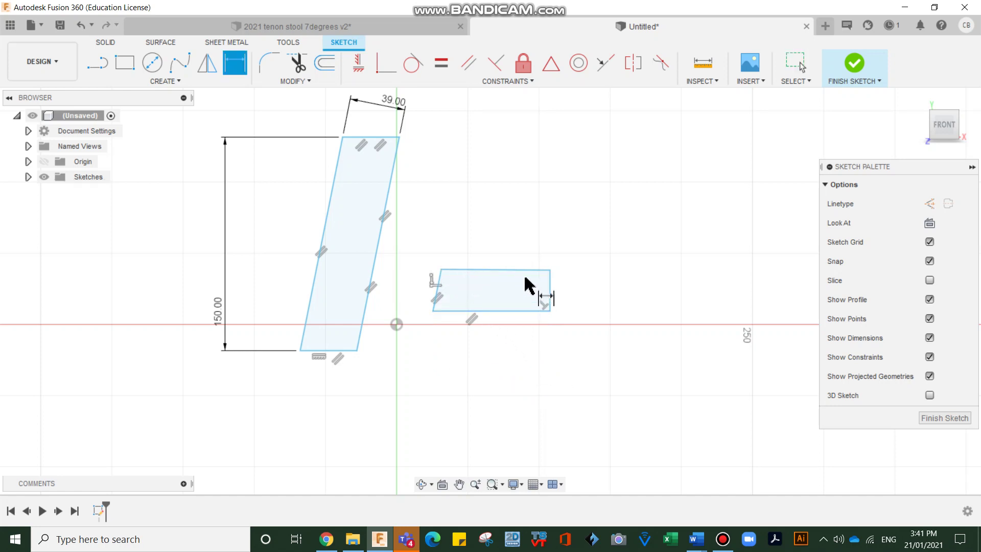
pyautogui.click(441, 270)
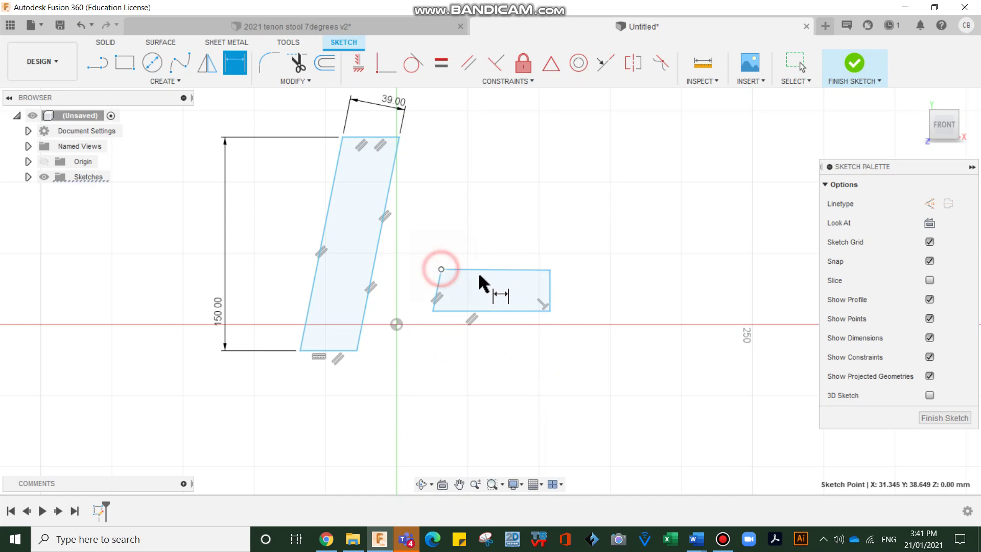
pyautogui.click(548, 269)
pyautogui.click(543, 220)
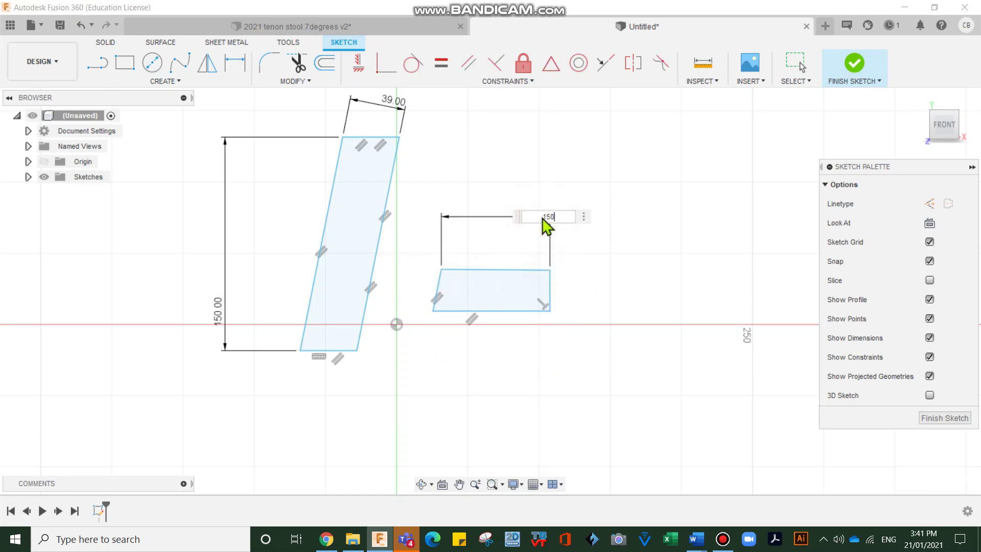
pyautogui.press('Return')
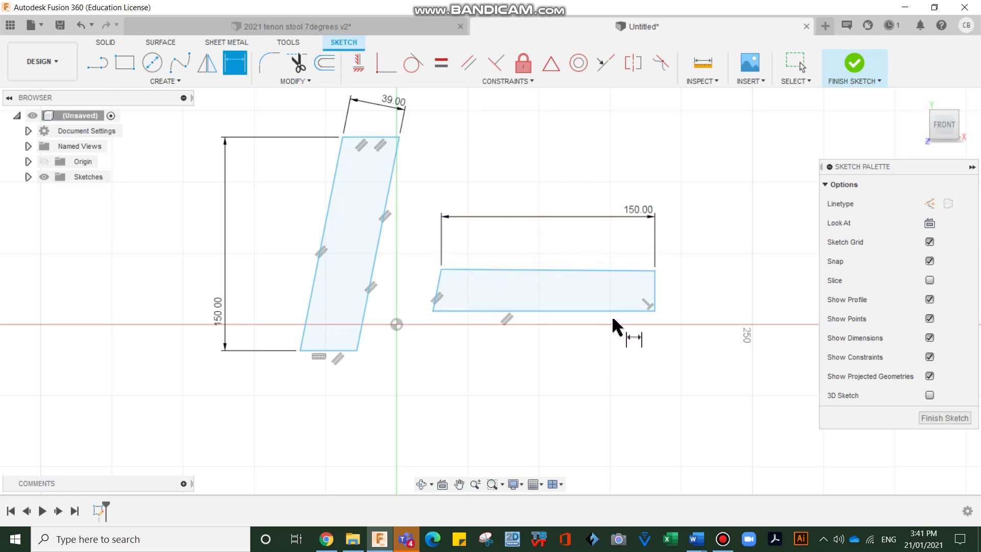
# Attempt a height dimension between the rail's top and bottom edges, then cancel it
pyautogui.click(622, 310)
pyautogui.click(612, 269)
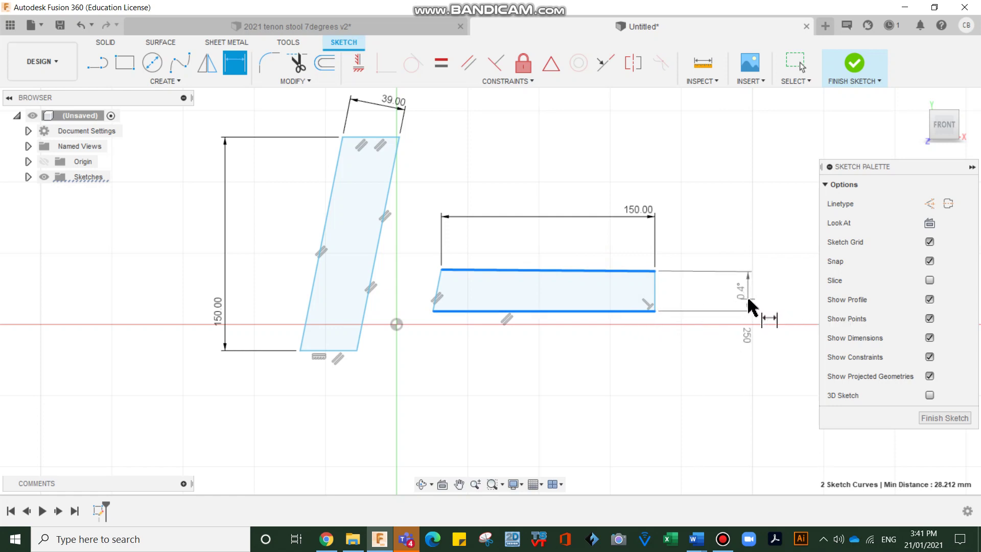
pyautogui.click(747, 299)
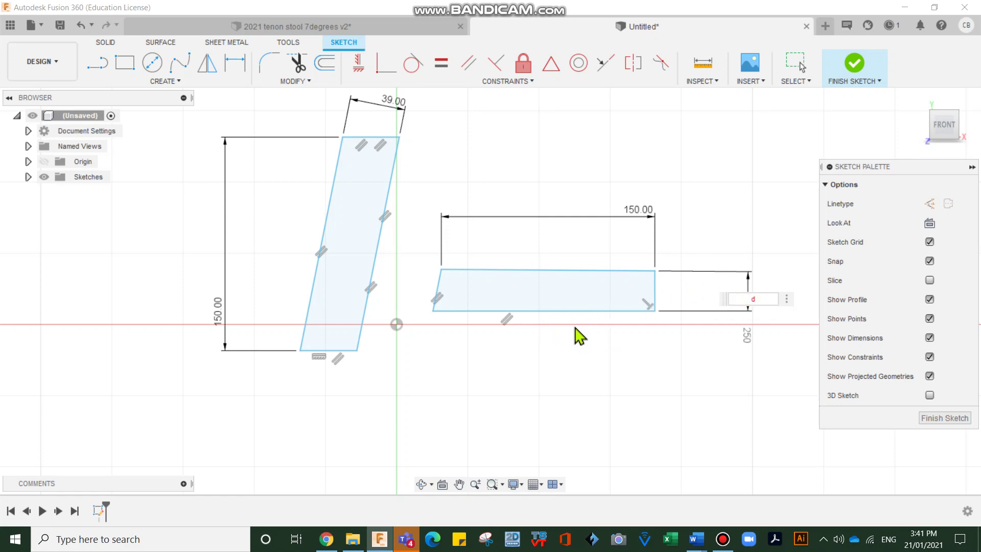
pyautogui.press('Escape')
pyautogui.press('d')
pyautogui.click(738, 294)
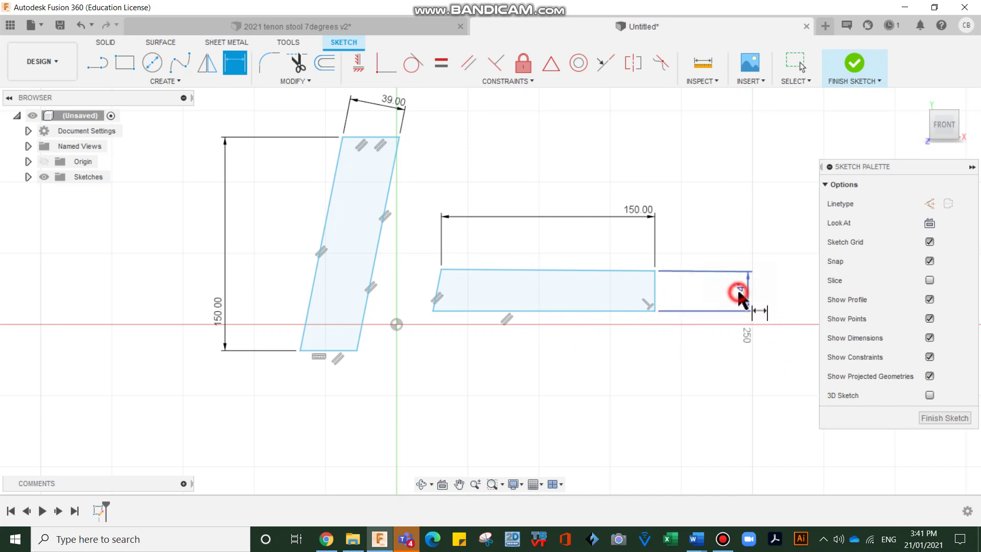
pyautogui.press('Escape')
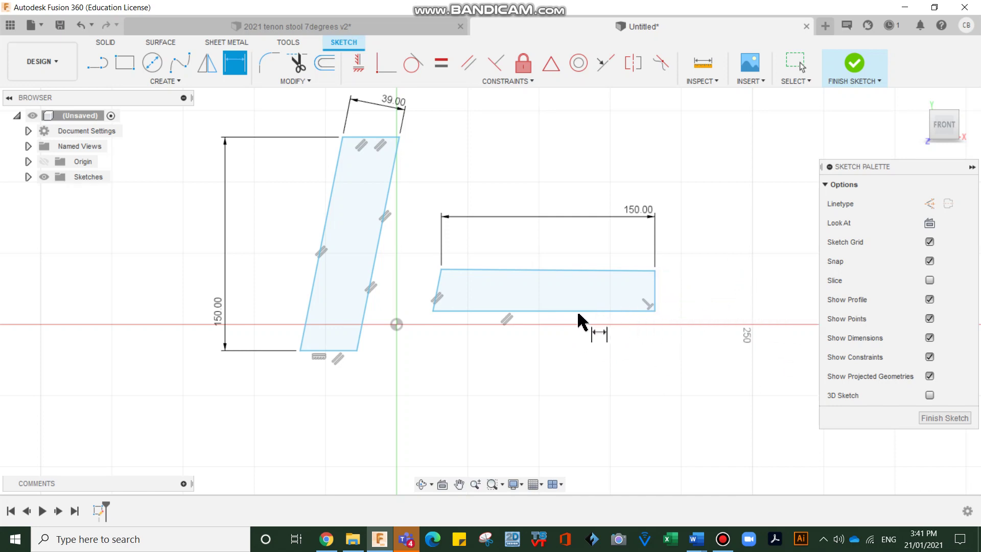
pyautogui.click(579, 312)
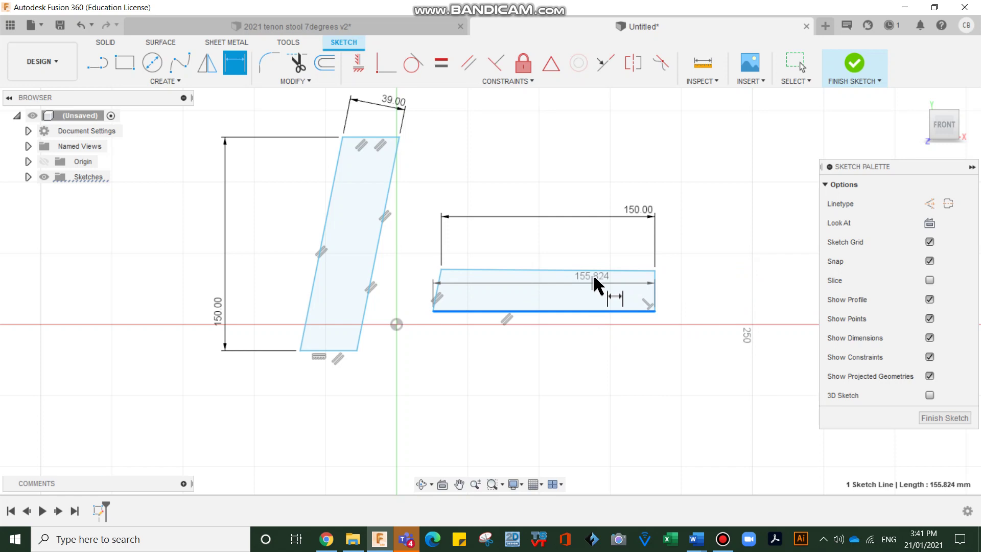
pyautogui.click(597, 270)
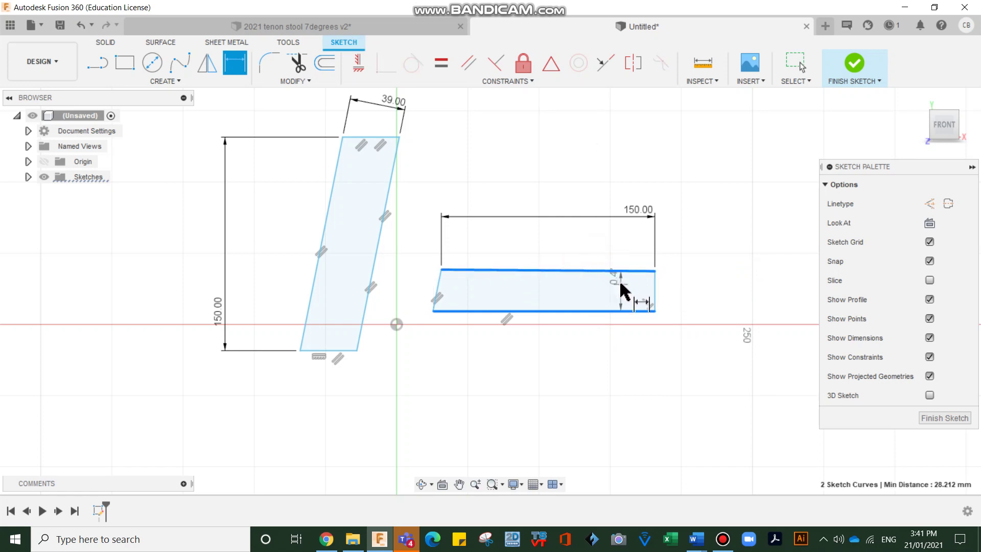
pyautogui.press('Escape')
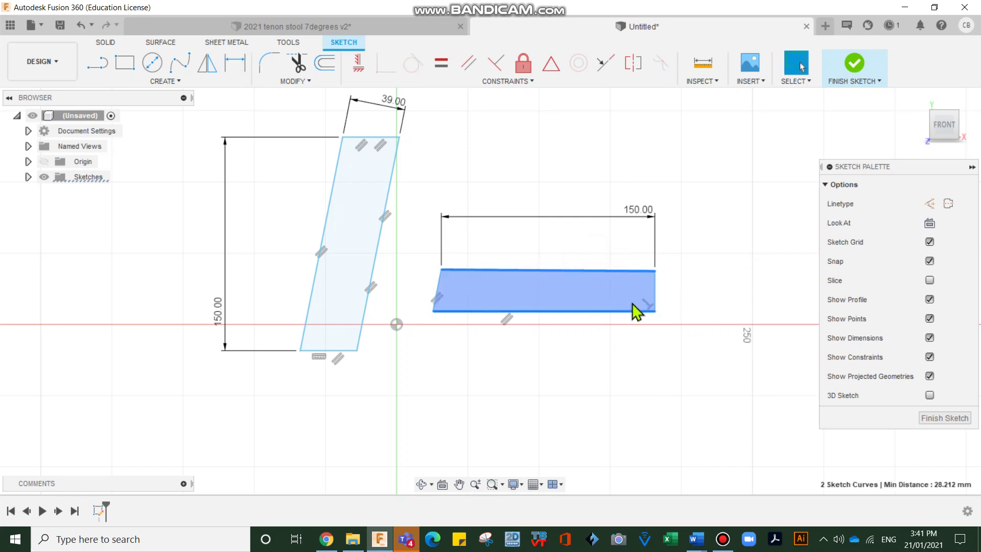
# Constrain the rail's top and bottom edges parallel
pyautogui.click(468, 62)
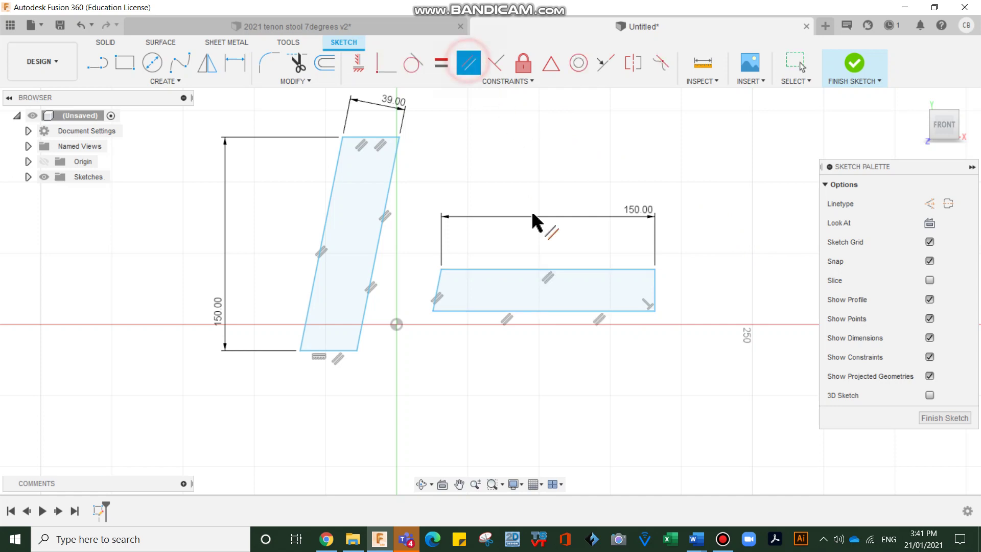
pyautogui.click(582, 277)
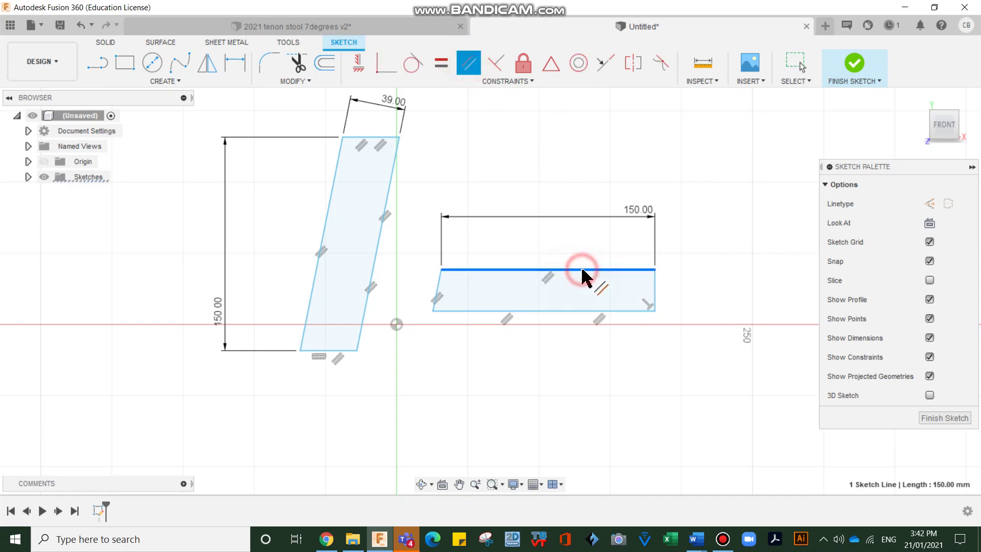
pyautogui.click(578, 310)
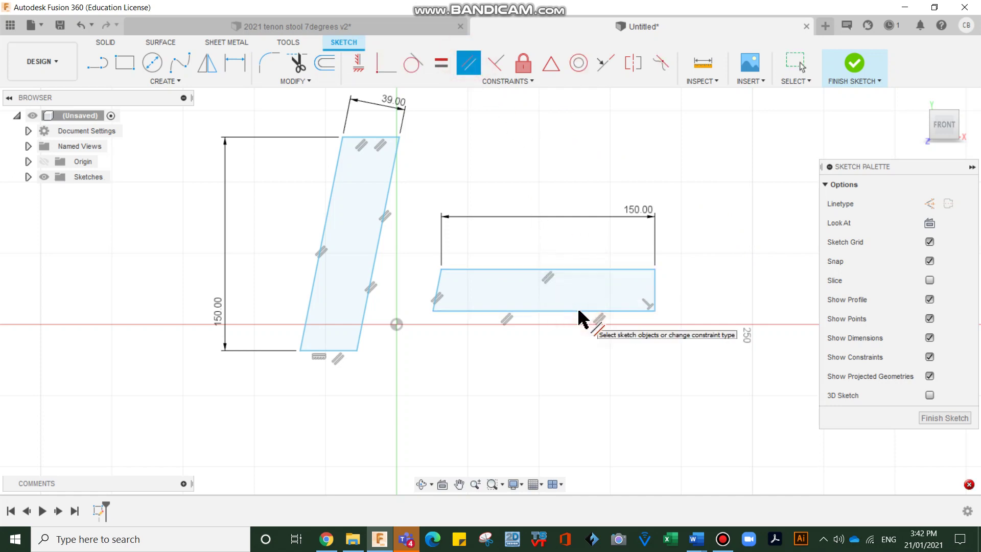
# Dimension the rail's height between bottom and top edges at 39
pyautogui.press('d')
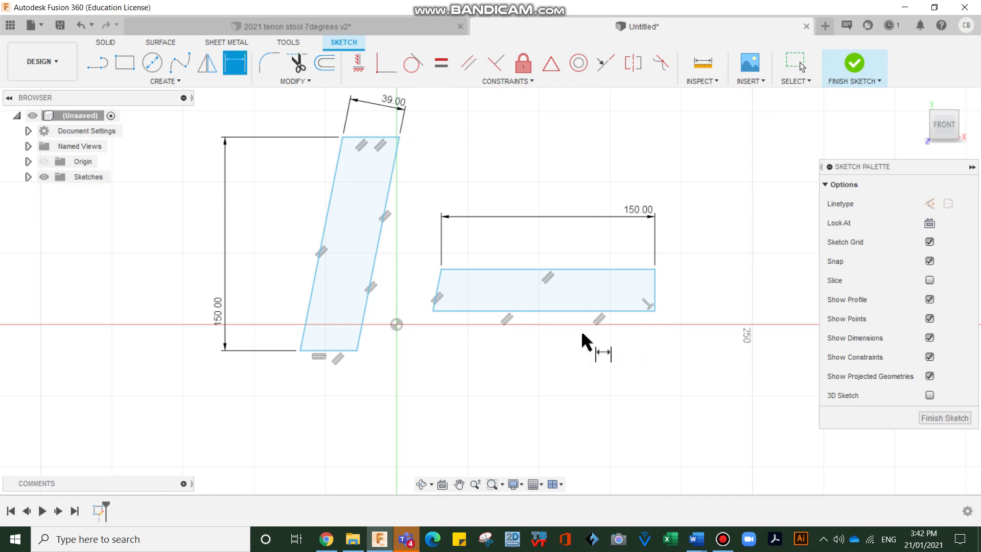
pyautogui.click(634, 310)
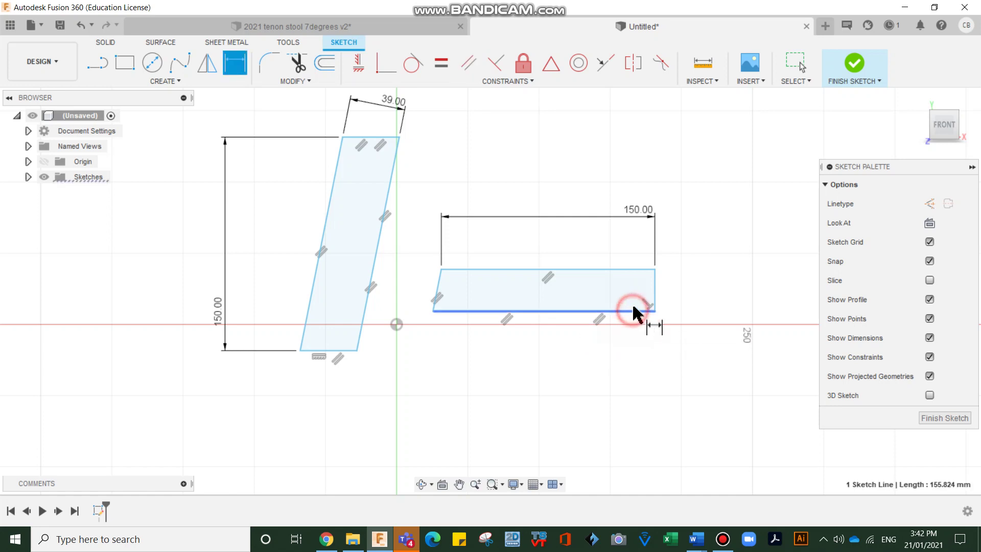
pyautogui.click(628, 269)
pyautogui.click(732, 227)
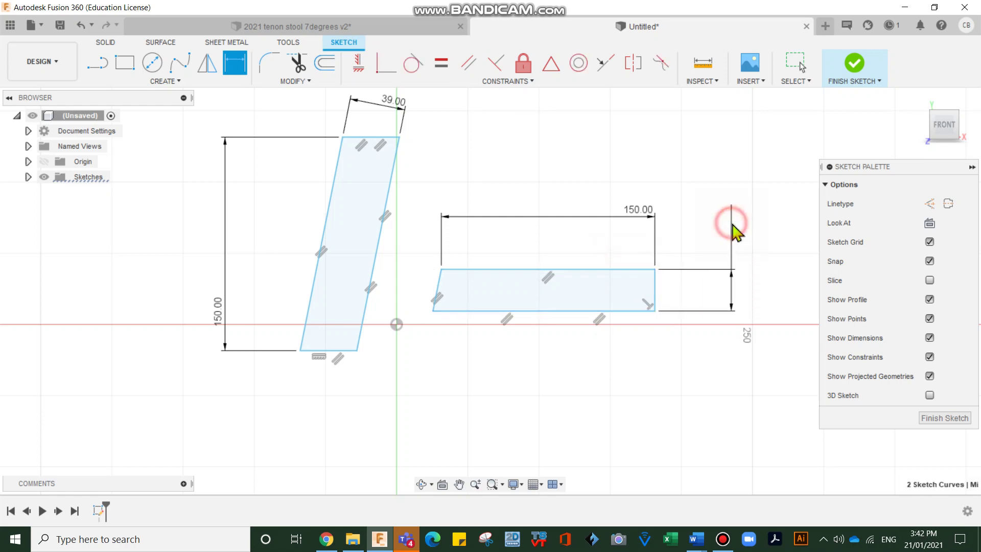
pyautogui.write('3')
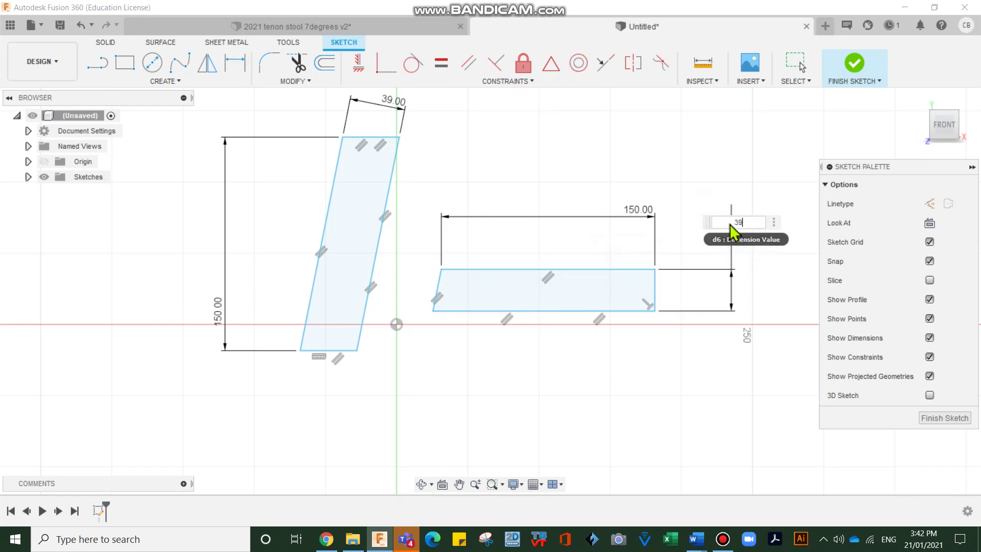
pyautogui.write('9')
pyautogui.press('Return')
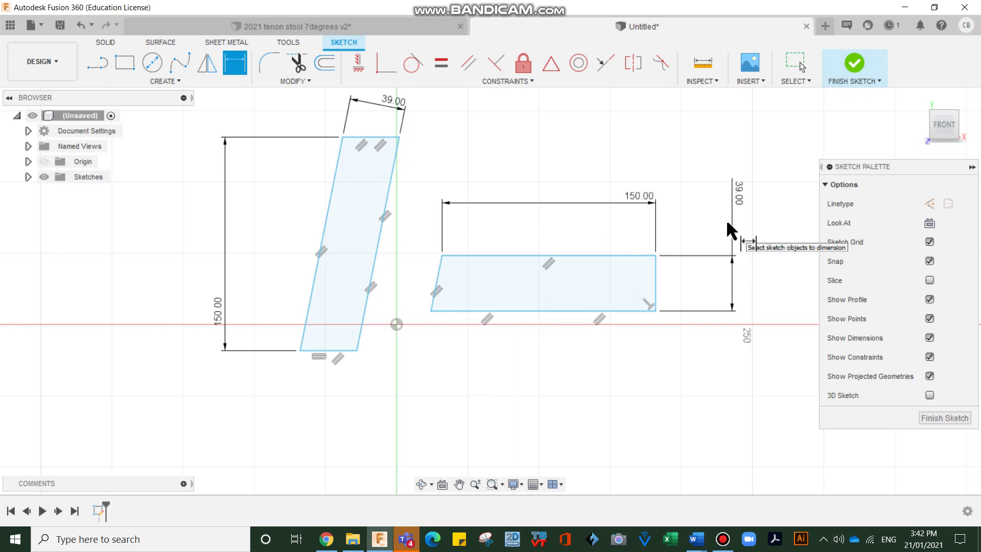
# Set the angle between the rail's slanted end and bottom edge to 83°
pyautogui.scroll(5, 445, 302)
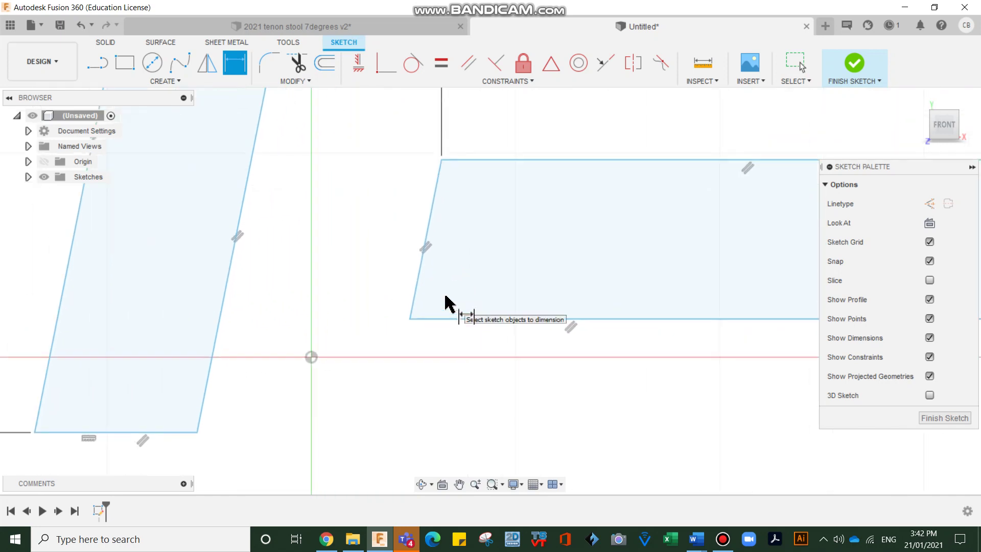
pyautogui.click(421, 276)
pyautogui.click(453, 319)
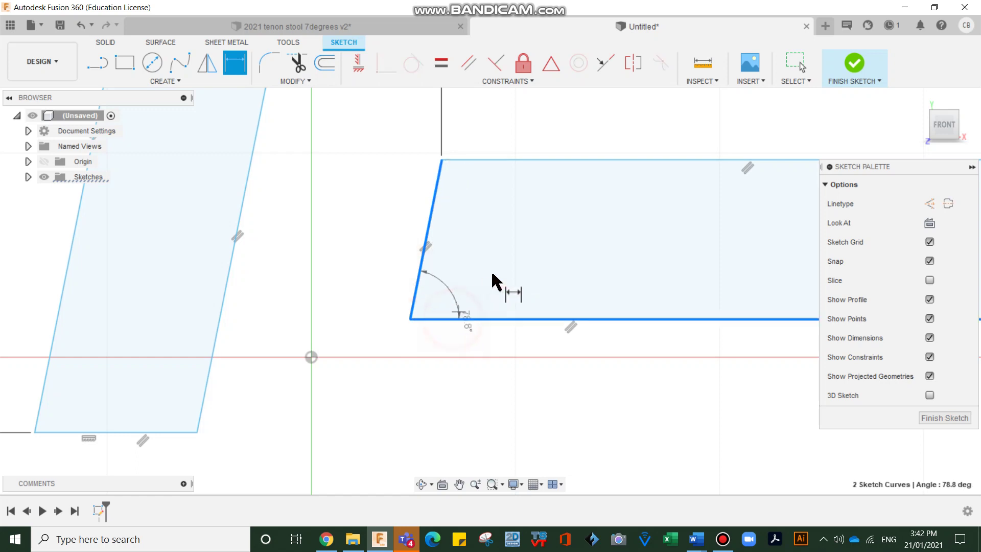
pyautogui.click(507, 254)
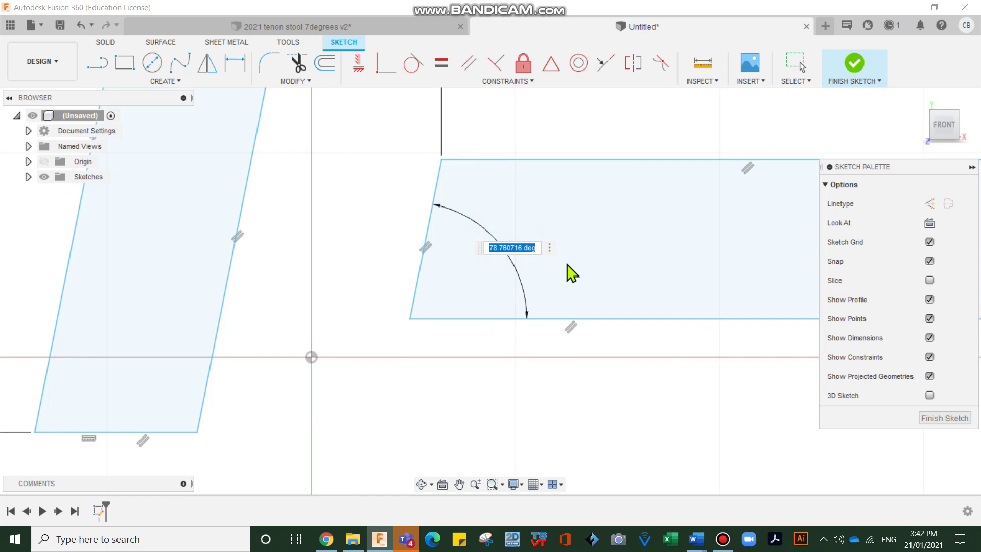
pyautogui.write('83')
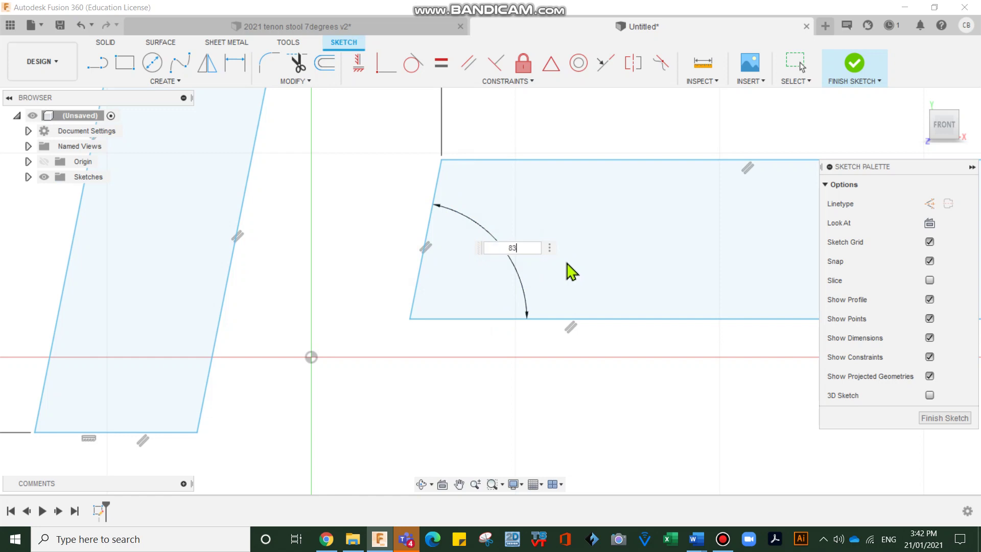
pyautogui.press('Return')
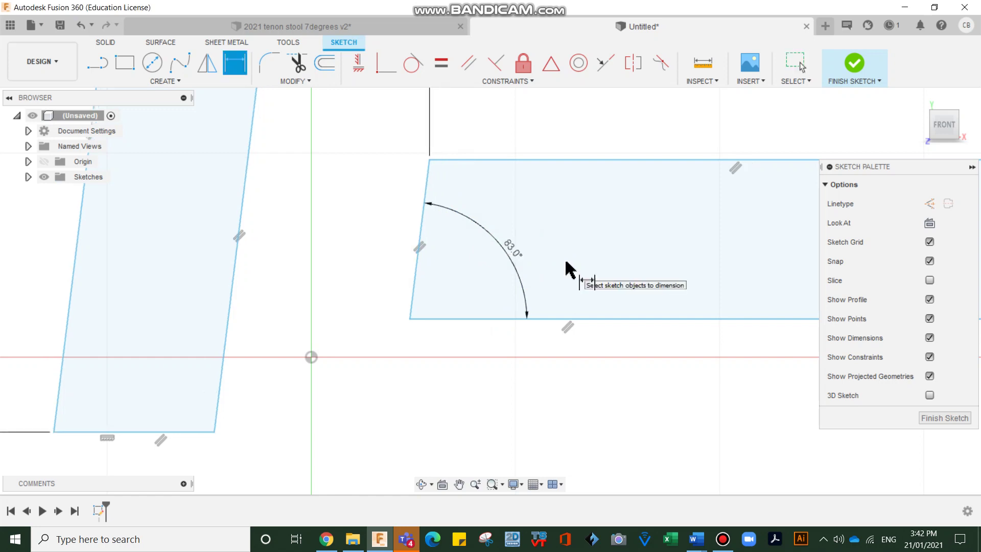
# Center both sketch shapes in view and collapse the Sketch Palette
pyautogui.scroll(-3, 286, 390)
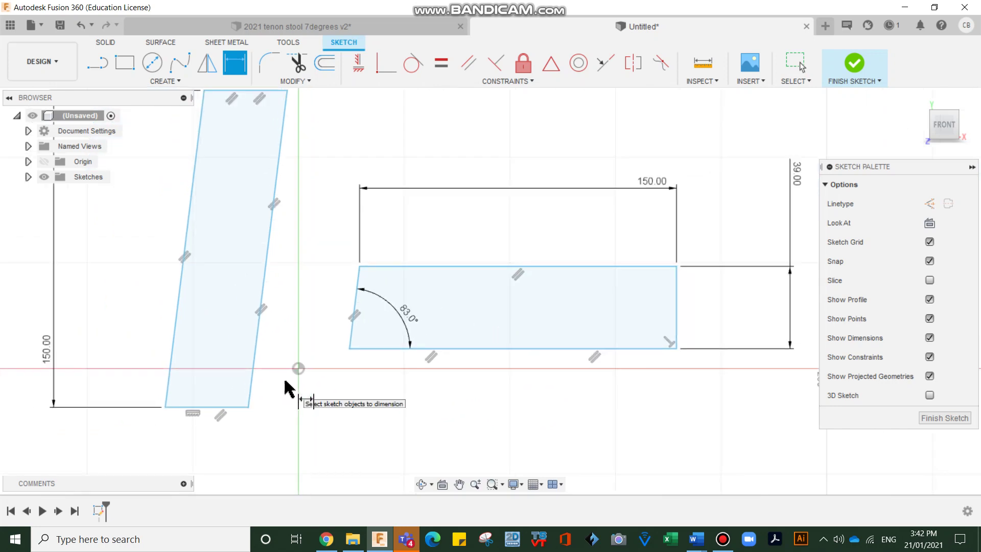
pyautogui.scroll(-2, 285, 388)
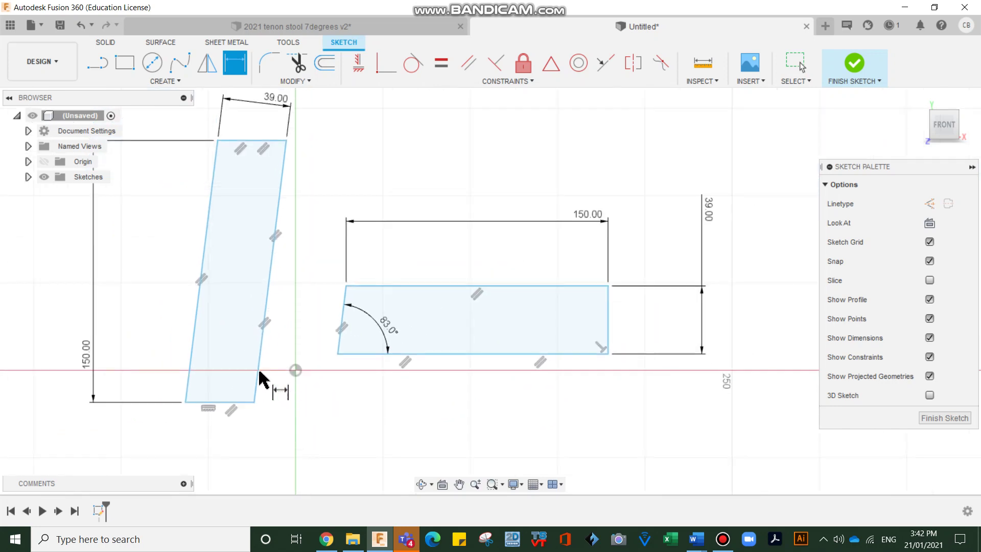
pyautogui.moveTo(357, 301)
pyautogui.mouseDown(button='middle')
pyautogui.moveTo(450, 317)
pyautogui.moveTo(462, 330)
pyautogui.mouseUp(button='middle')
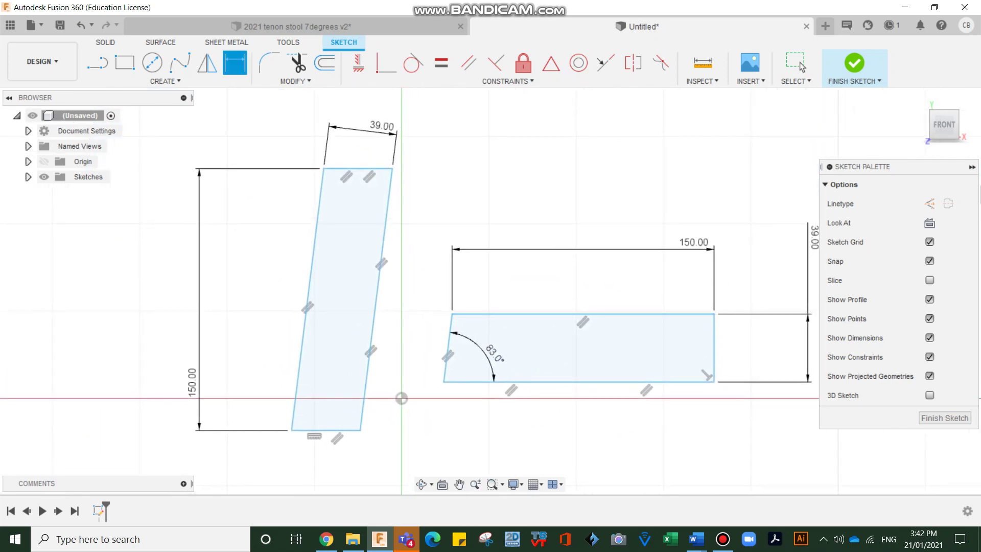
pyautogui.click(972, 167)
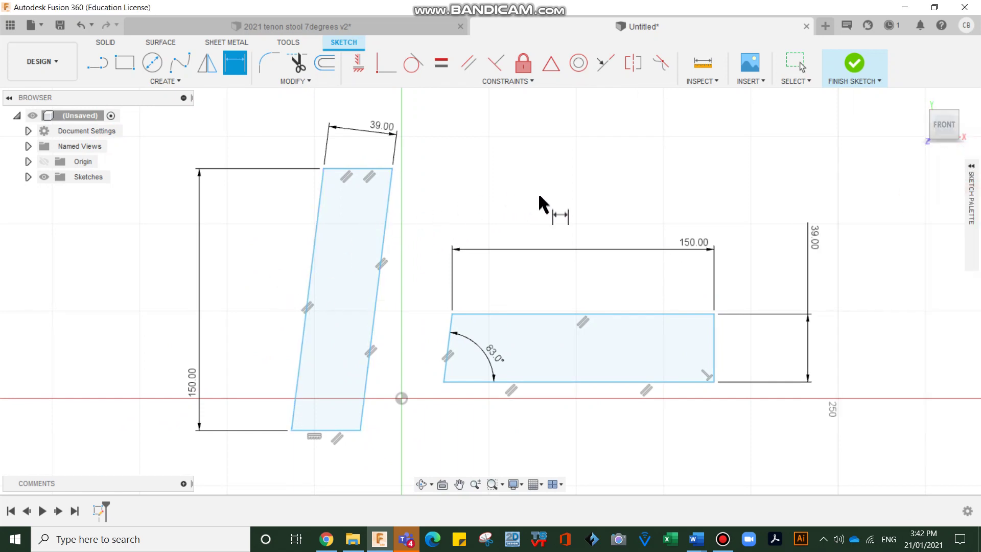
# Extrude the leg and rail profiles together 39 mm into two solid bodies
pyautogui.press('e')
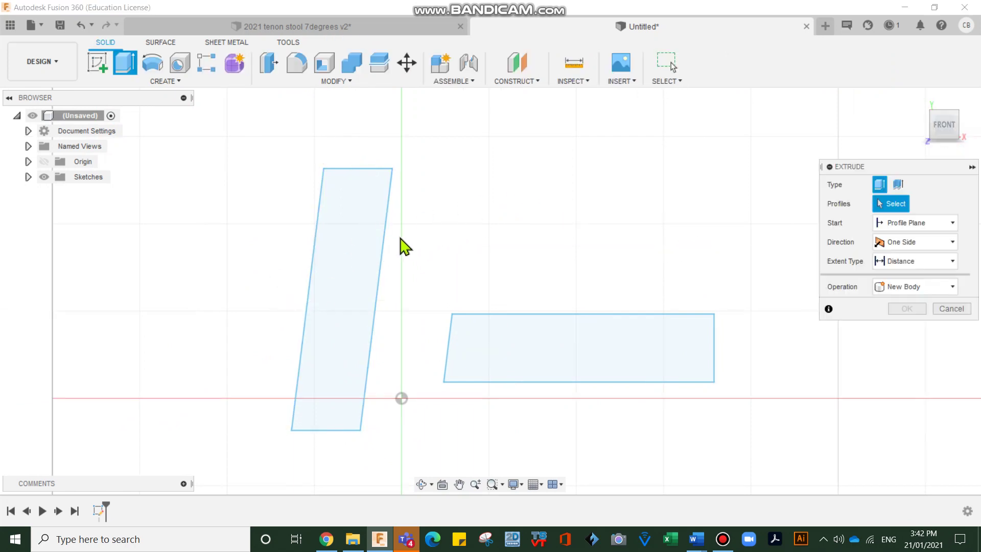
pyautogui.click(360, 241)
pyautogui.click(515, 339)
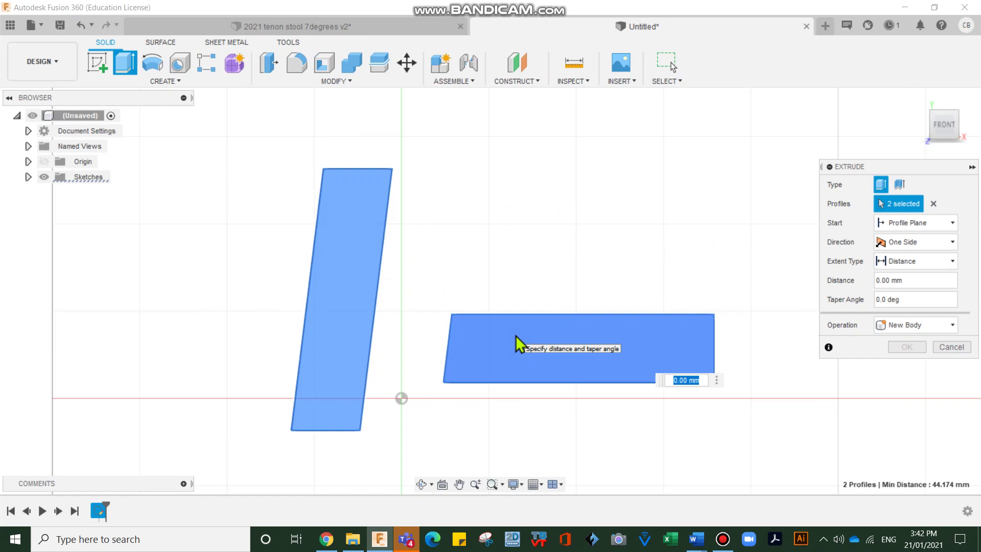
pyautogui.write('39')
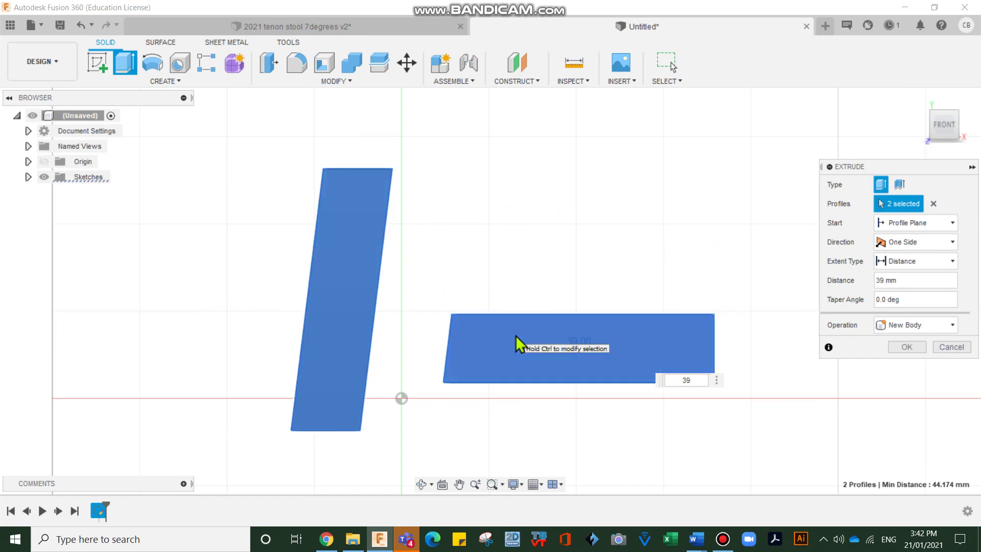
pyautogui.press('Return')
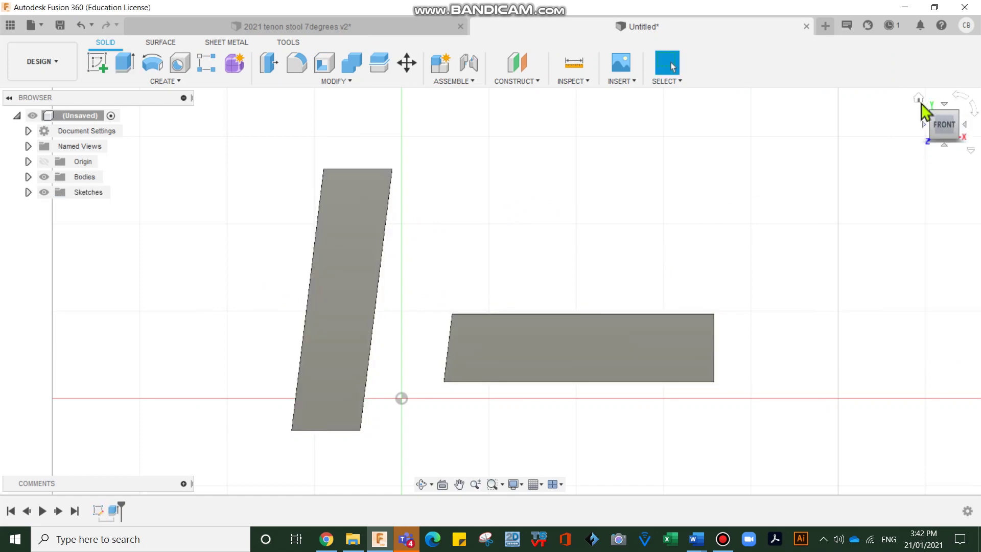
pyautogui.click(918, 98)
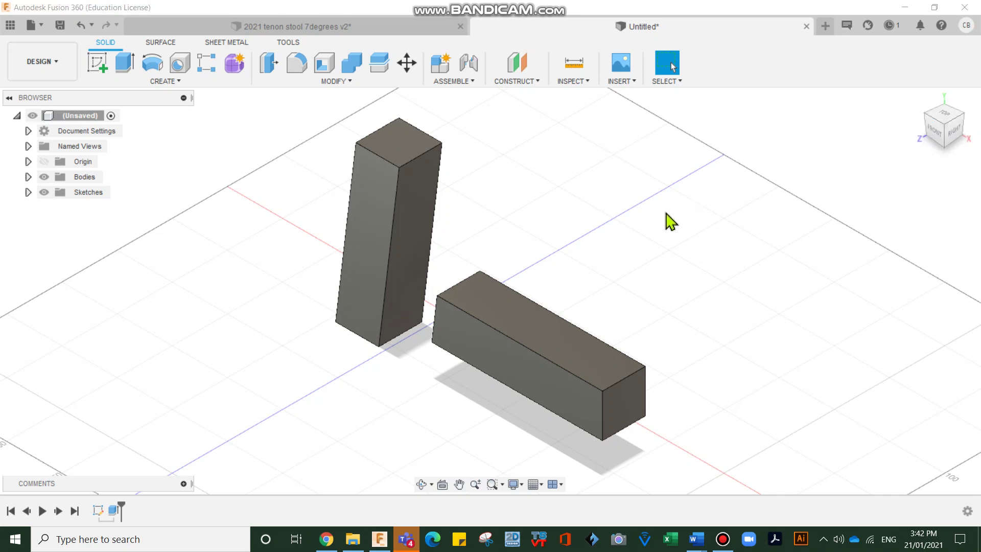
# Align the leg's side face onto the rail's slanted end face using Align
pyautogui.press('s')
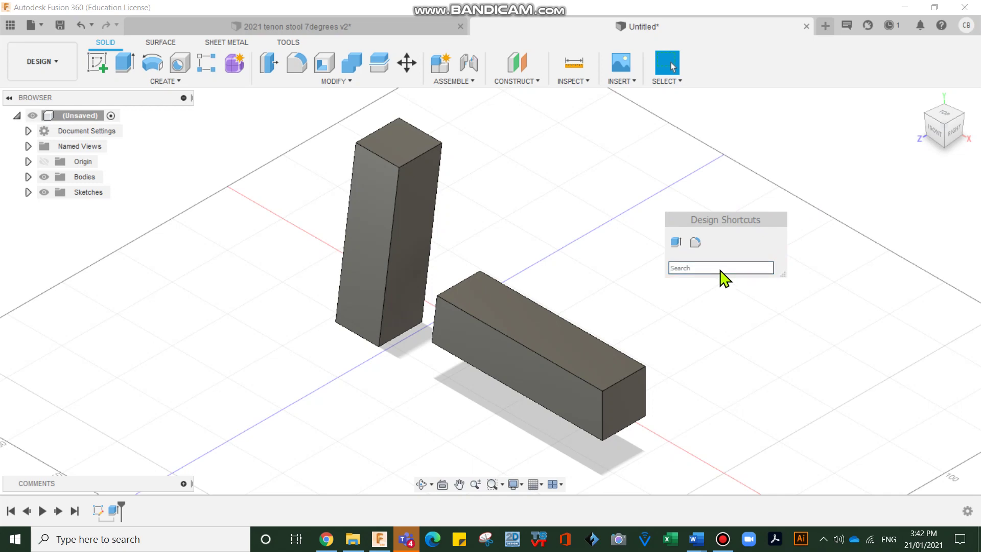
pyautogui.write('al')
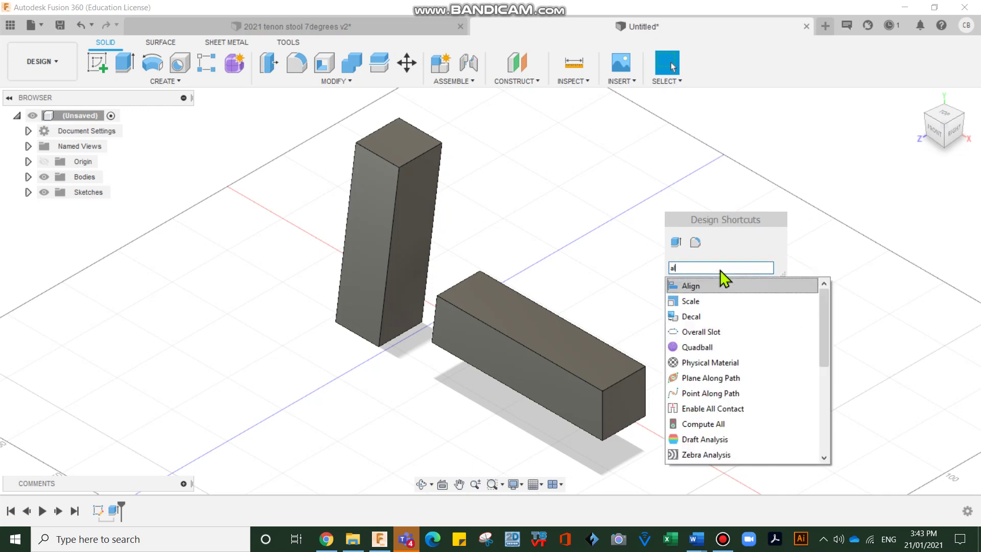
pyautogui.click(732, 284)
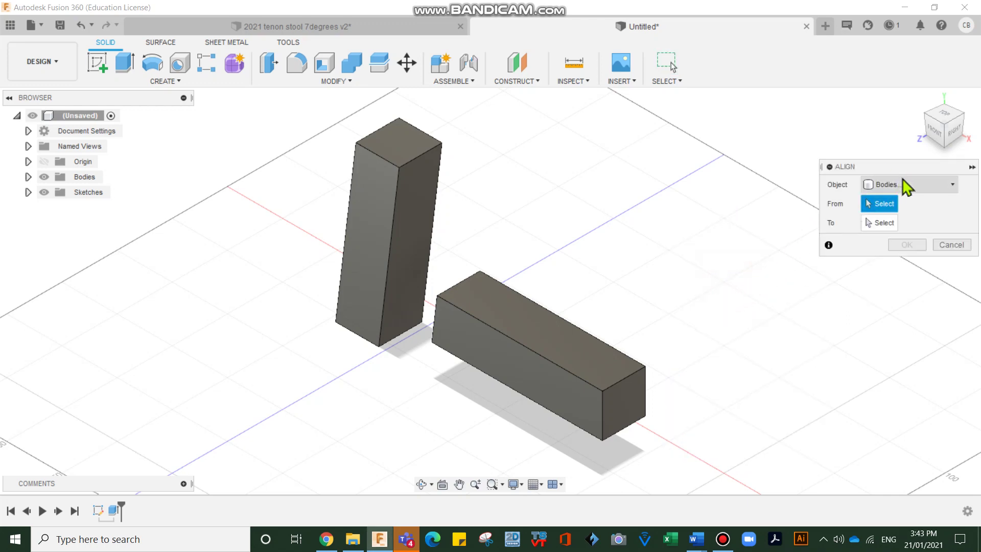
pyautogui.click(413, 244)
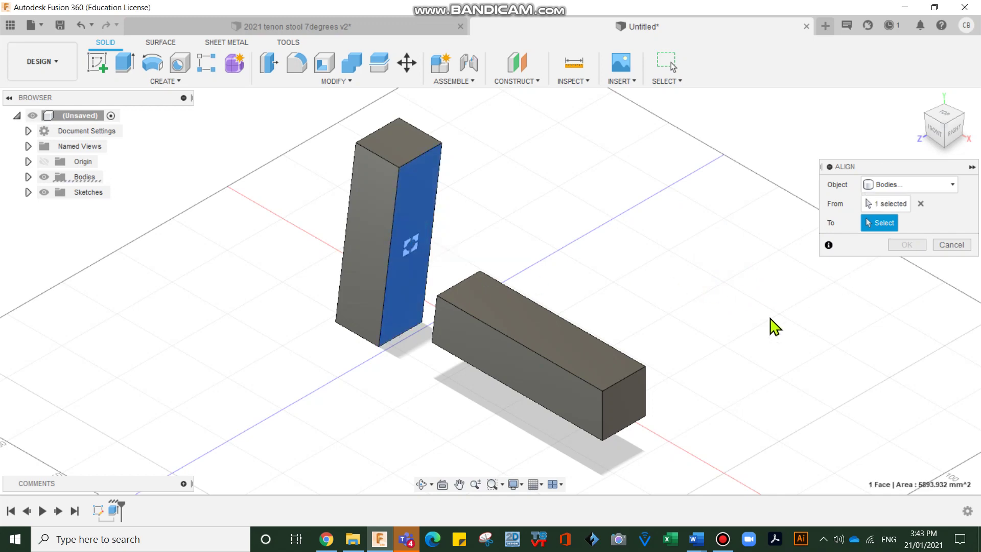
pyautogui.moveTo(952, 128); pyautogui.dragTo(921, 151)
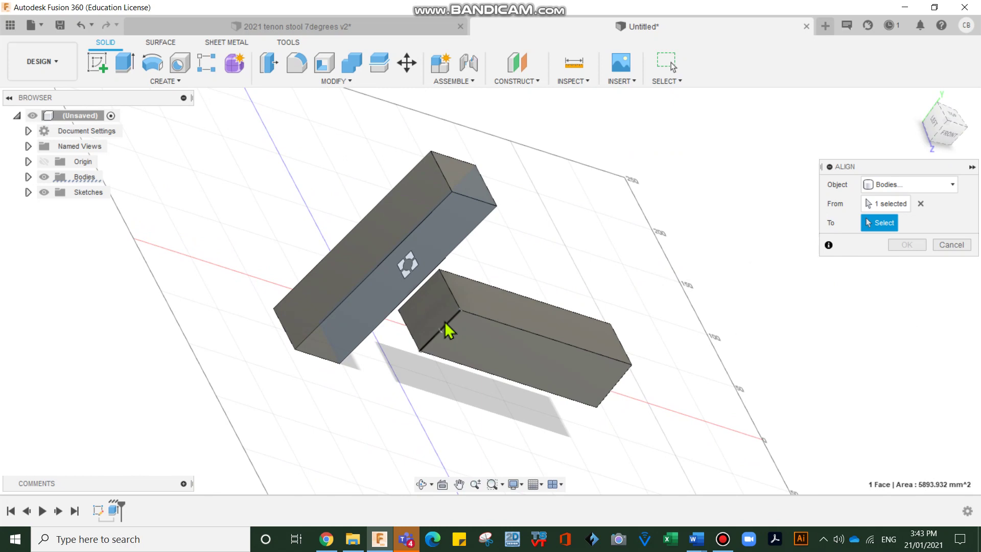
pyautogui.click(428, 313)
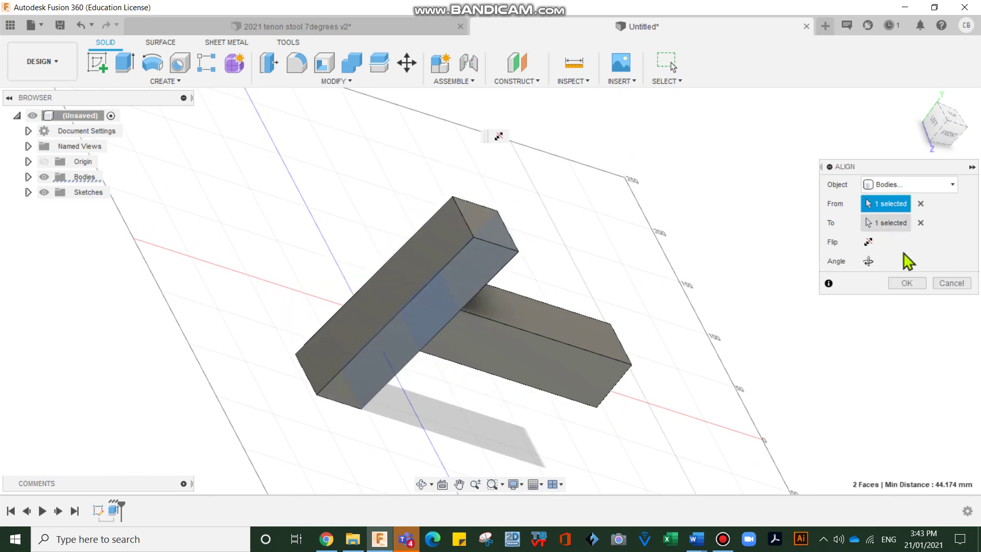
pyautogui.click(907, 284)
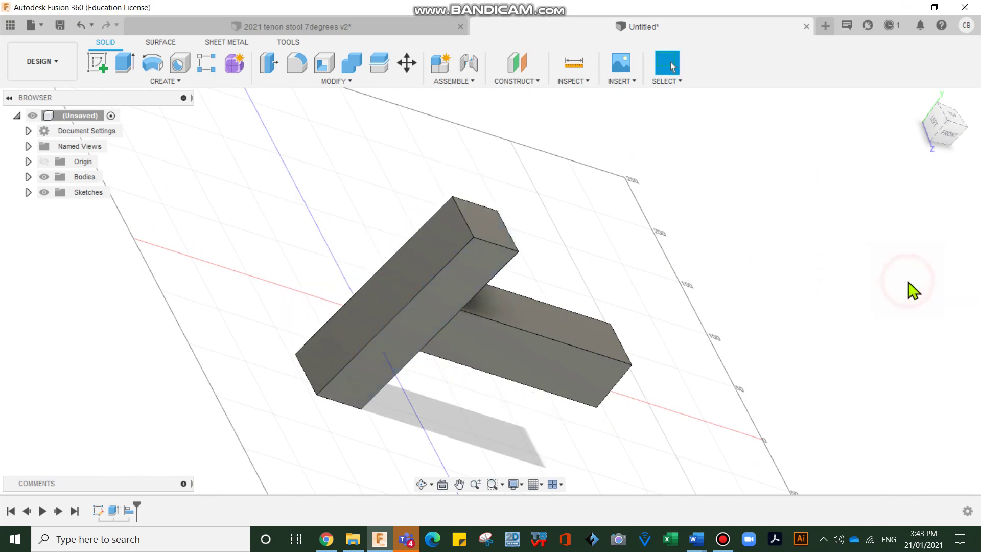
# Inspect the model from the Front view and return to Home
pyautogui.click(918, 99)
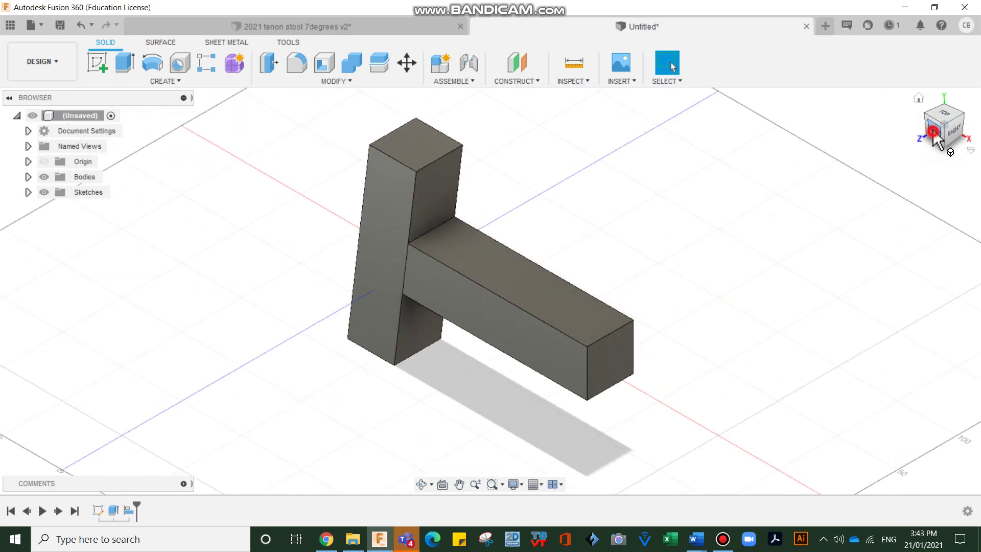
pyautogui.click(933, 134)
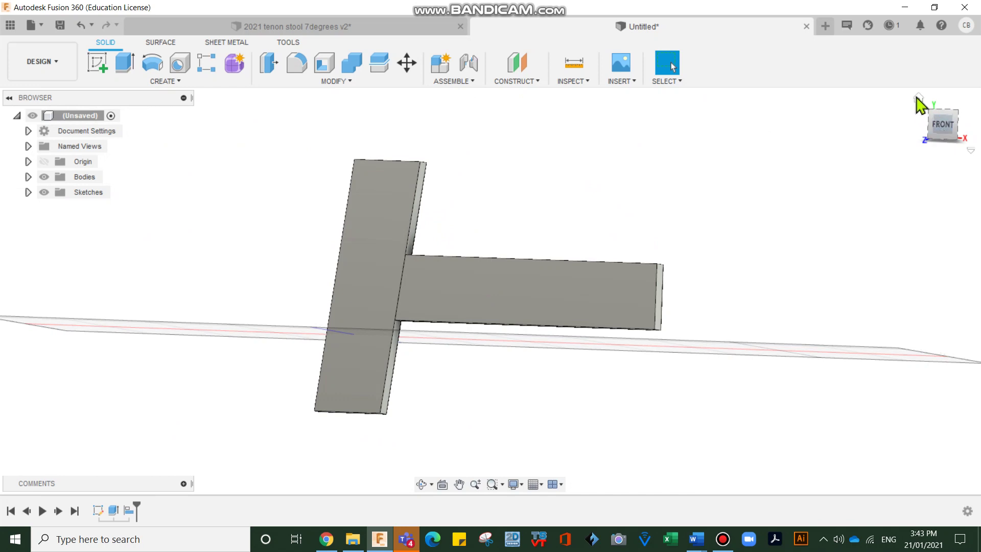
pyautogui.click(918, 98)
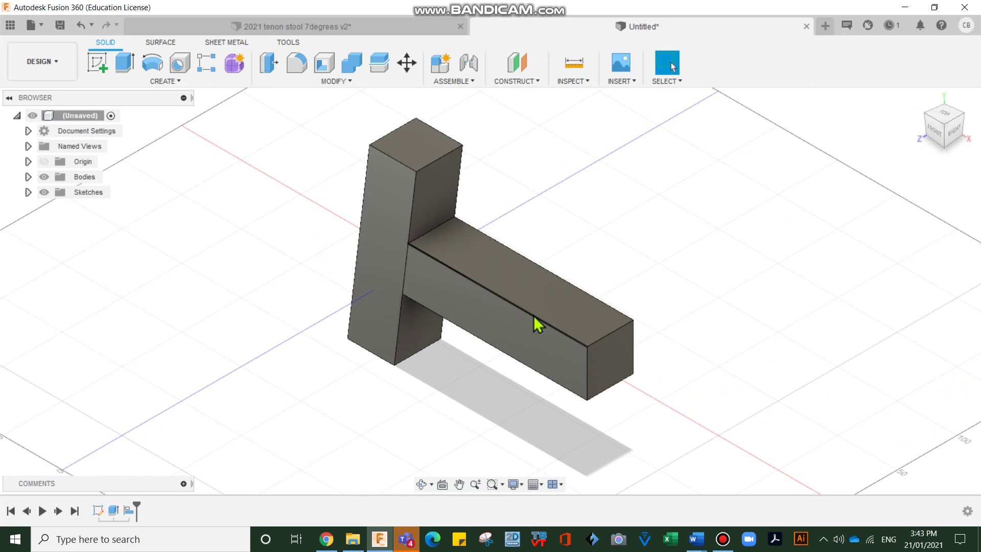
# Select the rail's front face and browse the CREATE and MODIFY menus
pyautogui.click(499, 332)
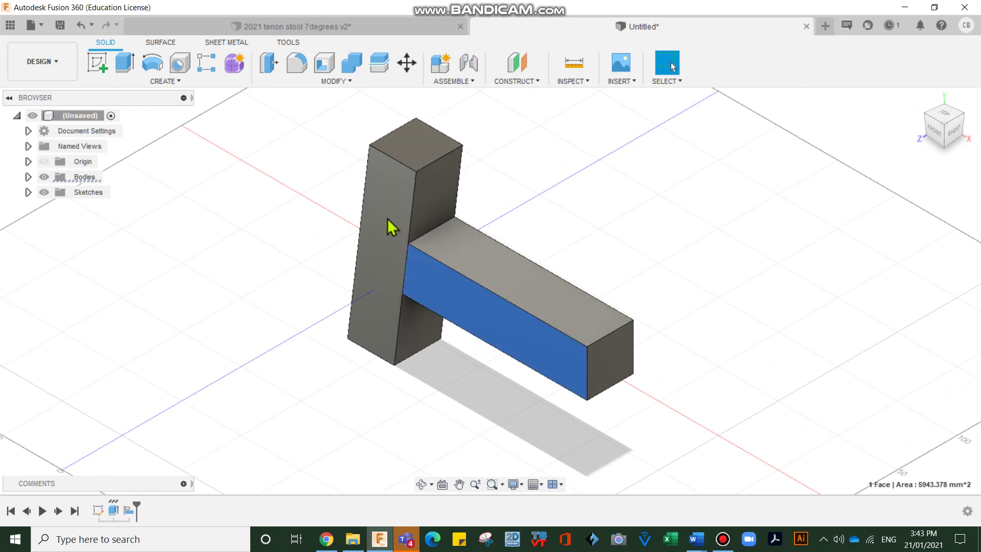
pyautogui.click(176, 84)
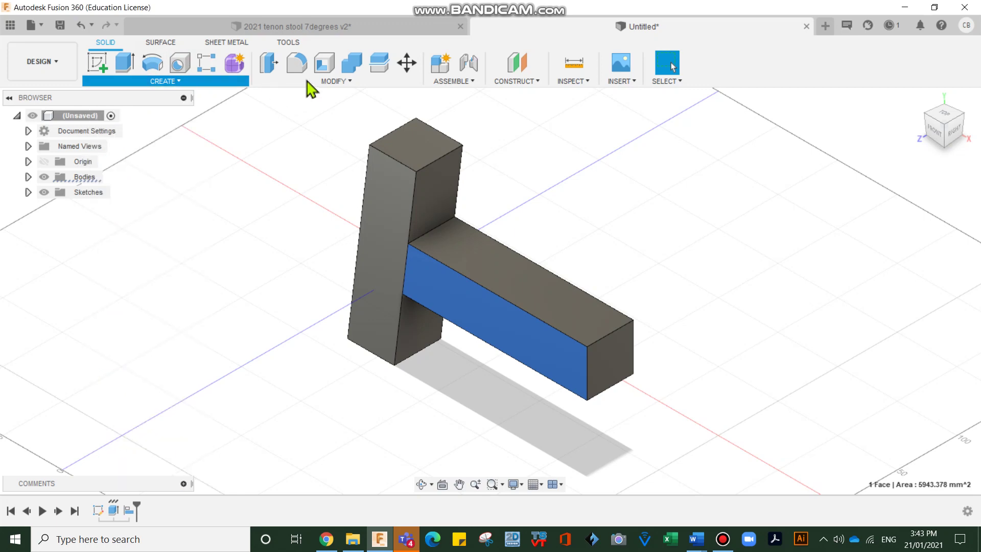
pyautogui.click(322, 83)
pyautogui.click(641, 171)
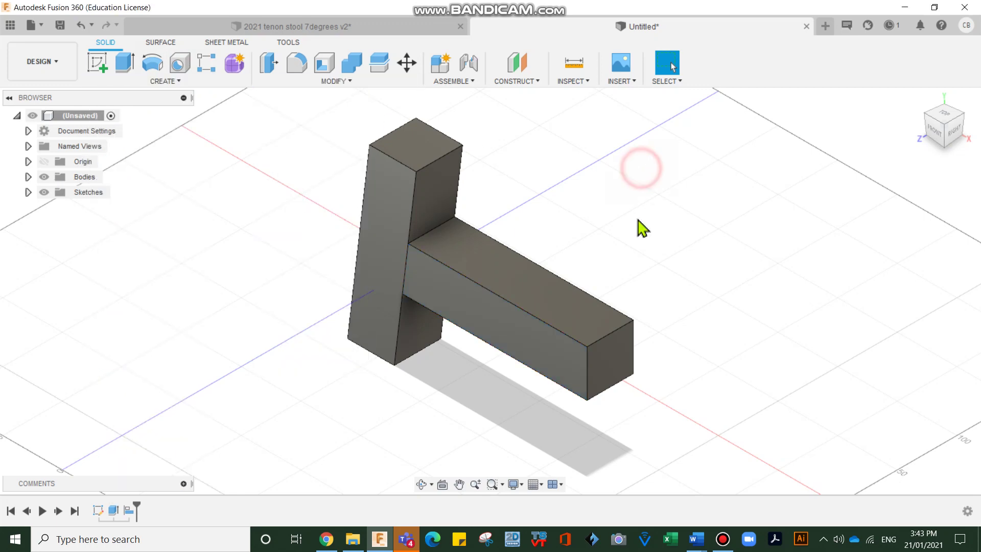
pyautogui.click(515, 315)
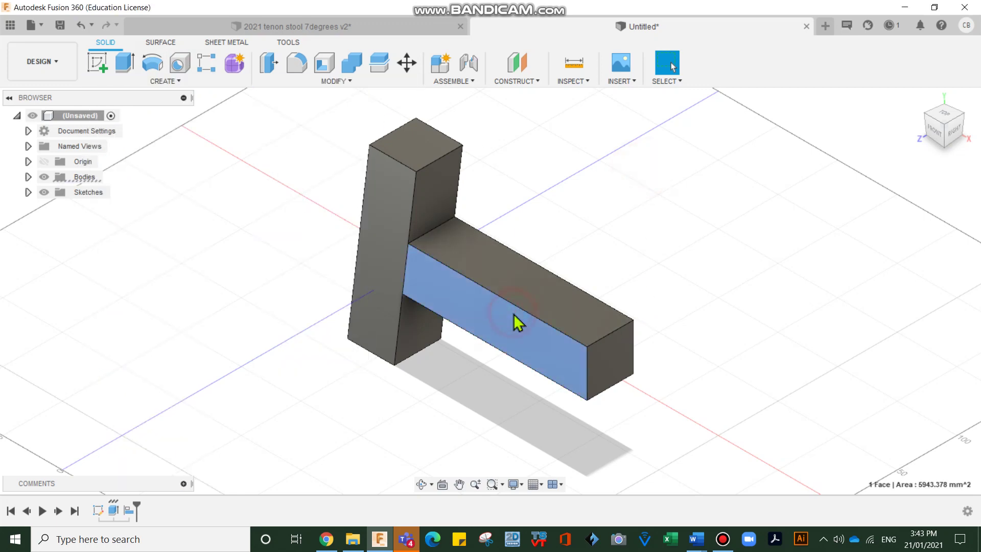
pyautogui.click(173, 84)
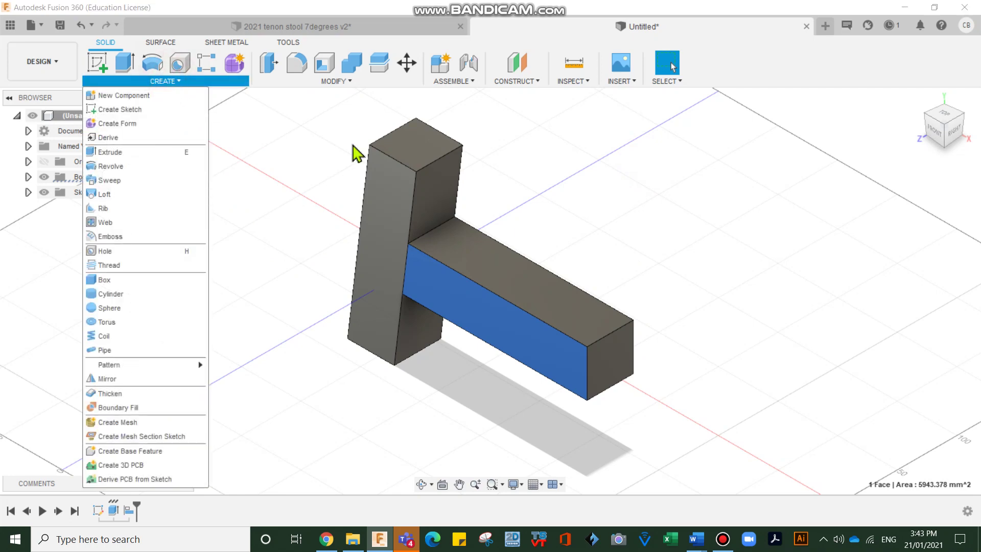
pyautogui.click(675, 192)
# Sketch on the rail's front face and add the text 'Name' in a frame
pyautogui.click(97, 63)
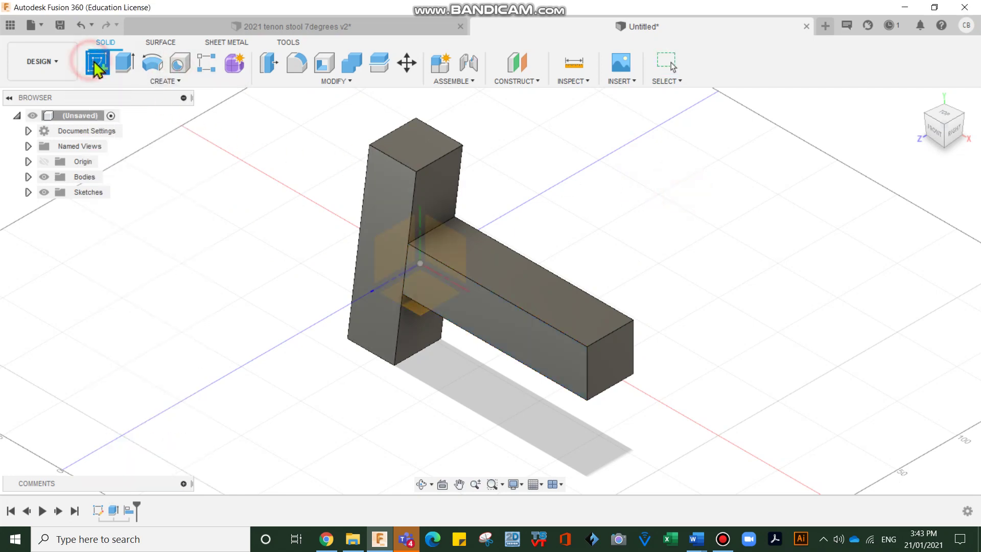
pyautogui.click(503, 315)
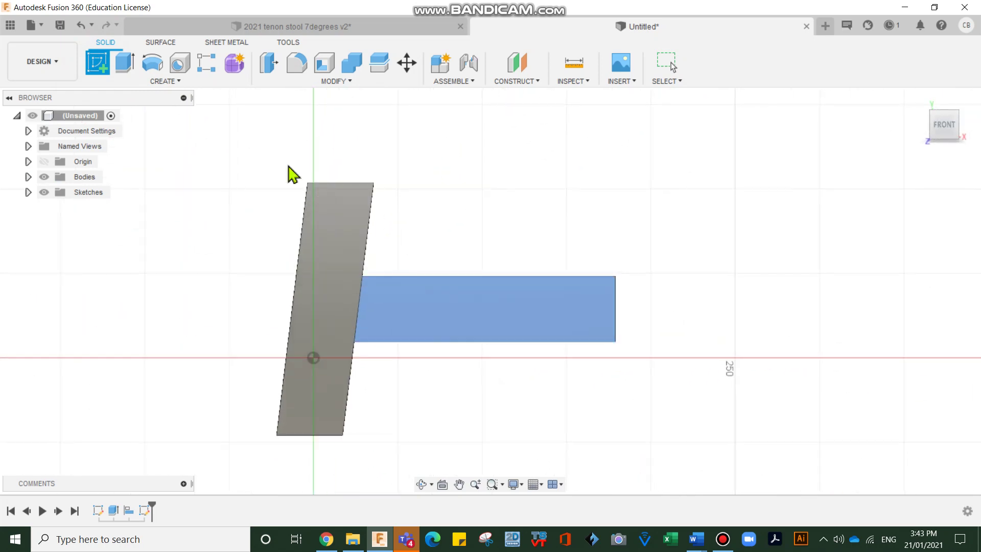
pyautogui.click(163, 80)
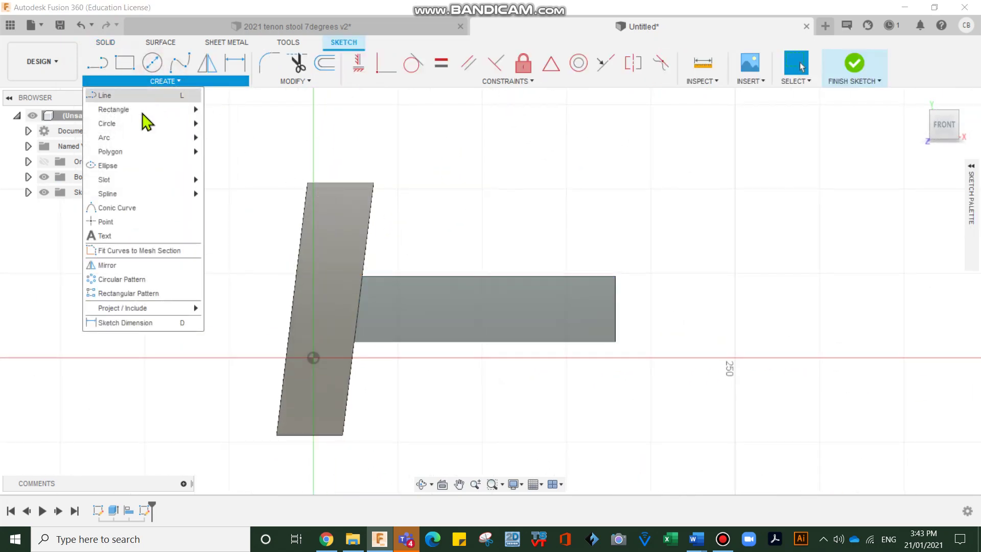
pyautogui.click(145, 236)
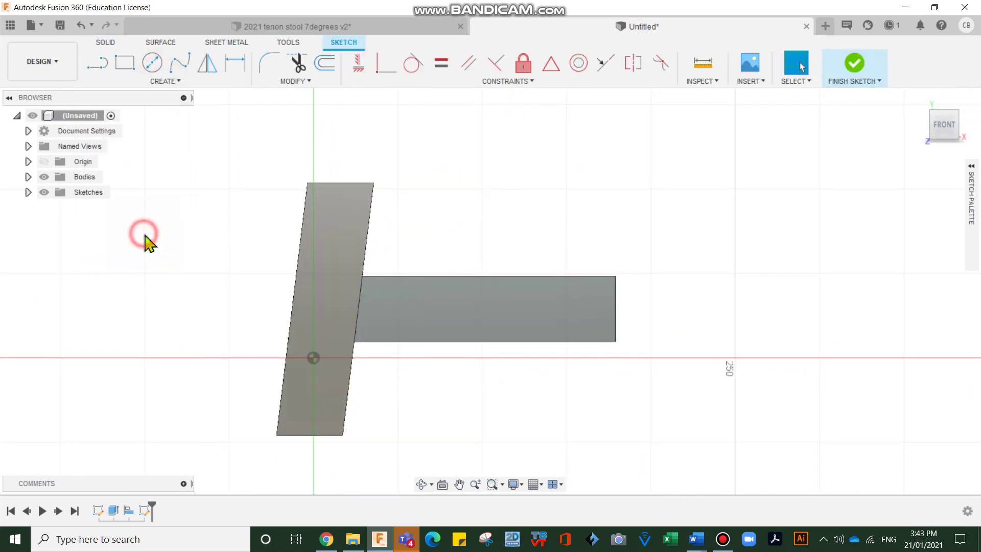
pyautogui.click(390, 287)
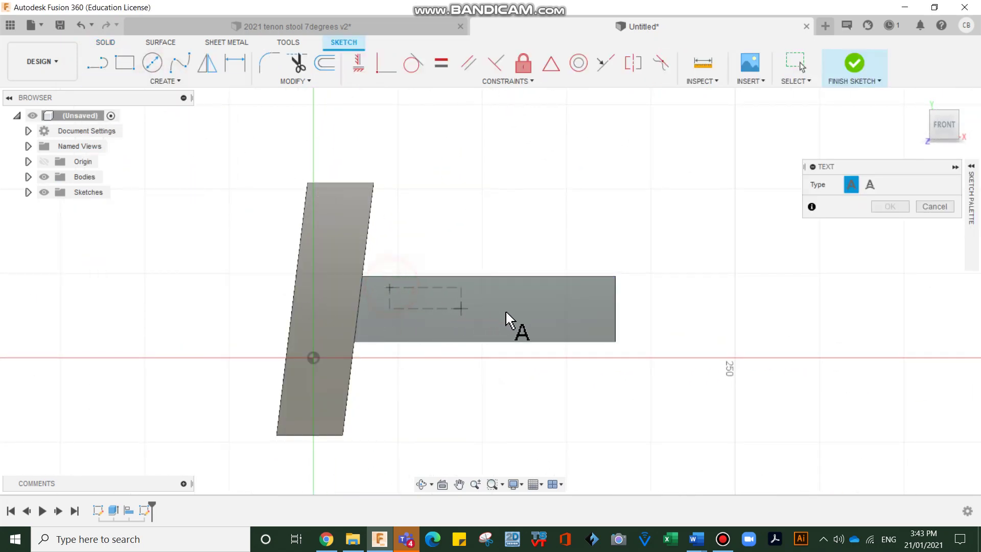
pyautogui.click(585, 326)
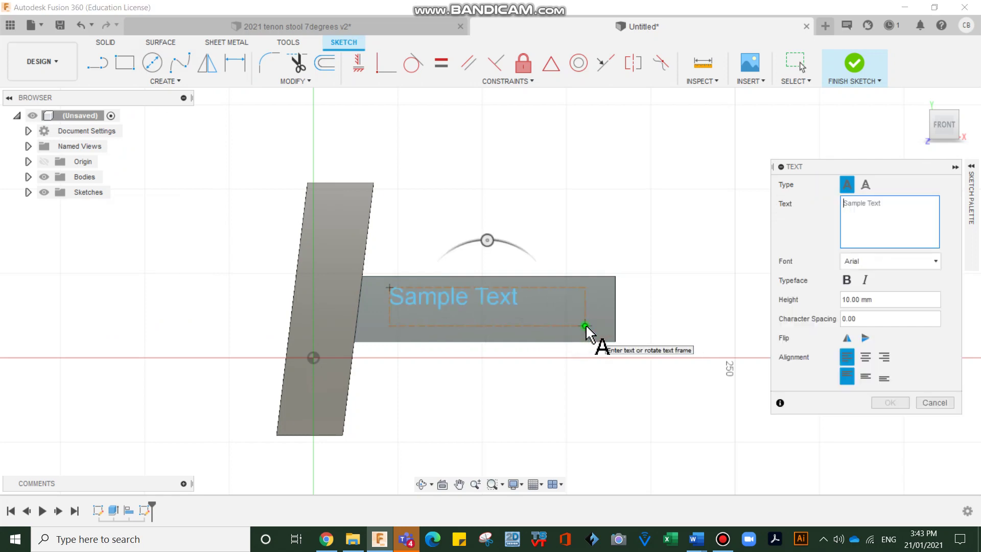
pyautogui.write('Nam')
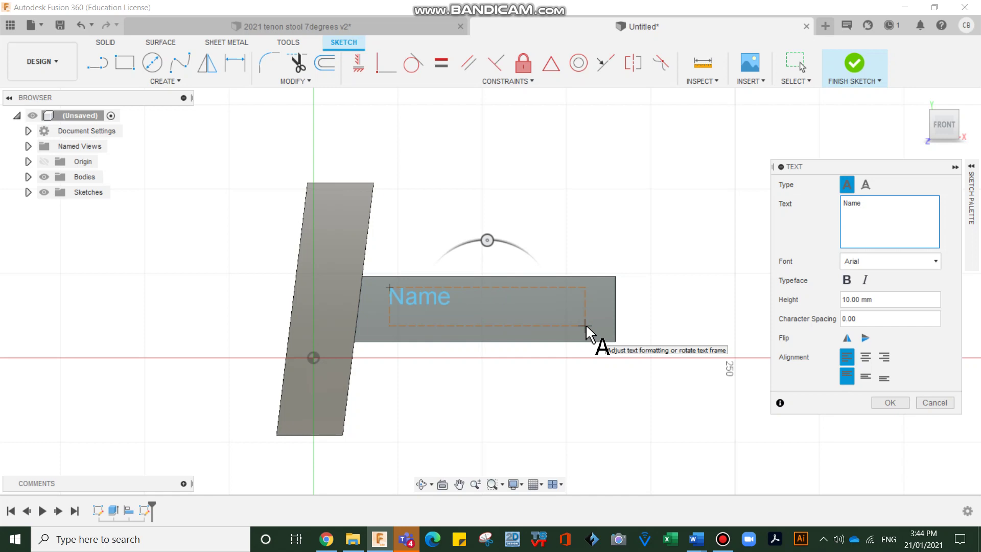
pyautogui.write('e')
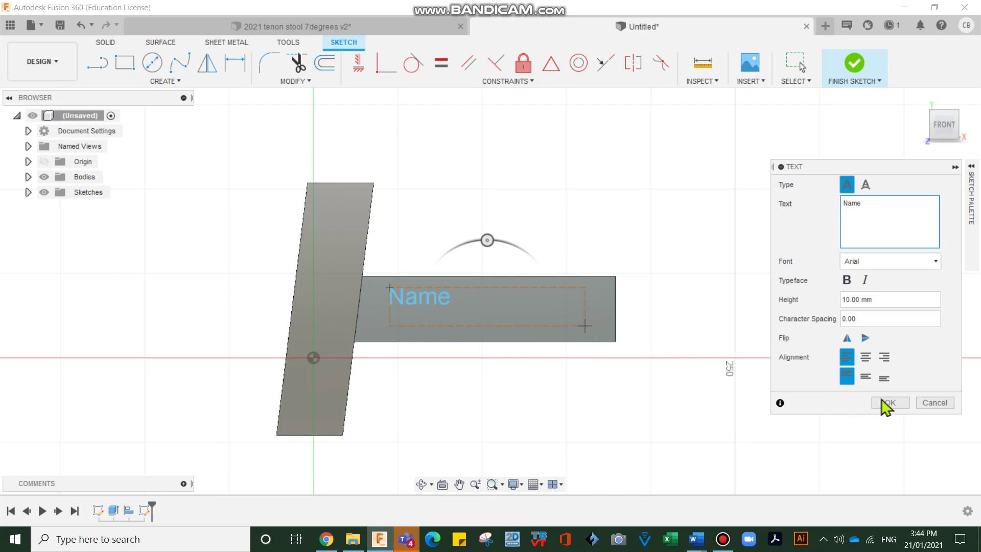
pyautogui.click(890, 402)
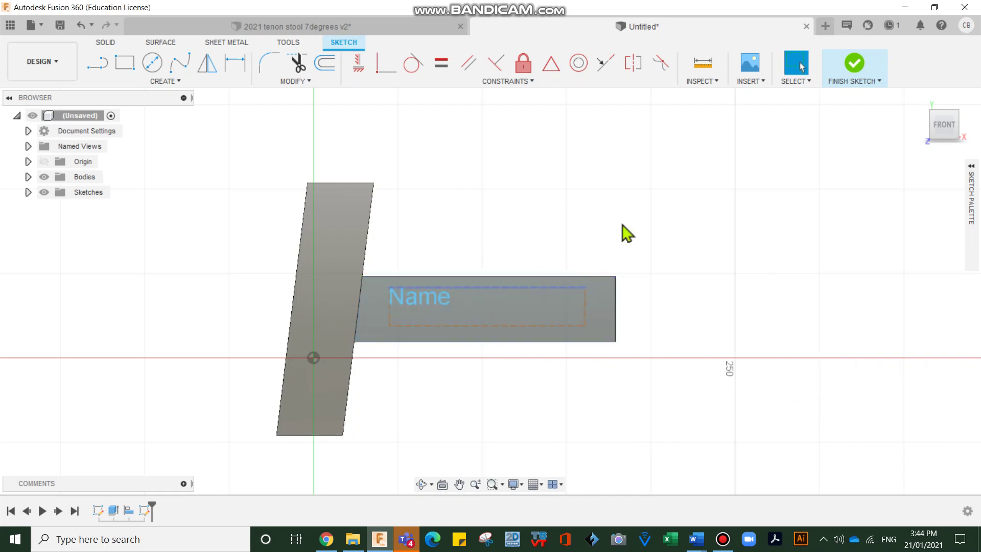
# Shrink the 'Name' text frame to fit the word tightly
pyautogui.click(430, 299)
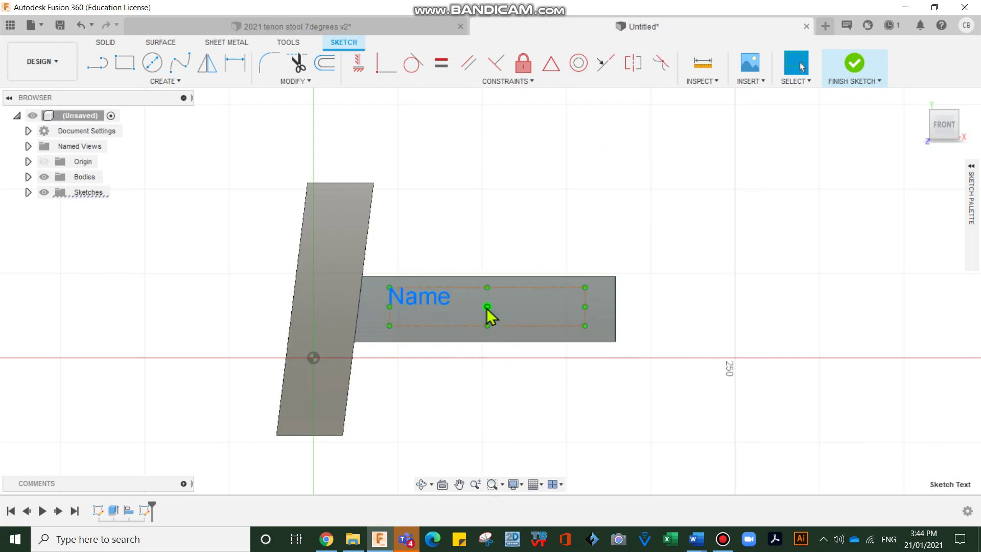
pyautogui.moveTo(585, 305)
pyautogui.mouseDown()
pyautogui.moveTo(451, 305)
pyautogui.moveTo(491, 315)
pyautogui.mouseUp()
pyautogui.click(592, 310)
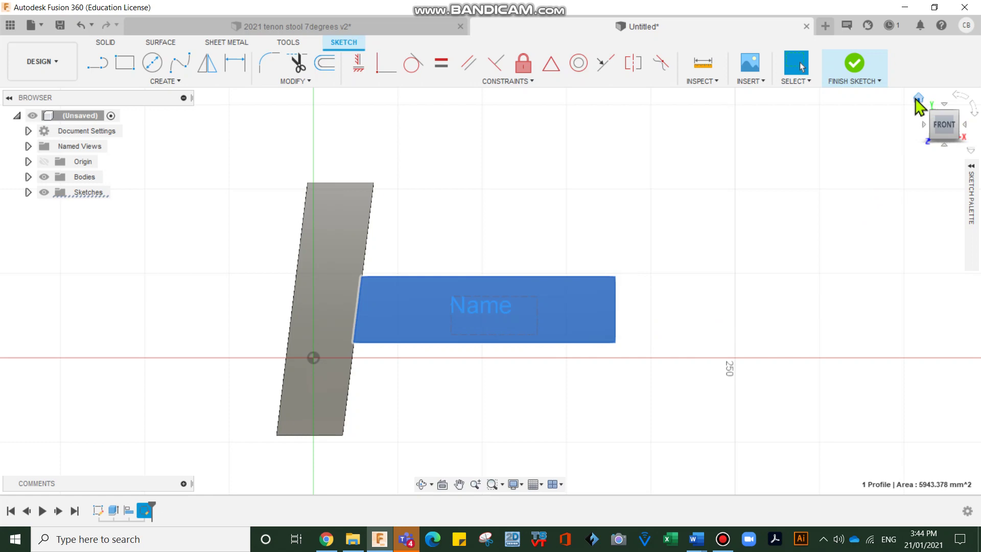
# Finish the sketch and extrude-cut the Name text into the rail's side face
pyautogui.click(867, 76)
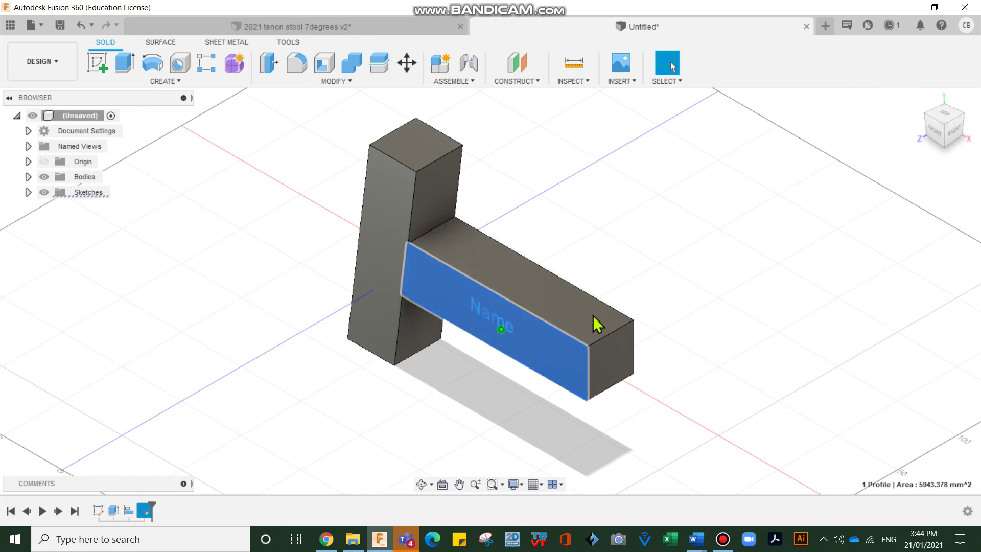
pyautogui.click(562, 318)
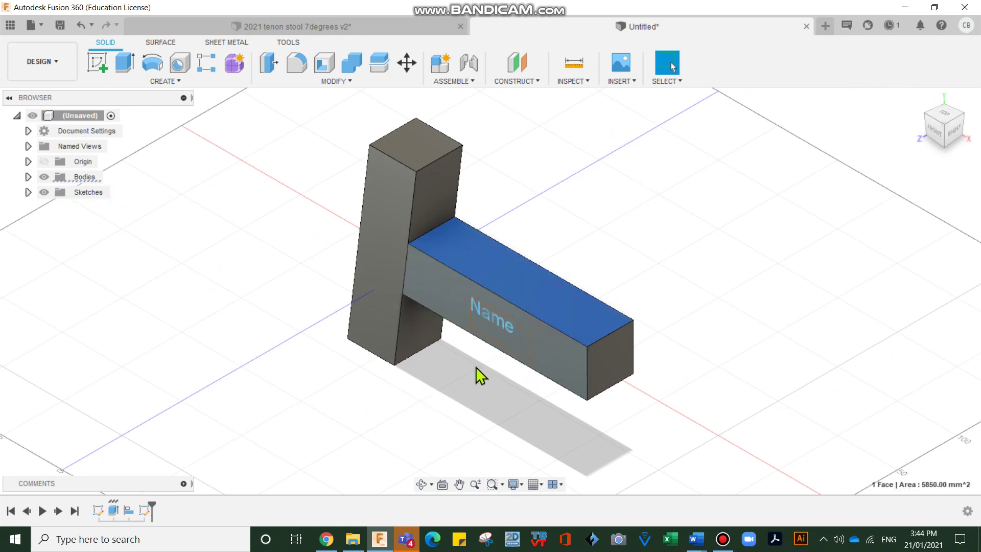
pyautogui.click(501, 332)
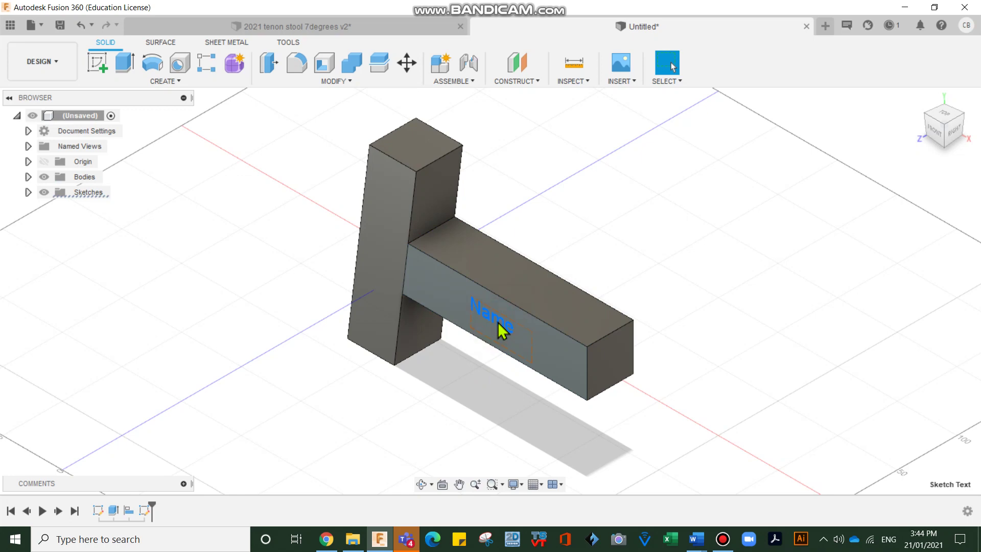
pyautogui.press('e')
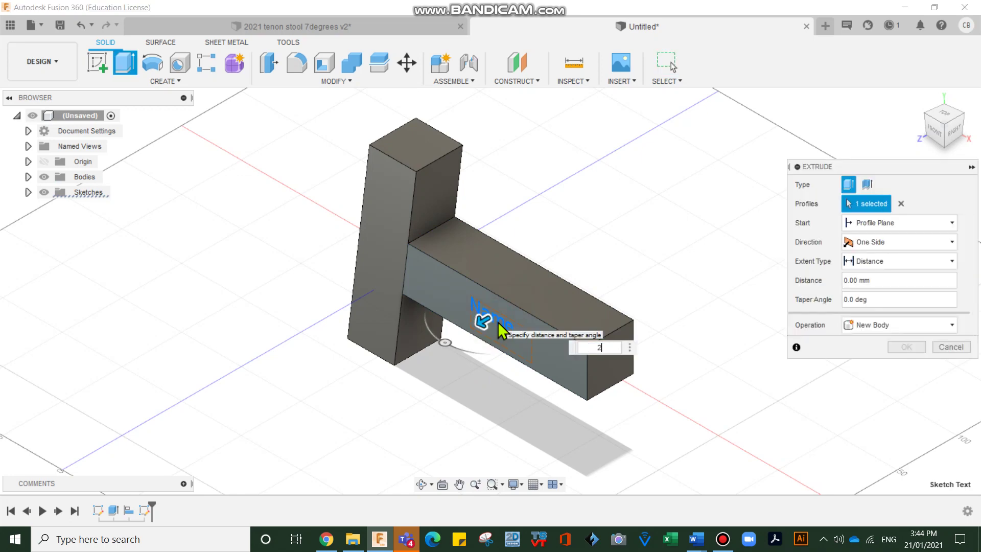
pyautogui.press('Return')
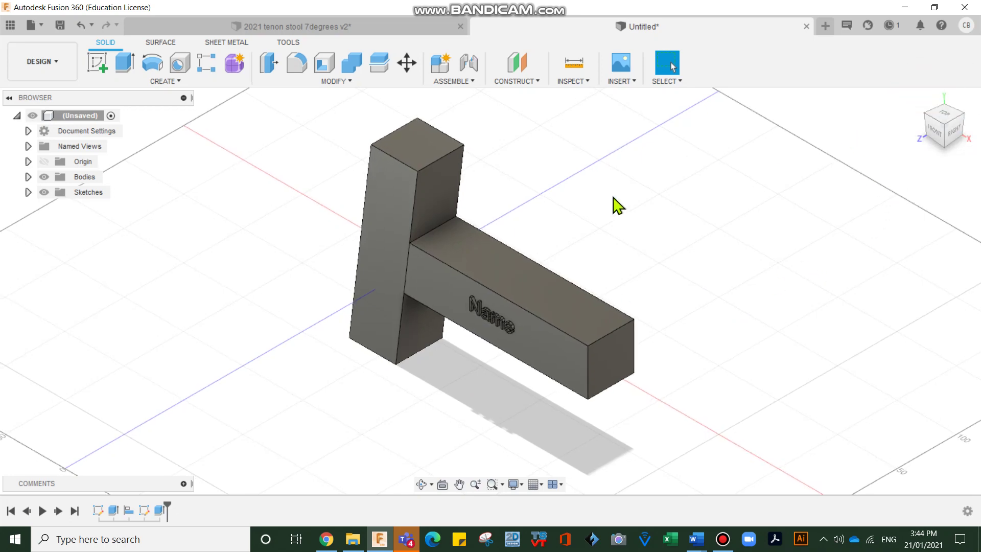
pyautogui.scroll(3, 449, 250)
# Hide the leg body Body1 from the Bodies list and orbit to view the rail
pyautogui.scroll(1, 452, 250)
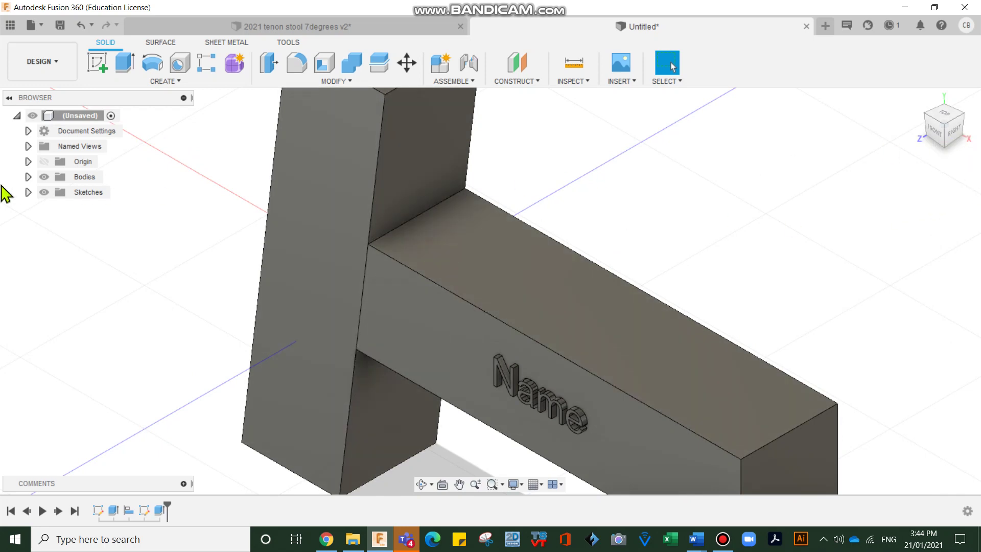
pyautogui.click(28, 177)
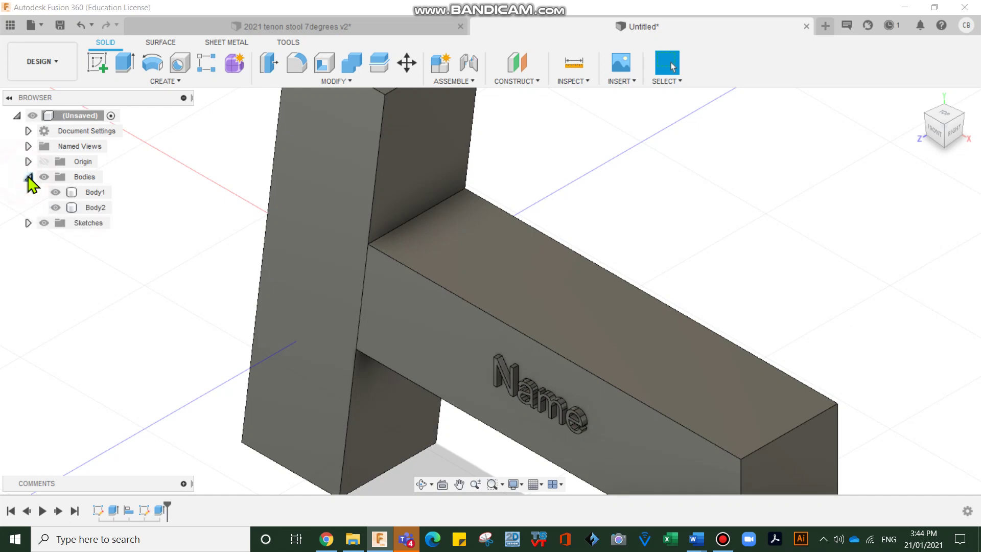
pyautogui.click(58, 193)
pyautogui.click(55, 192)
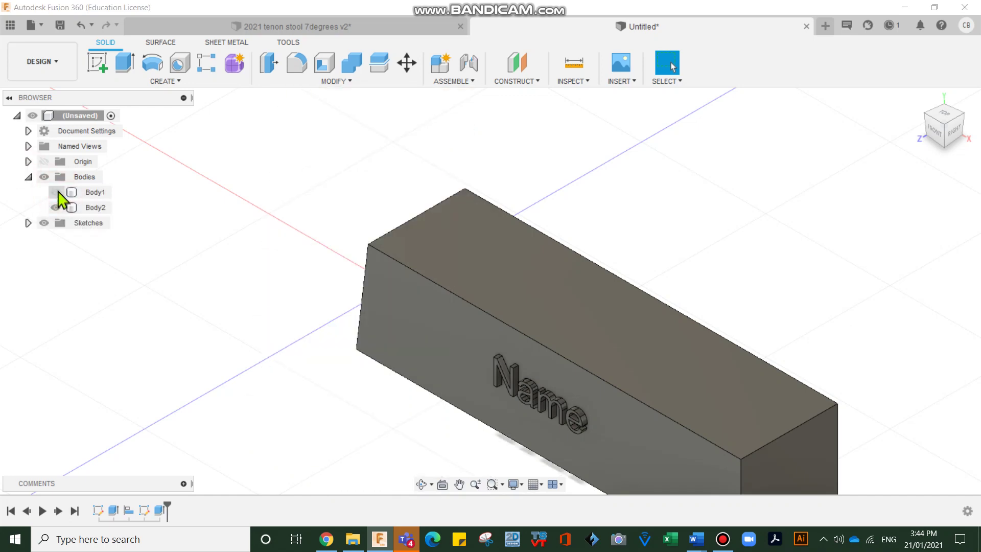
pyautogui.moveTo(930, 134)
pyautogui.mouseDown()
pyautogui.moveTo(950, 125)
pyautogui.moveTo(930, 127)
pyautogui.mouseUp()
# From the left view, sketch a closed four-line tenon outline on the rail's end face
pyautogui.click(938, 130)
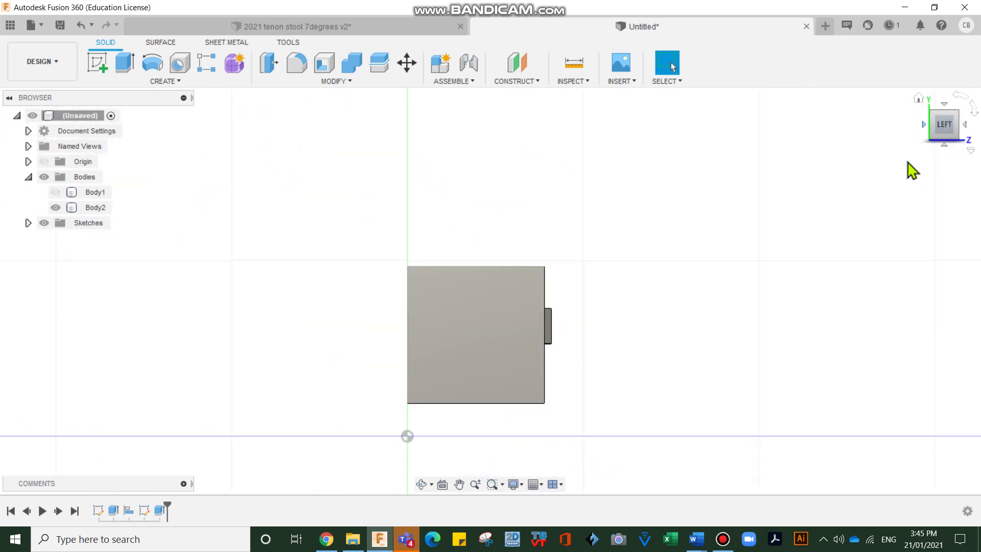
pyautogui.click(482, 325)
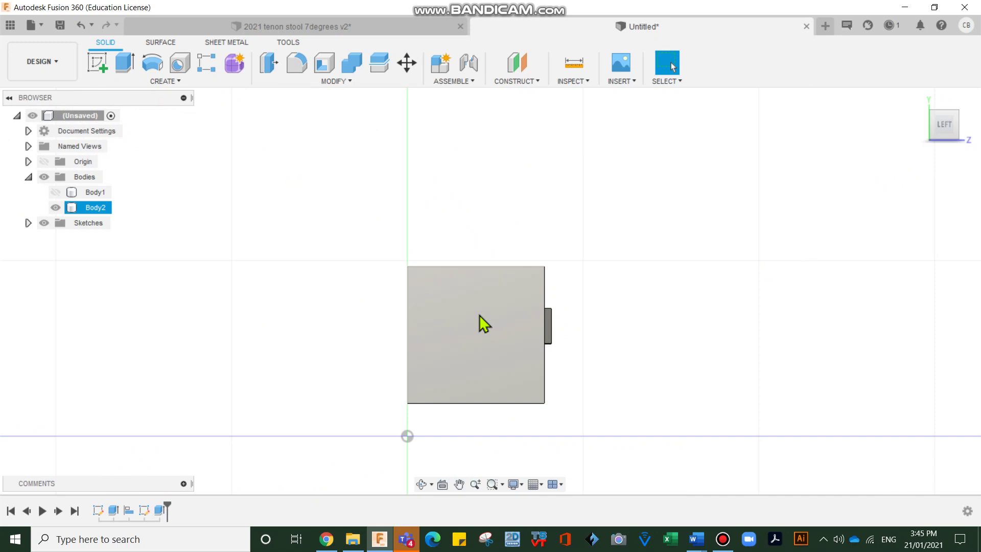
pyautogui.press('r')
pyautogui.click(484, 344)
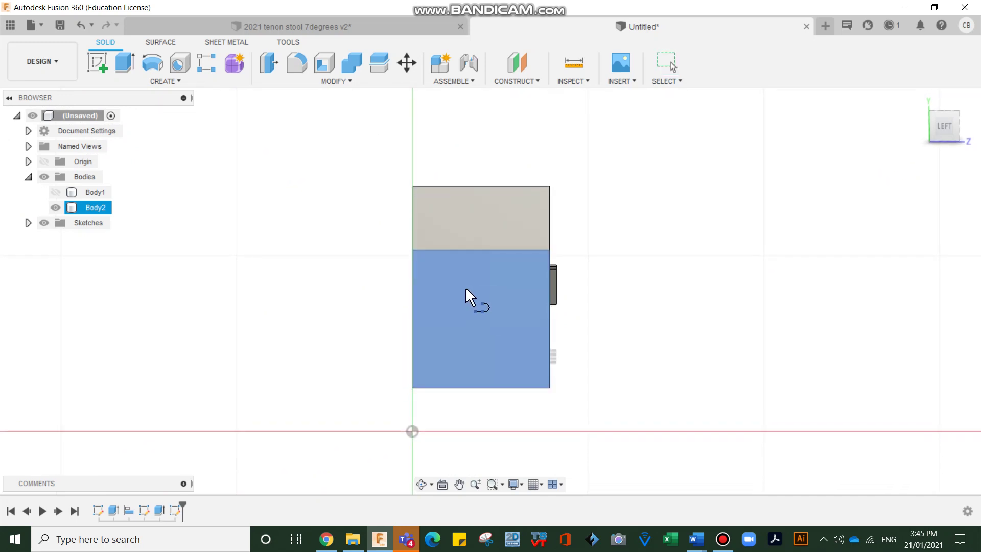
pyautogui.click(450, 273)
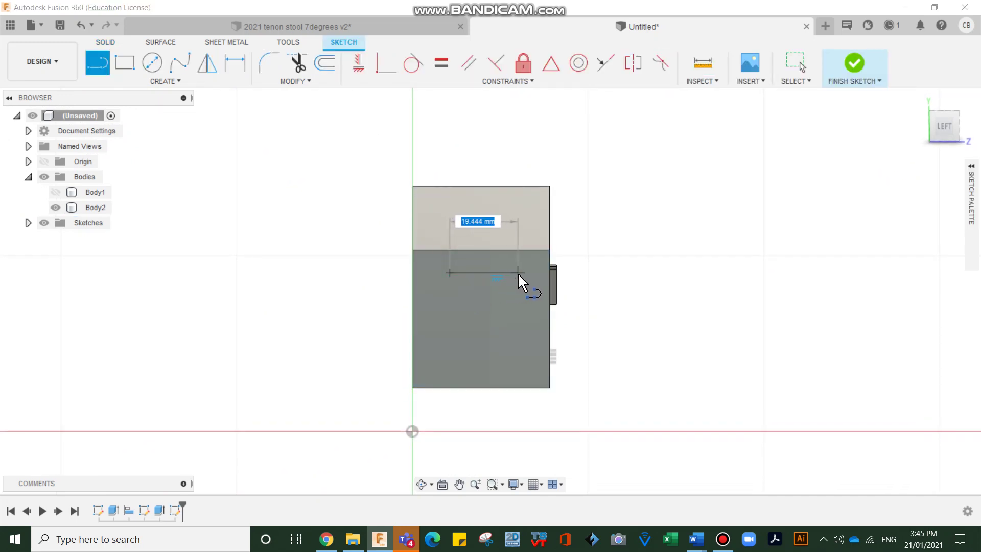
pyautogui.click(517, 273)
pyautogui.click(518, 360)
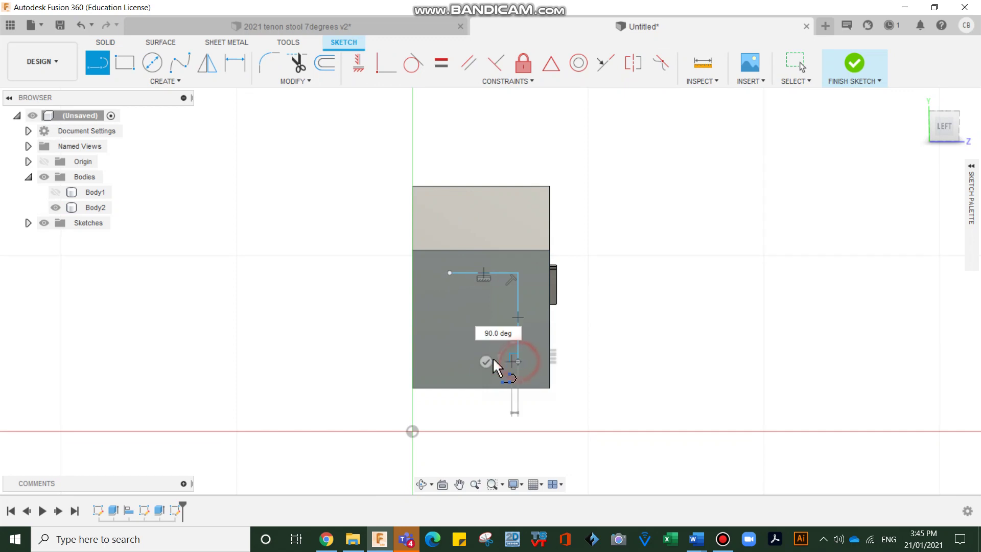
pyautogui.click(455, 362)
pyautogui.click(450, 273)
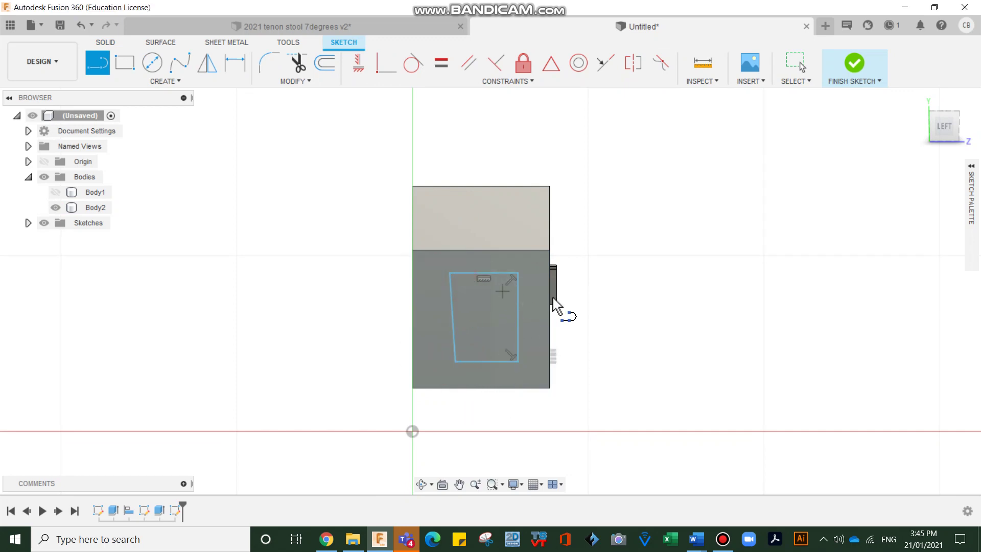
# Constrain the outline's left side parallel to the right and top parallel to bottom
pyautogui.click(468, 63)
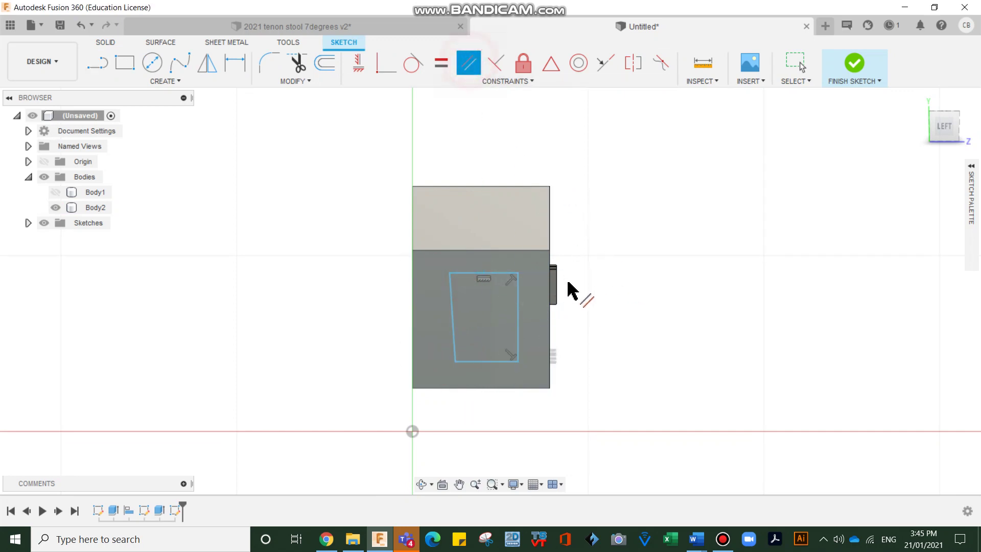
pyautogui.click(518, 321)
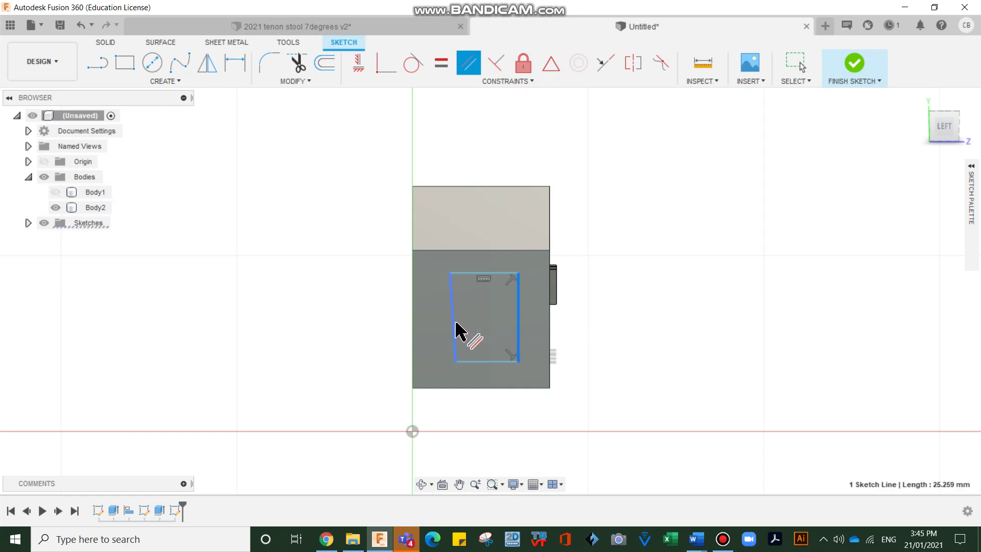
pyautogui.click(452, 325)
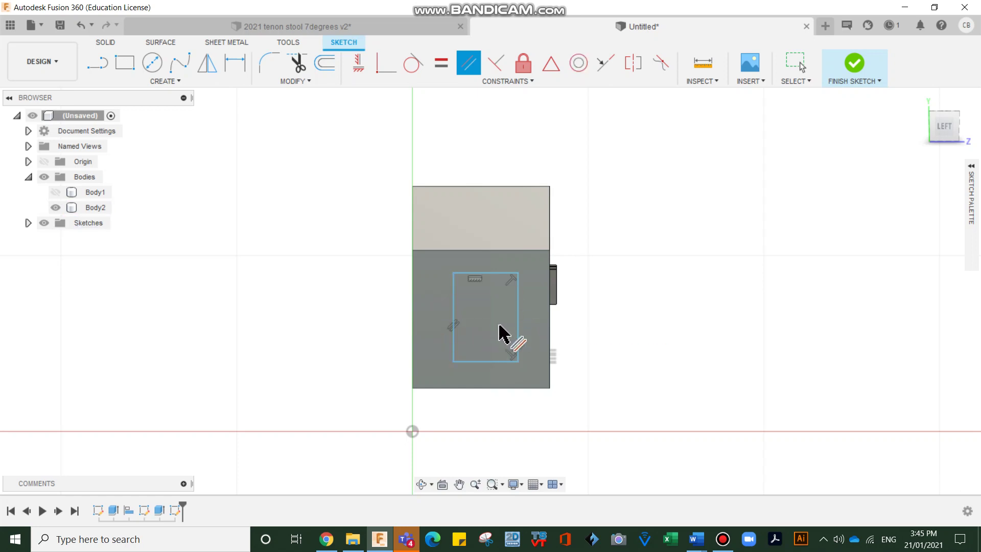
pyautogui.click(487, 362)
pyautogui.click(494, 274)
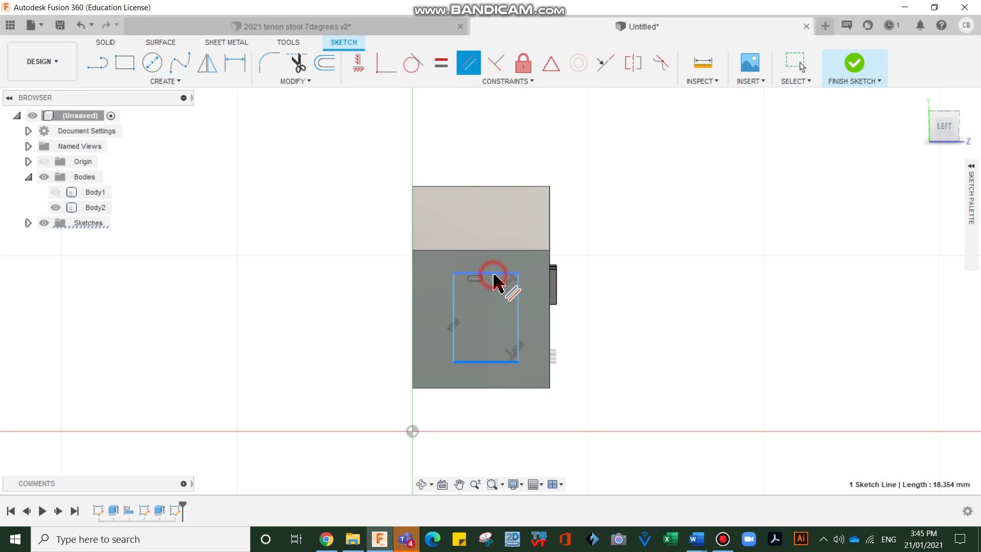
# Dimension the tenon outline 7 mm from the rail's top and bottom edges
pyautogui.press('d')
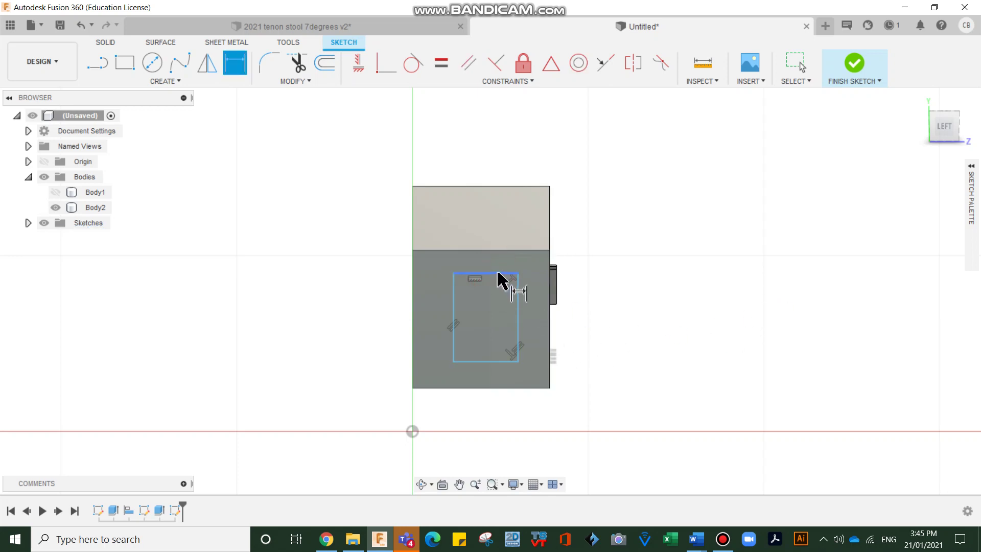
pyautogui.click(499, 275)
pyautogui.click(494, 250)
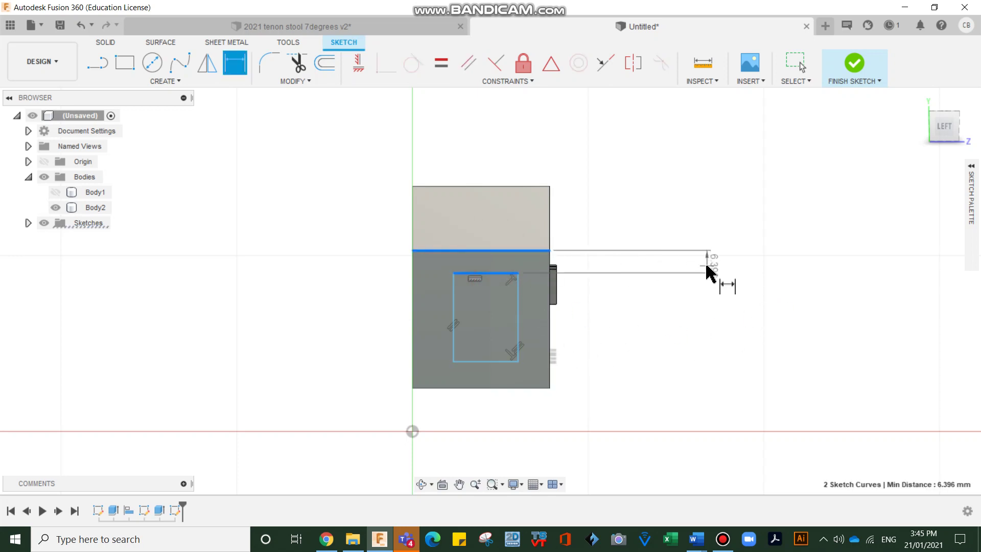
pyautogui.click(696, 219)
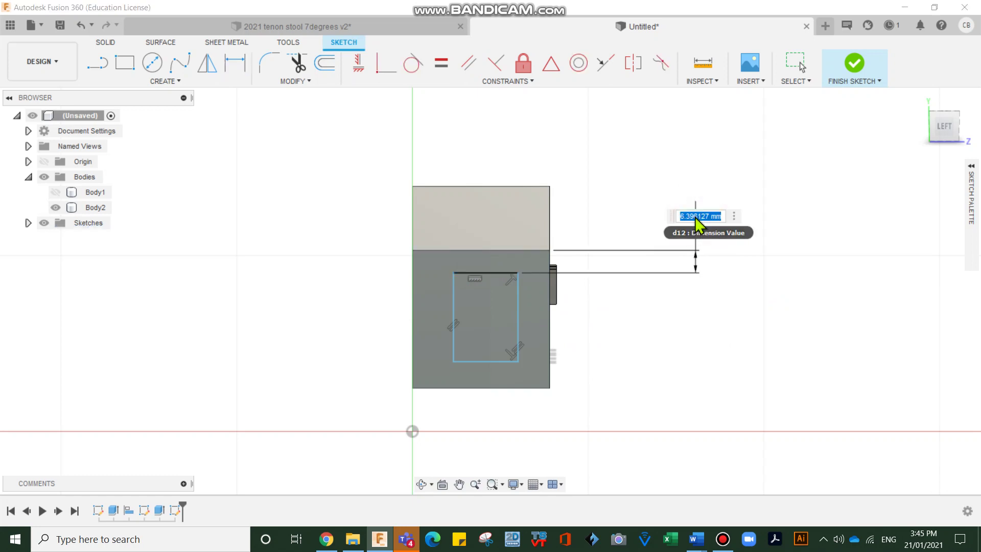
pyautogui.write('7')
pyautogui.press('Return')
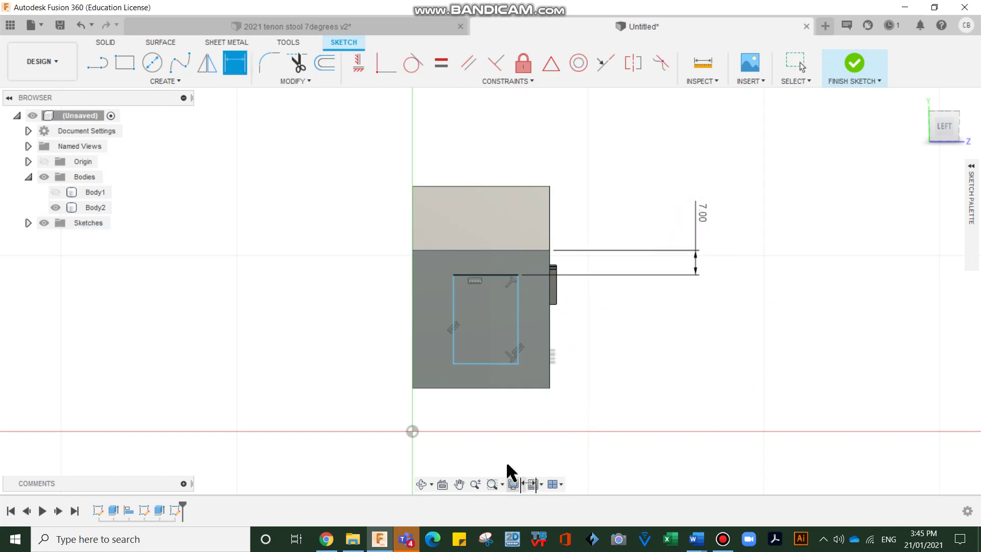
pyautogui.click(514, 363)
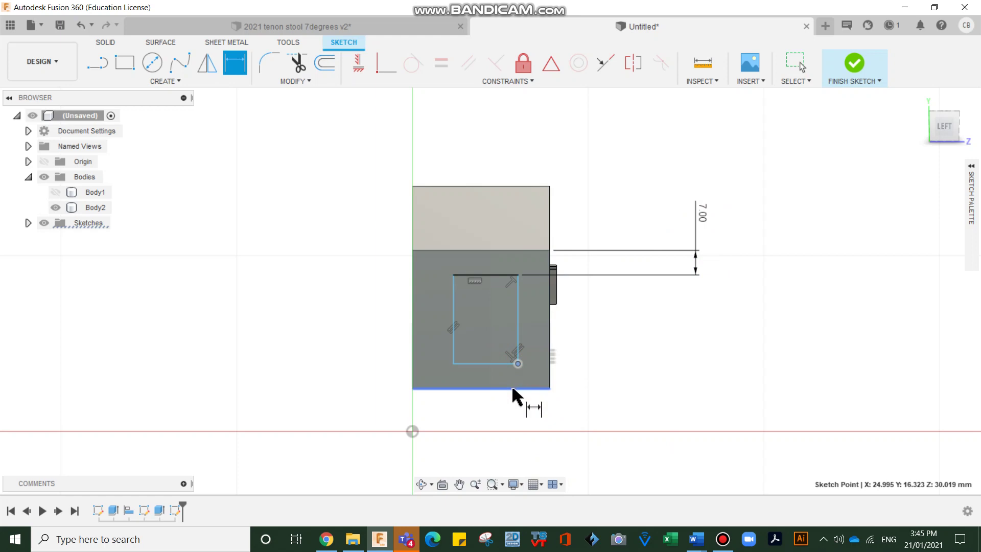
pyautogui.click(515, 388)
pyautogui.click(712, 344)
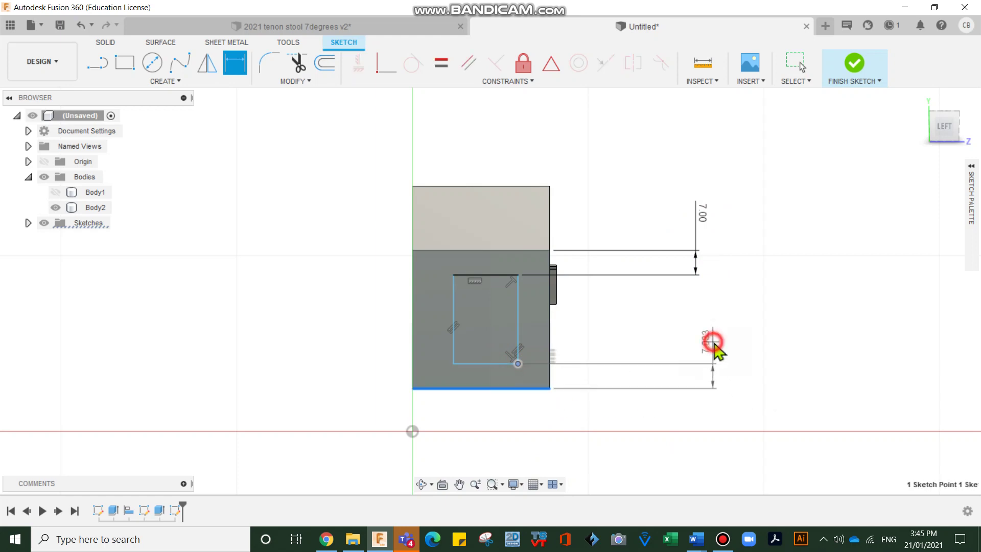
pyautogui.write('7')
pyautogui.press('Return')
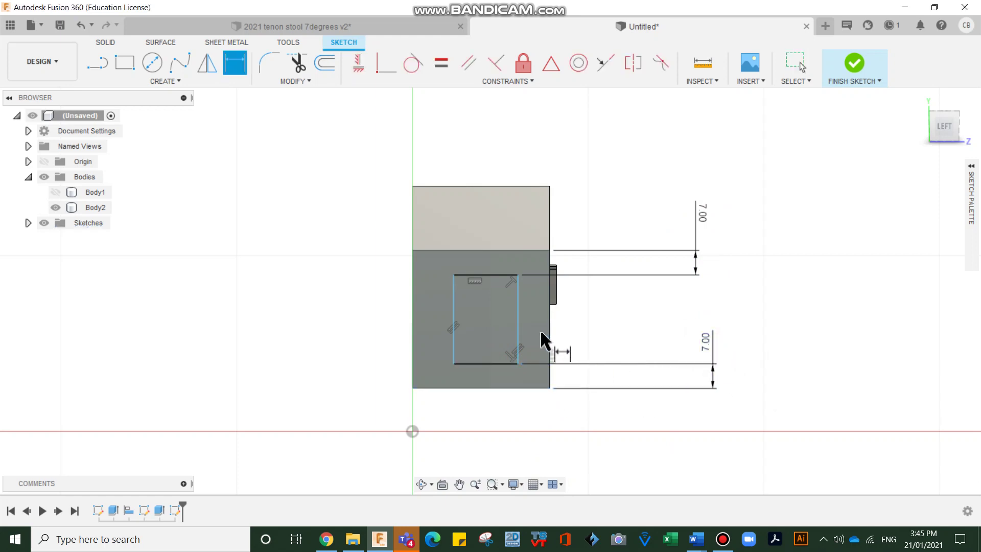
# Dimension the outline's left and right sides 13 mm from the rail's side edges
pyautogui.click(518, 331)
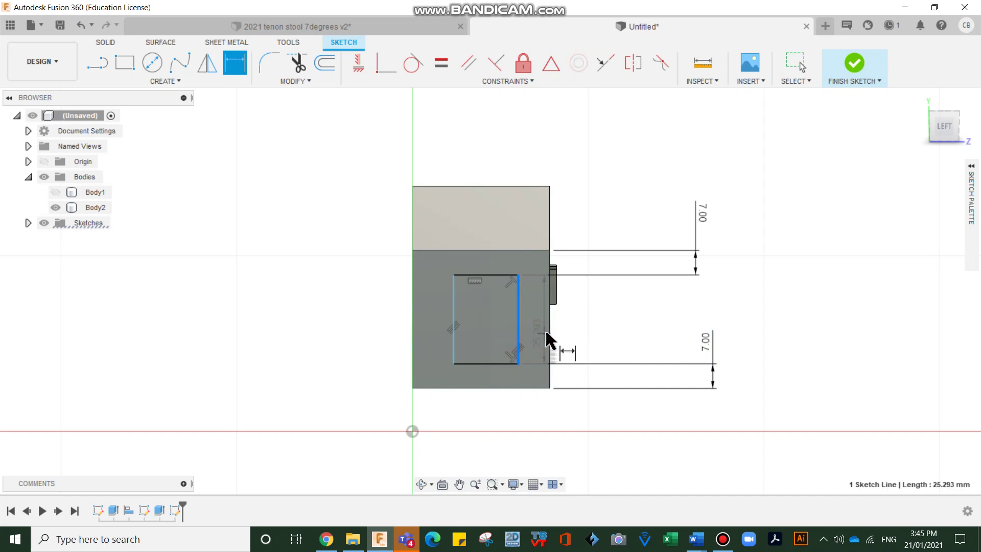
pyautogui.click(550, 327)
pyautogui.click(633, 144)
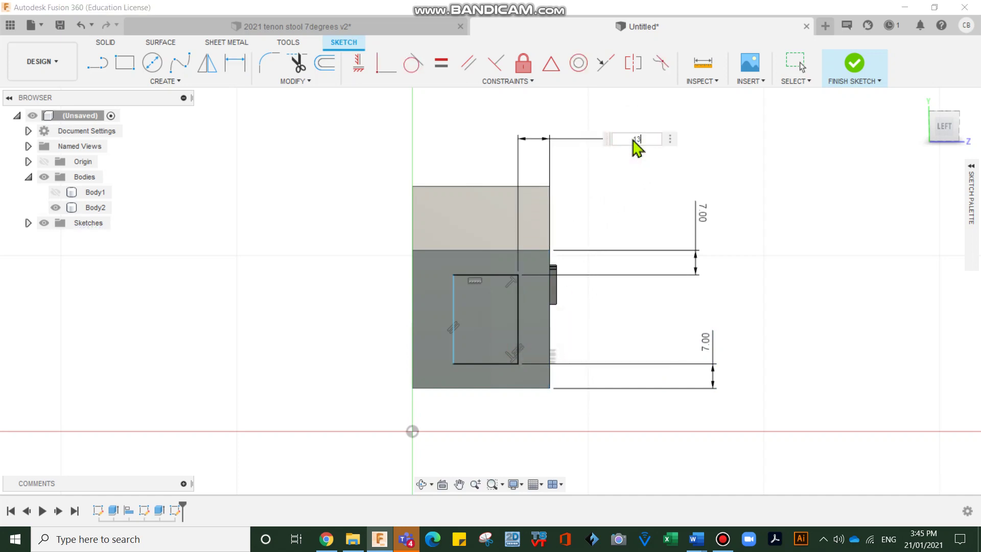
pyautogui.press('Return')
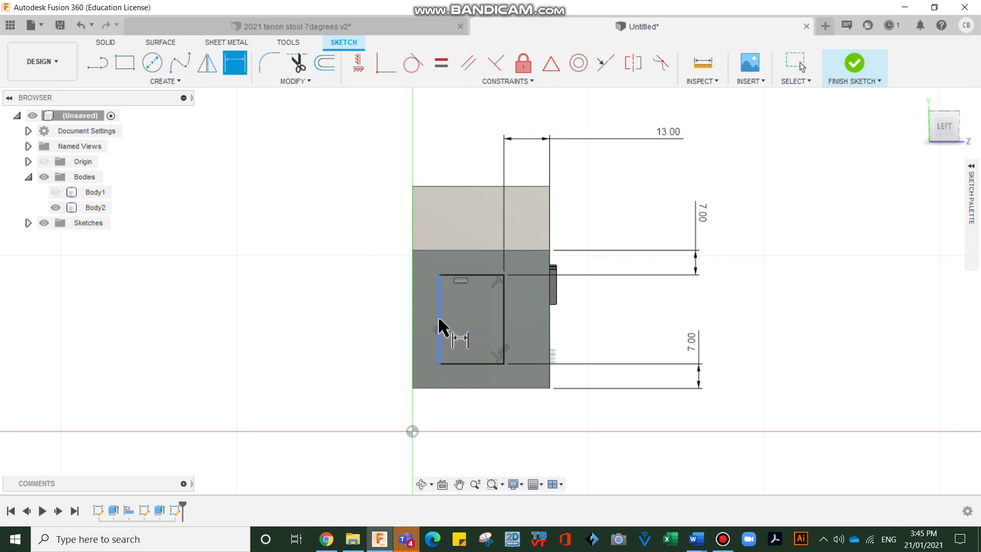
pyautogui.click(441, 326)
pyautogui.click(411, 320)
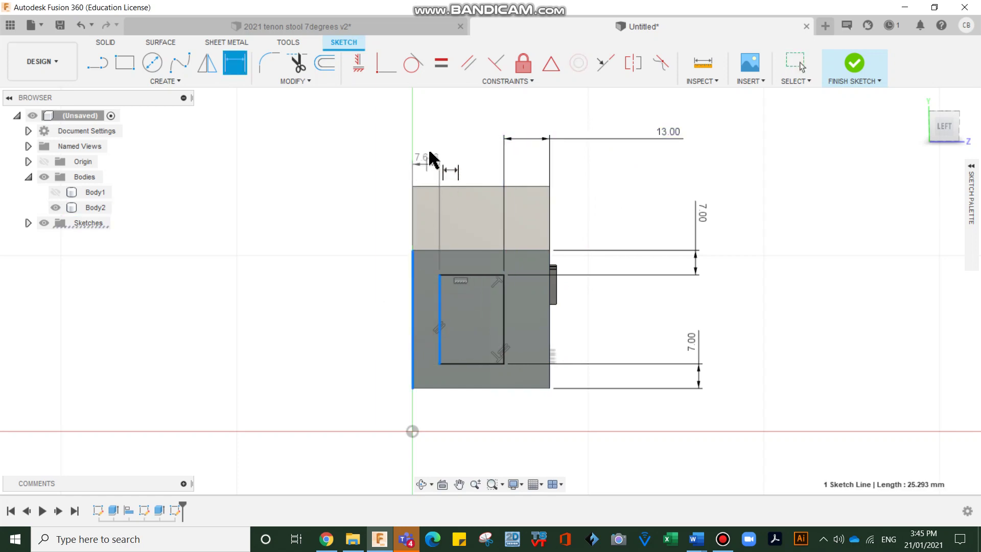
pyautogui.click(386, 146)
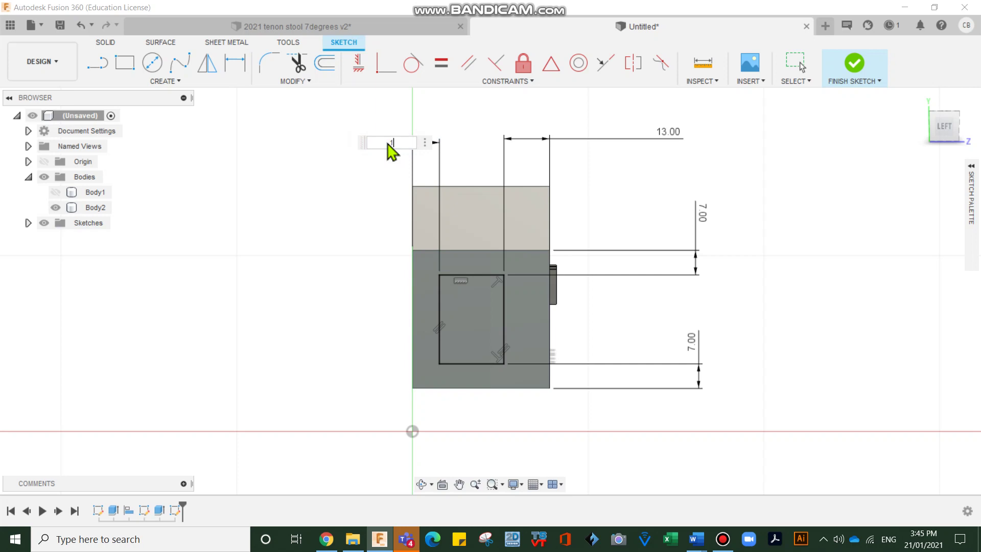
pyautogui.press('Return')
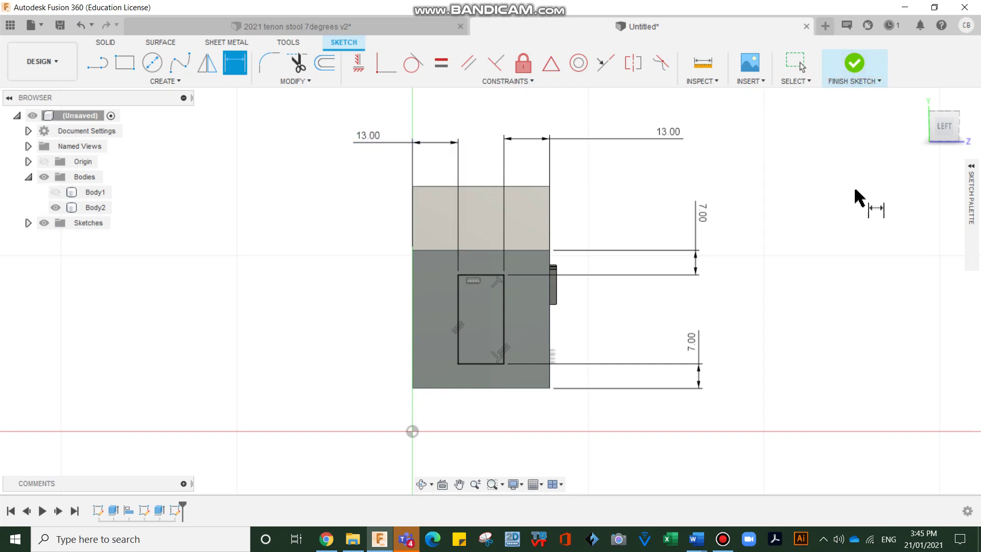
# Extrude the inner rectangle 30 mm, joined to the rail, as the tenon
pyautogui.press('e')
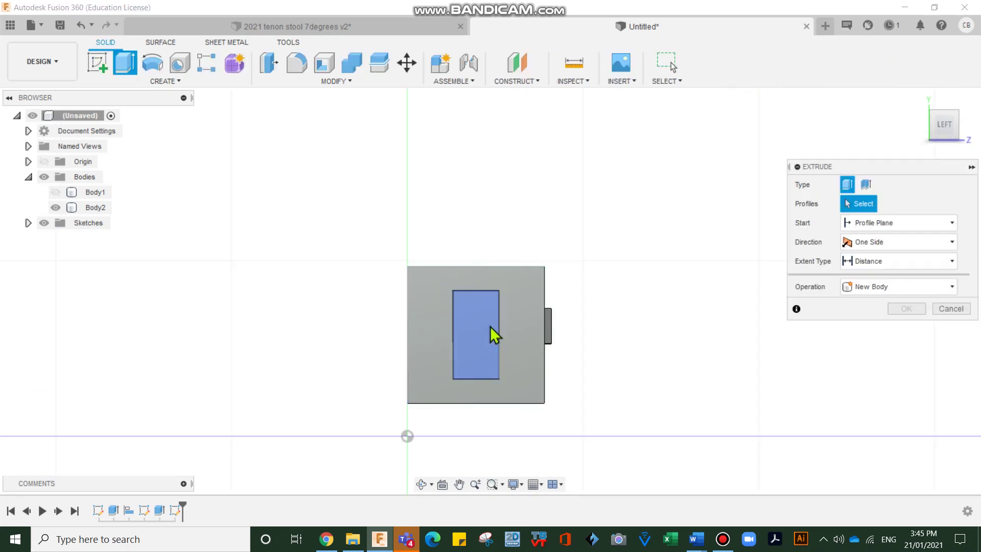
pyautogui.click(492, 333)
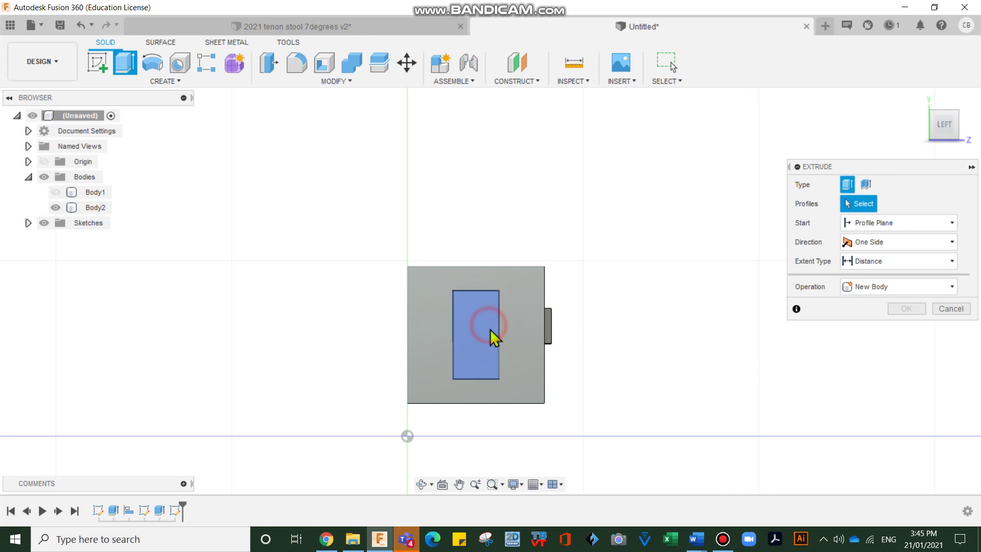
pyautogui.click(939, 123)
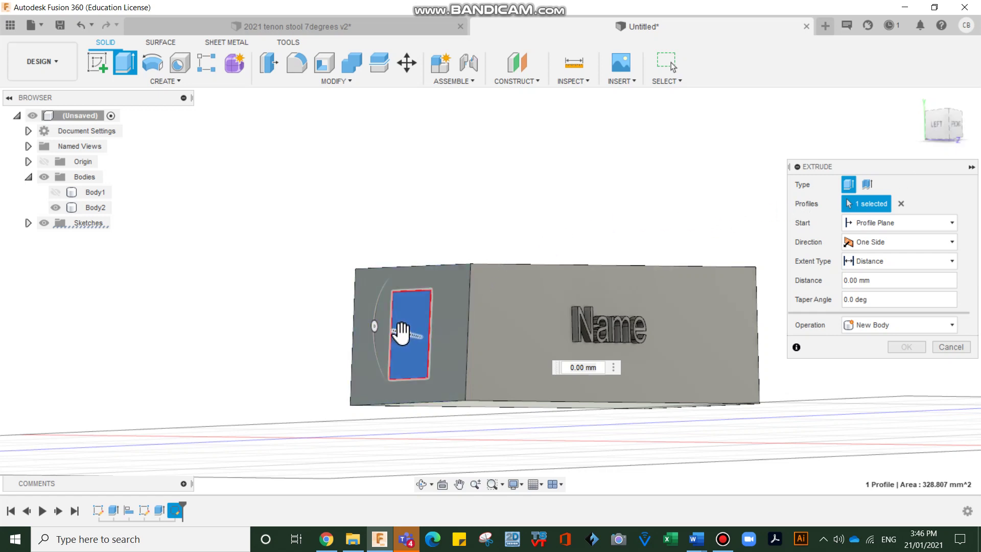
pyautogui.moveTo(401, 333); pyautogui.dragTo(347, 308)
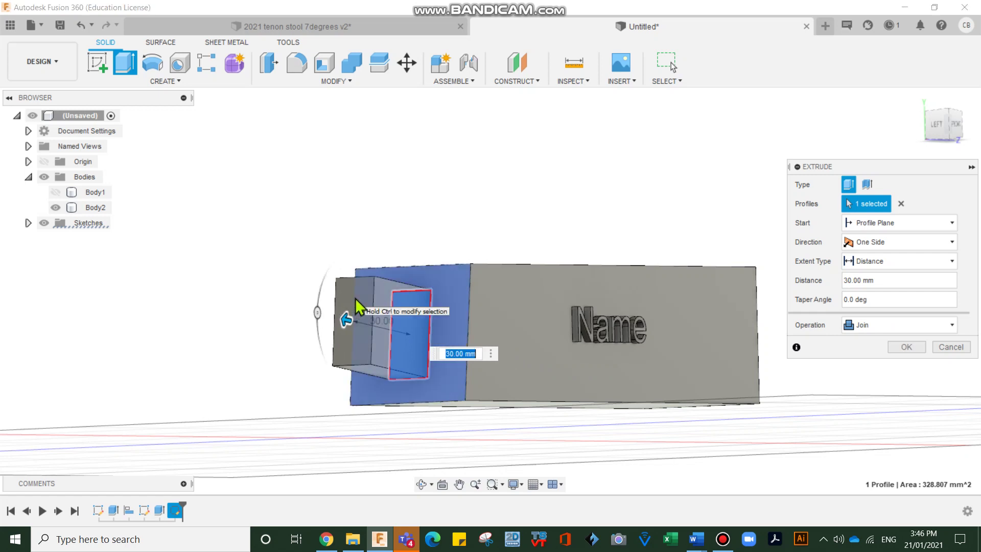
pyautogui.press('Return')
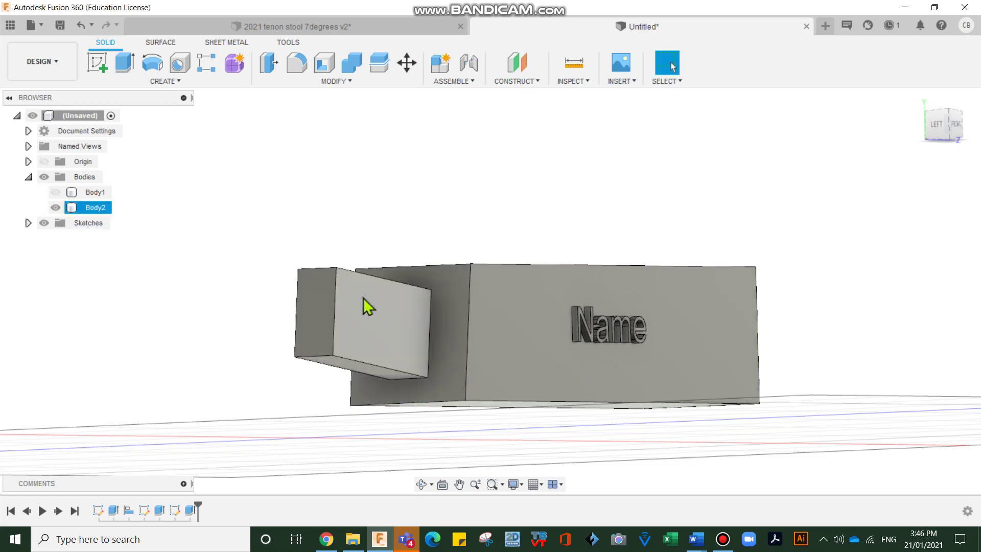
# Show Body1 again and Combine-cut the rail from the leg, keeping the rail as tool
pyautogui.click(918, 97)
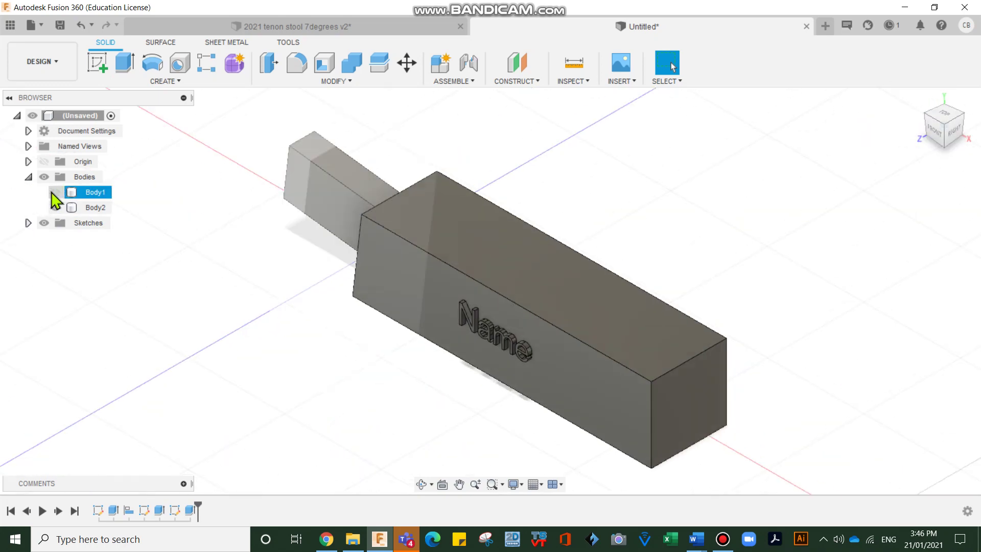
pyautogui.click(55, 192)
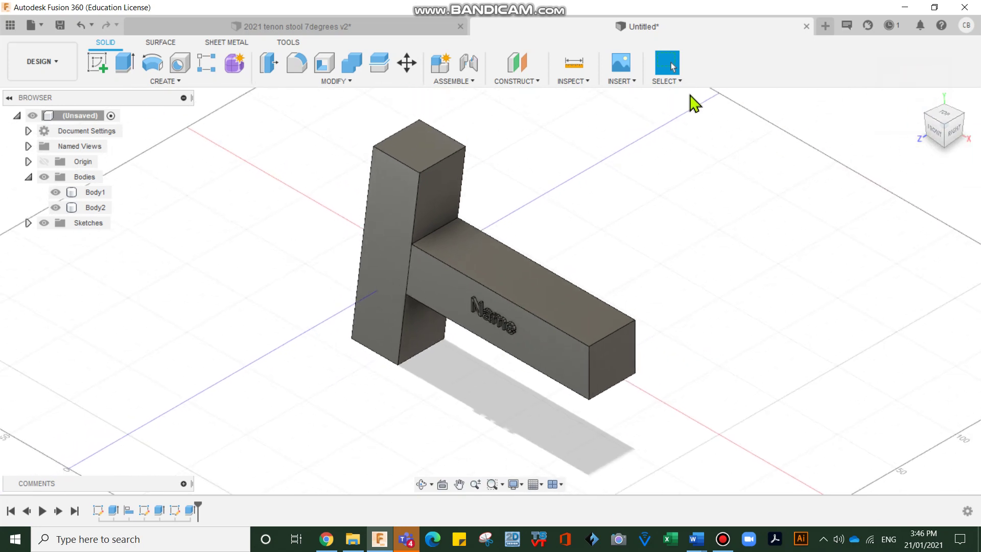
pyautogui.click(353, 64)
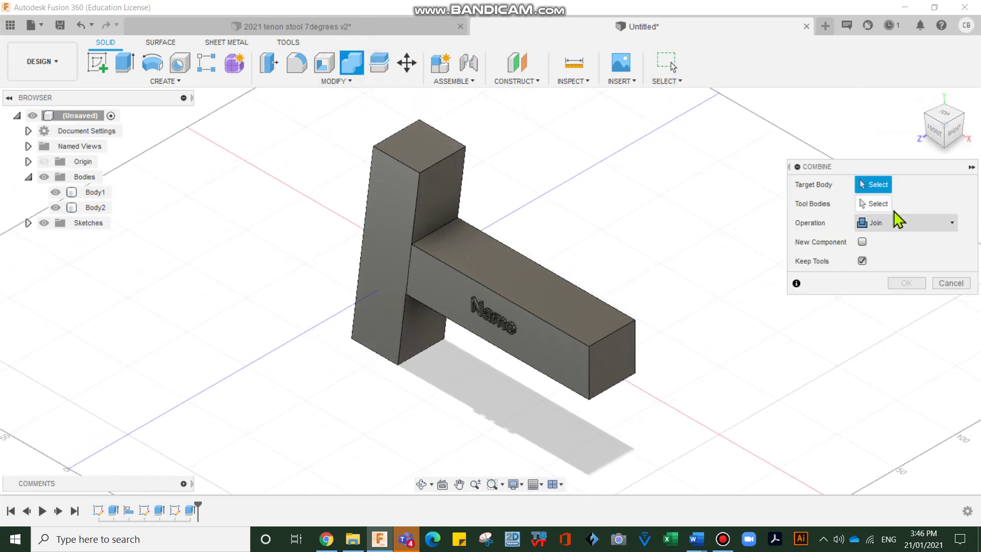
pyautogui.click(390, 210)
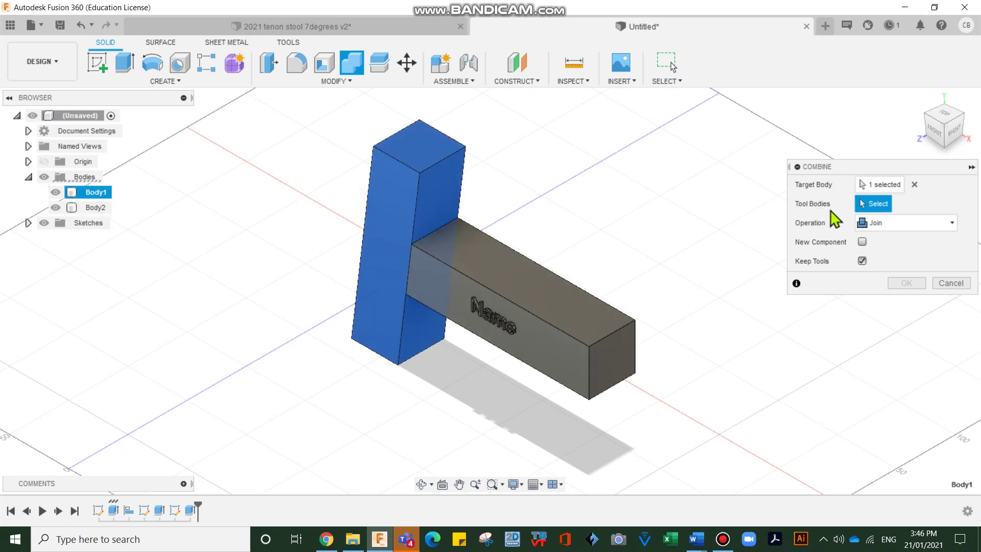
pyautogui.click(534, 335)
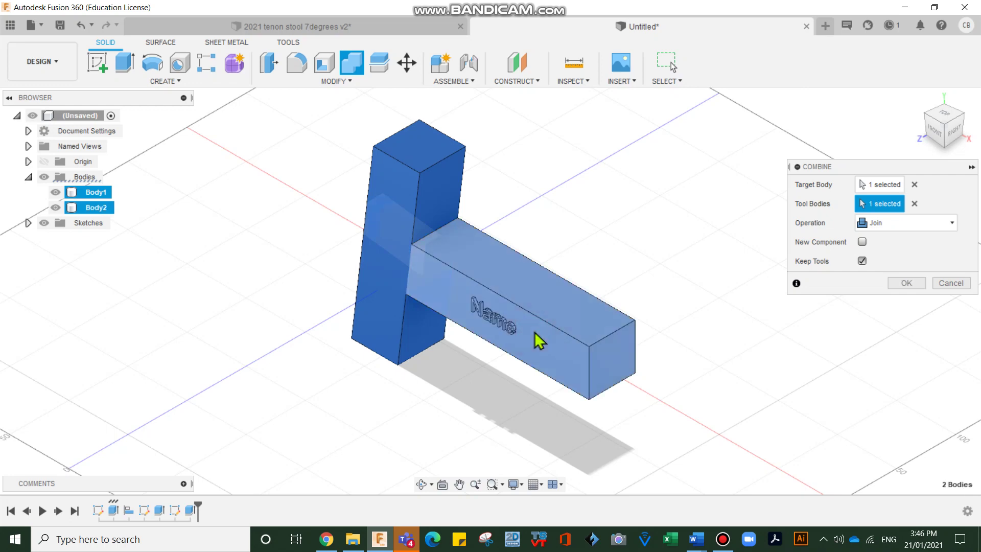
pyautogui.click(893, 225)
pyautogui.click(887, 252)
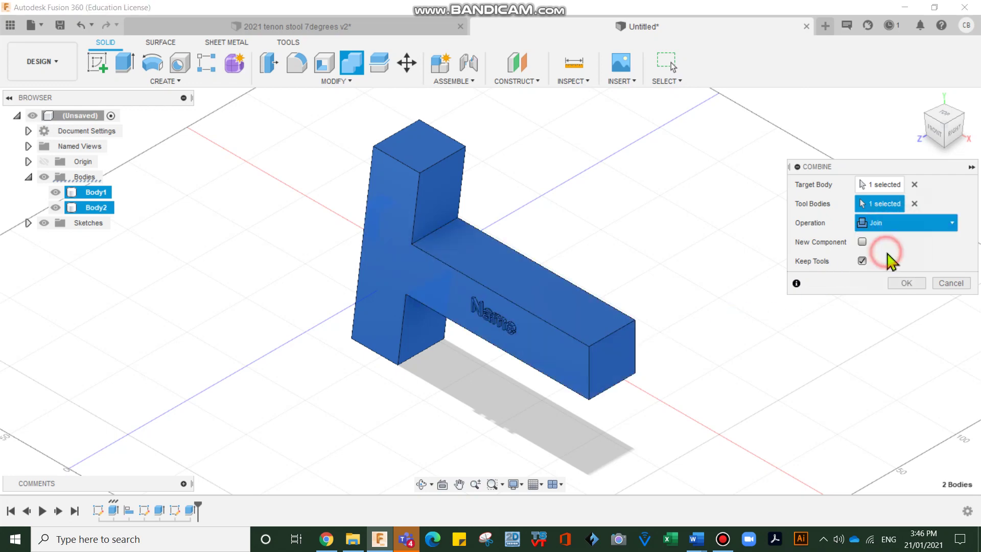
pyautogui.click(902, 283)
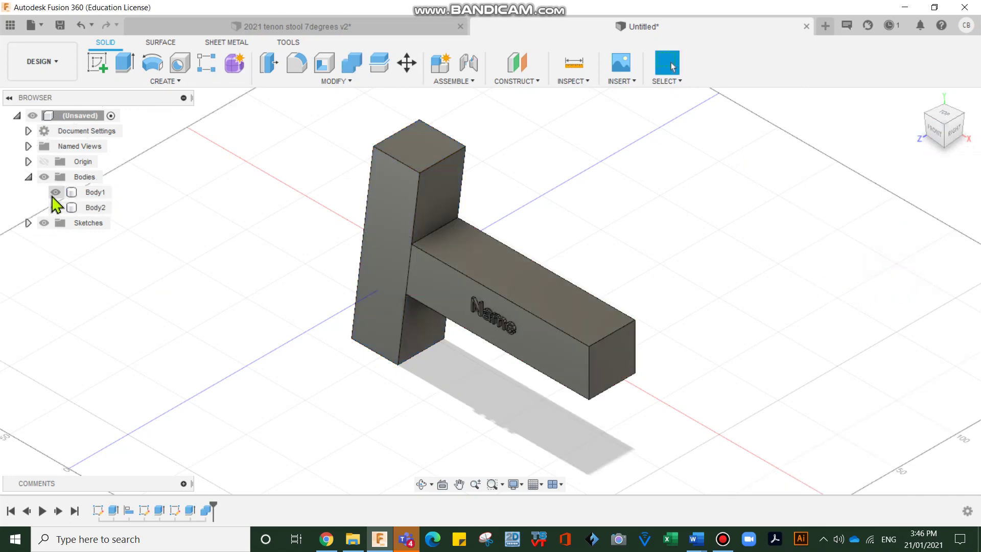
# Toggle the rail and leg visibility to inspect the mortise and tenon
pyautogui.click(56, 208)
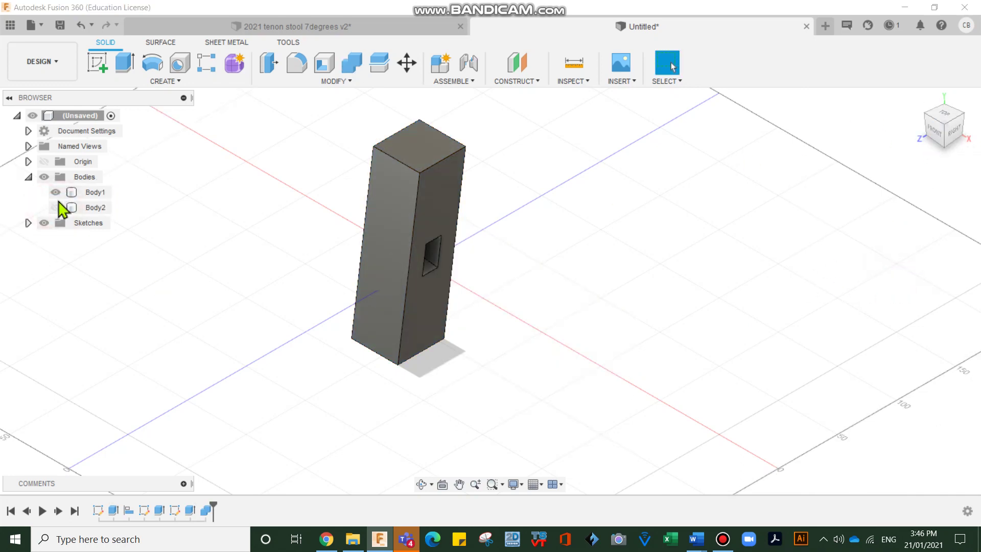
pyautogui.click(56, 208)
pyautogui.click(56, 192)
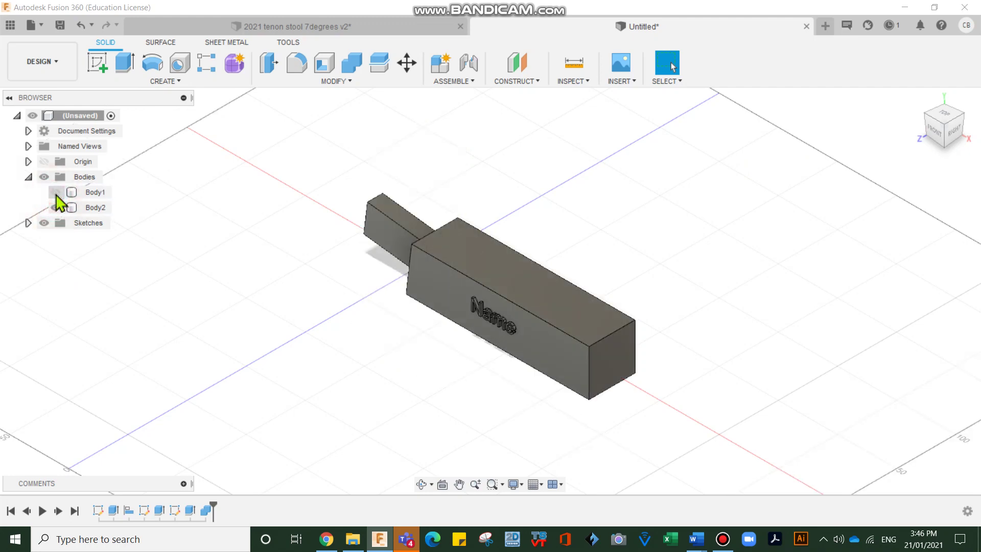
pyautogui.click(55, 192)
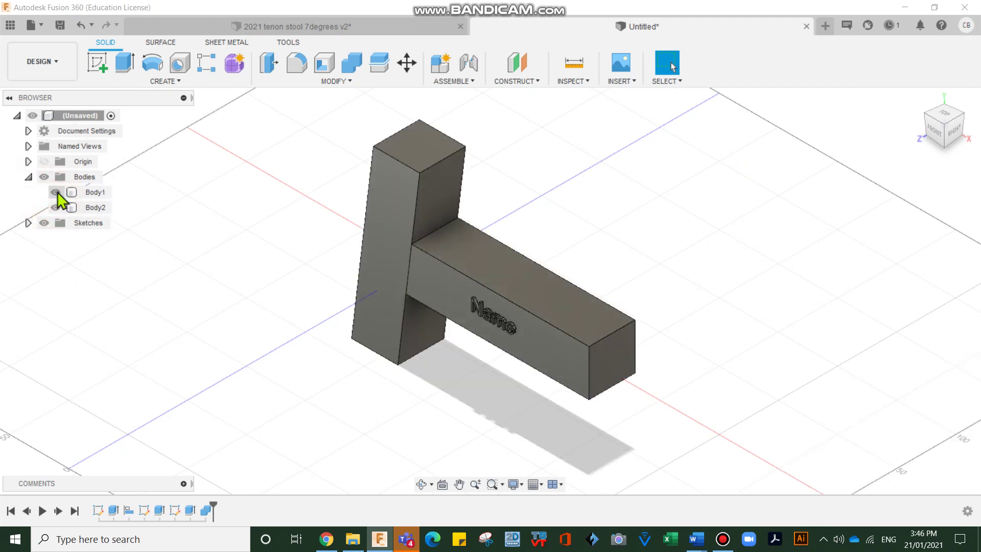
# Apply Bamboo Light - Semigloss to the rail and a Cherry wood finish to the leg
pyautogui.click(301, 83)
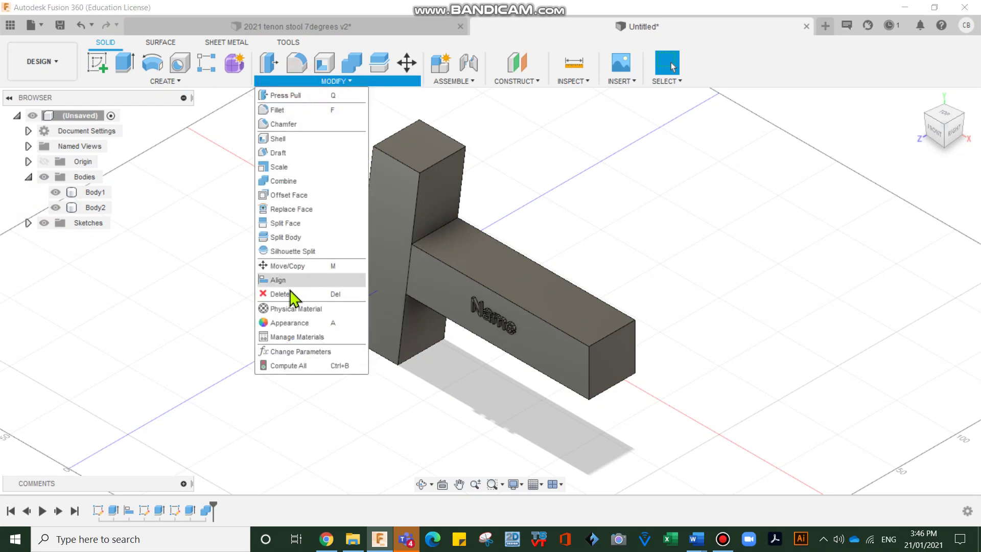
pyautogui.click(299, 324)
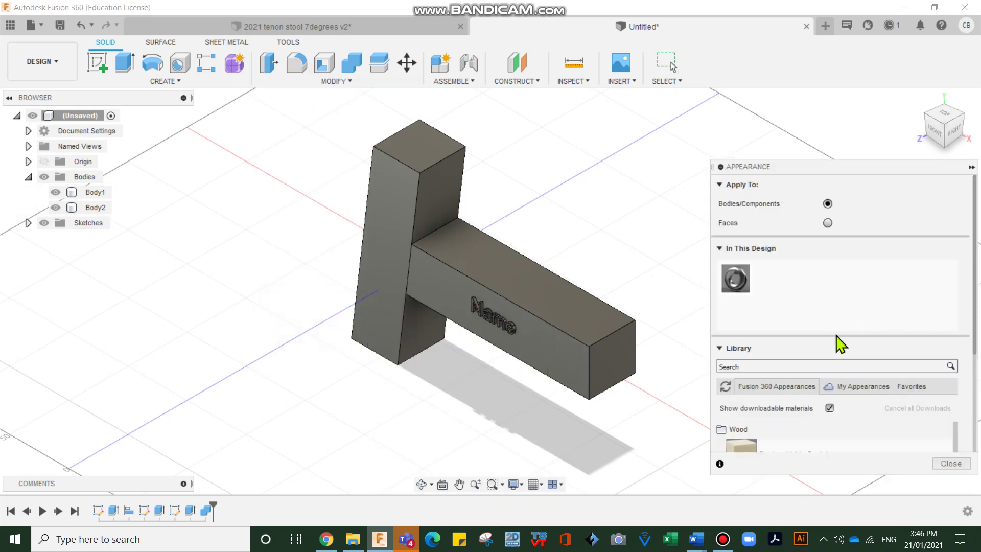
pyautogui.scroll(-5, 823, 386)
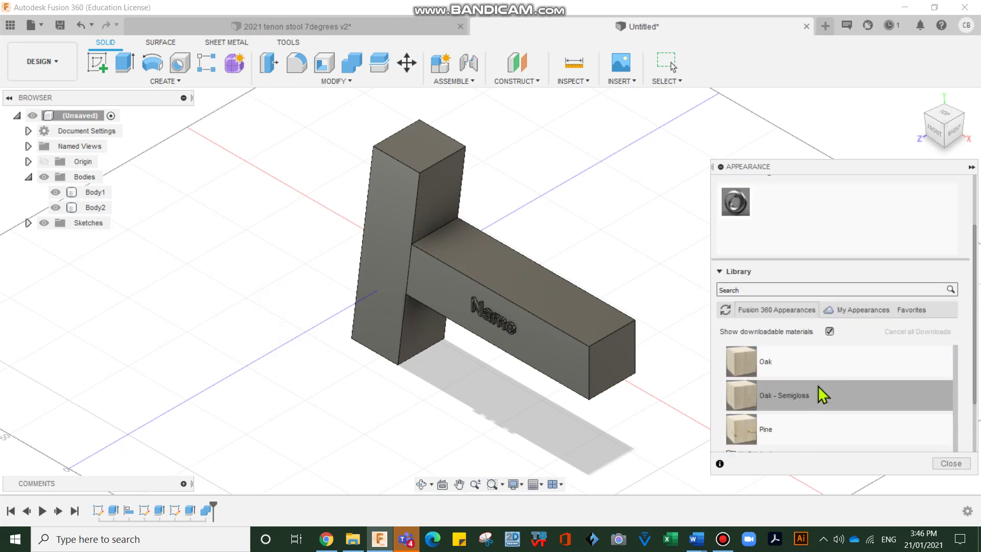
pyautogui.scroll(4, 817, 391)
pyautogui.click(744, 397)
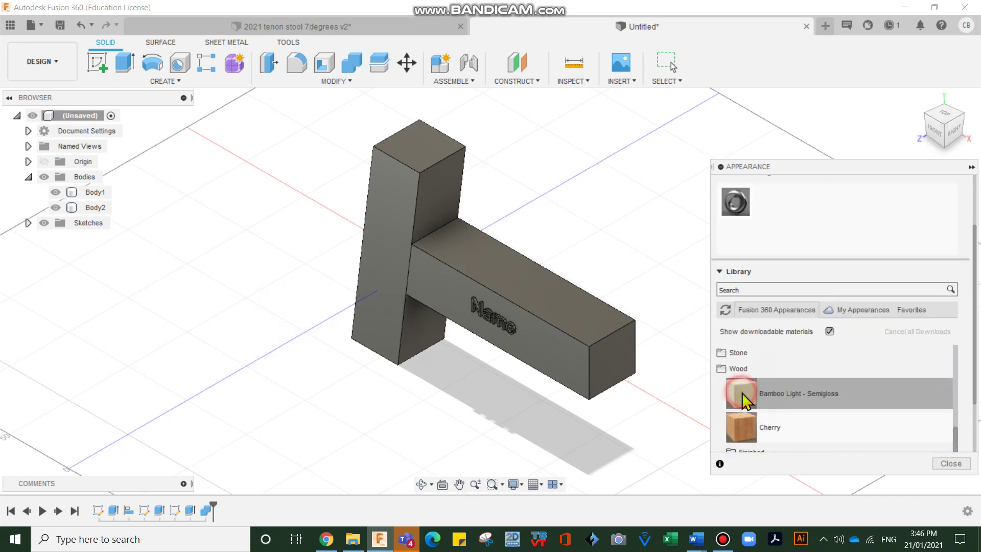
pyautogui.moveTo(739, 396); pyautogui.dragTo(626, 367)
pyautogui.moveTo(738, 429); pyautogui.dragTo(394, 215)
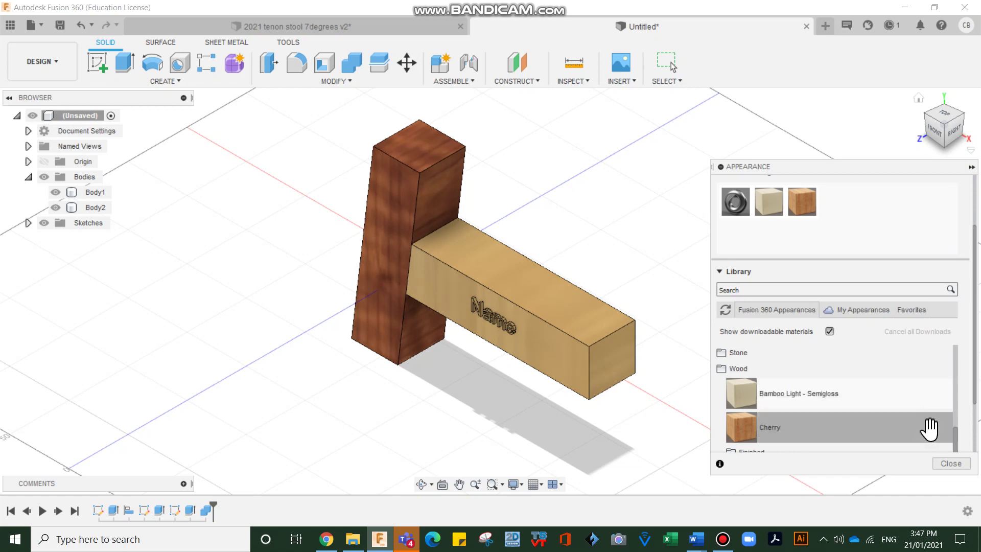
pyautogui.click(950, 463)
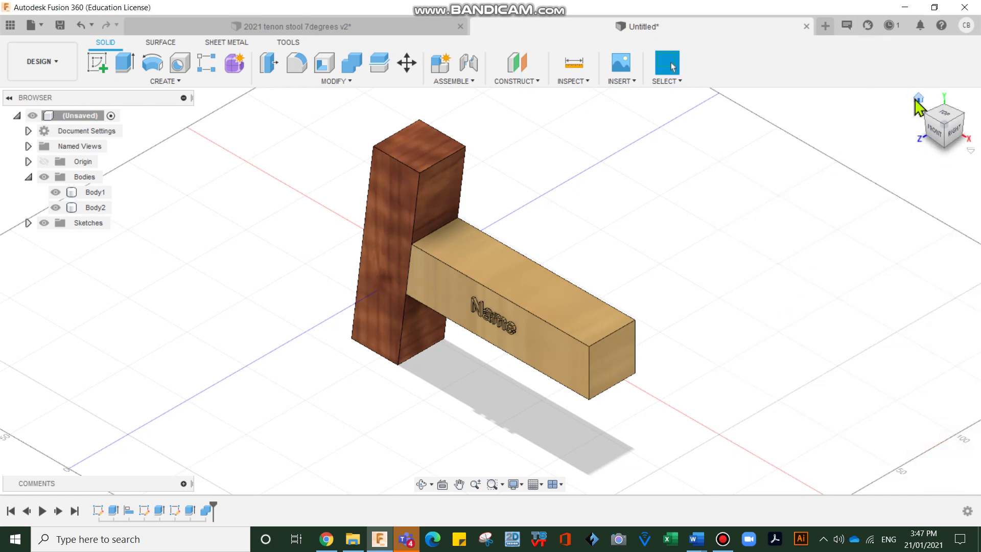
# Check the front view, clear the selection, and return to the home view
pyautogui.scroll(2, 572, 247)
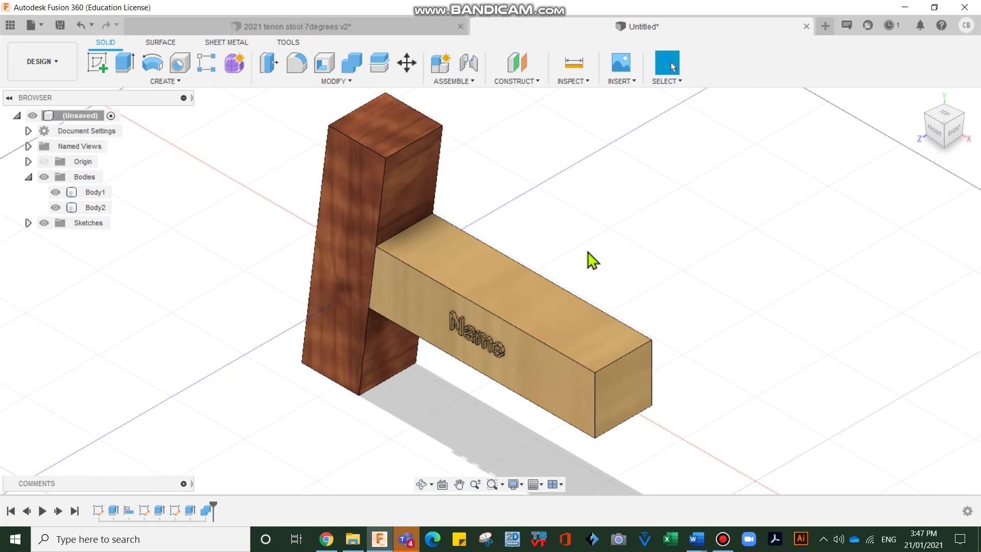
pyautogui.click(929, 134)
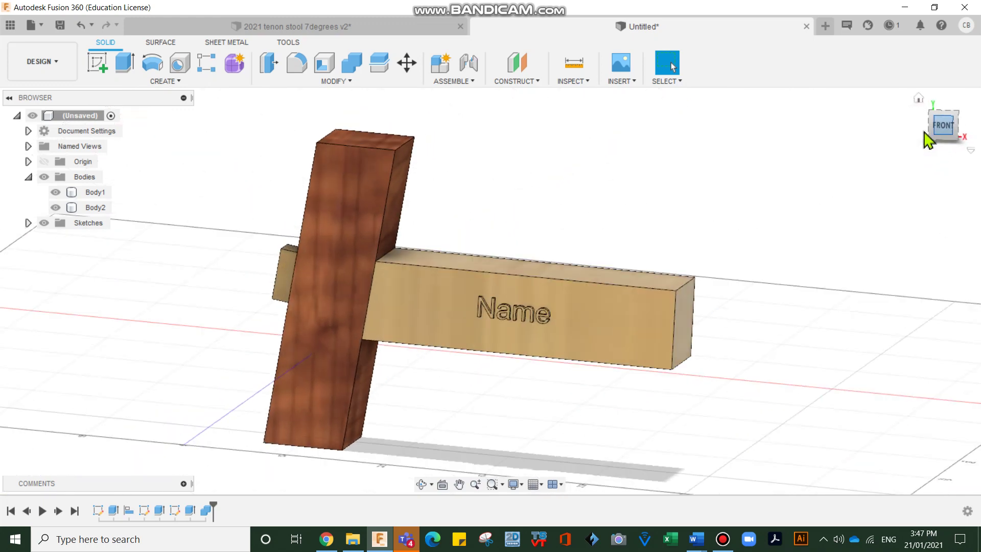
pyautogui.click(545, 293)
pyautogui.click(796, 253)
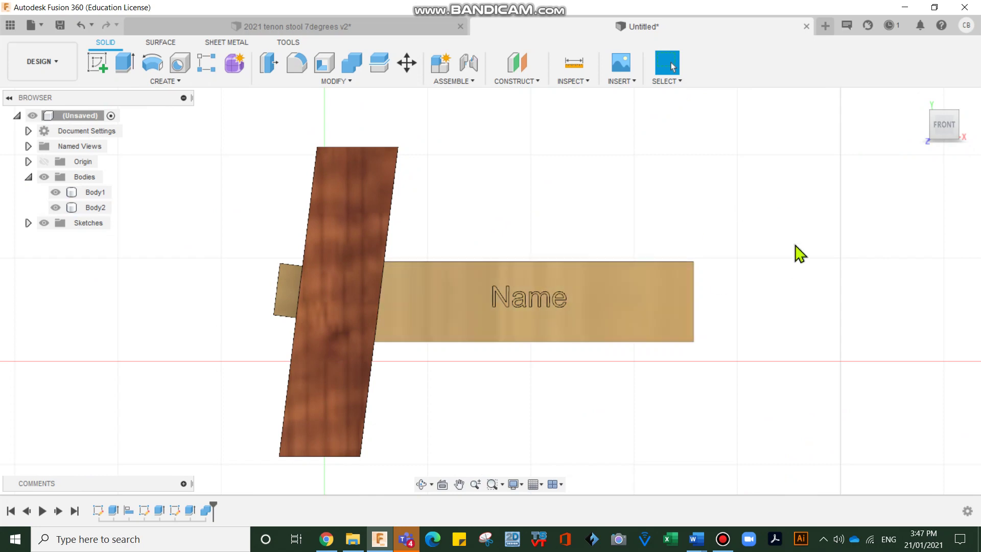
pyautogui.click(918, 97)
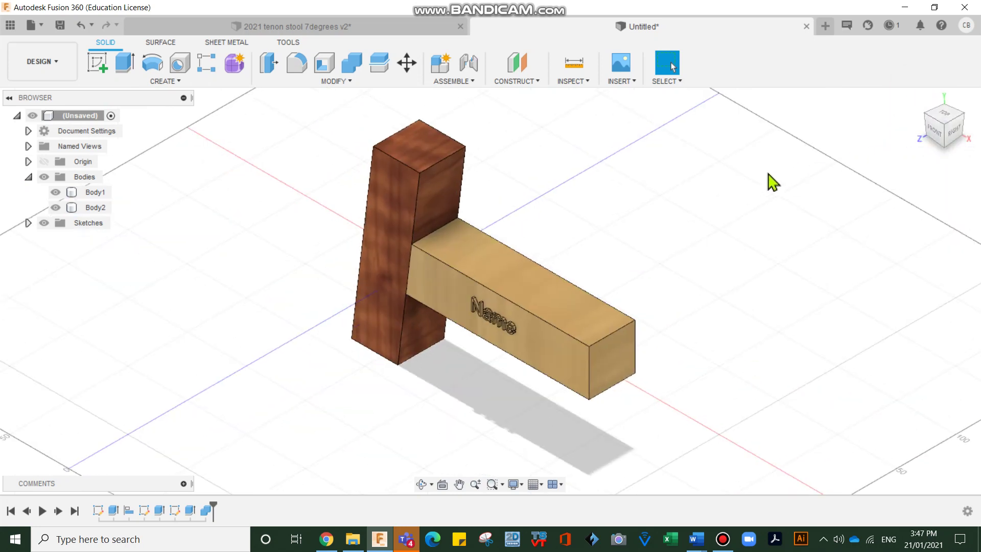
pyautogui.click(407, 63)
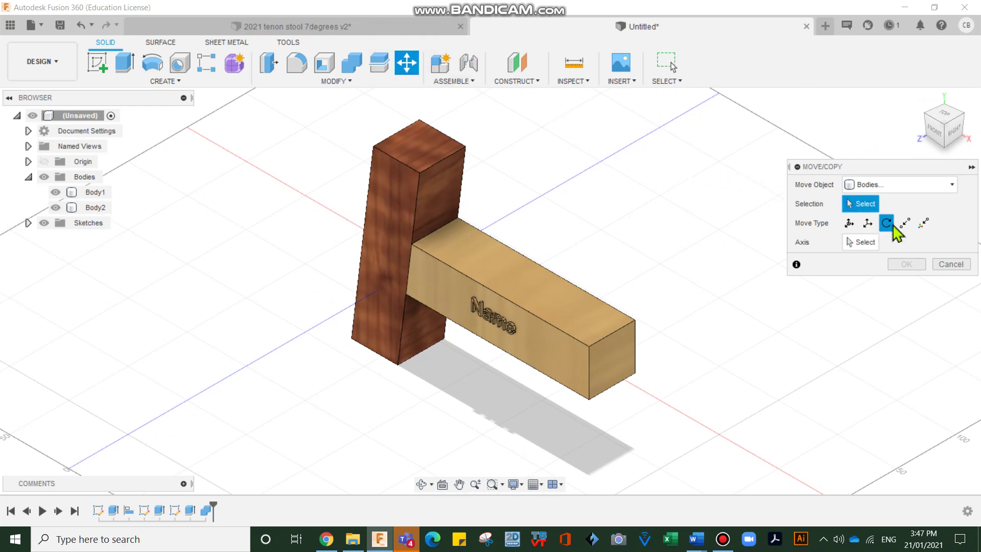
pyautogui.click(861, 245)
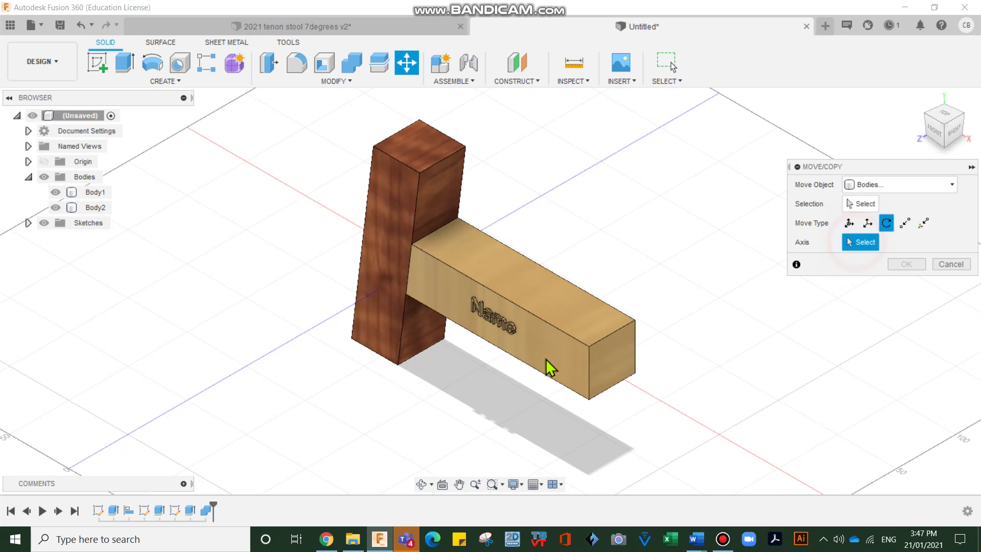
pyautogui.click(384, 361)
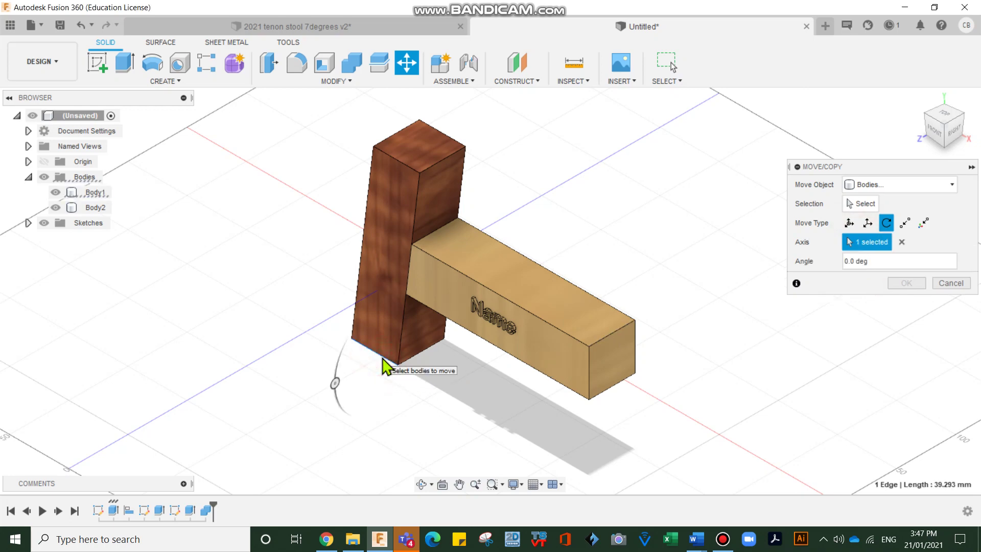
pyautogui.moveTo(336, 387); pyautogui.dragTo(341, 374)
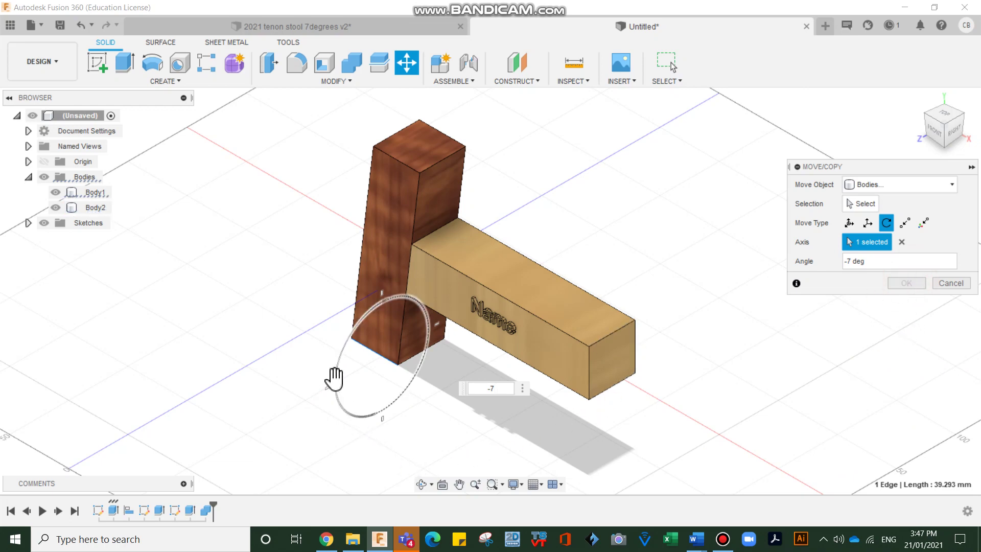
pyautogui.moveTo(335, 376)
pyautogui.mouseDown()
pyautogui.moveTo(345, 356)
pyautogui.moveTo(339, 376)
pyautogui.mouseUp()
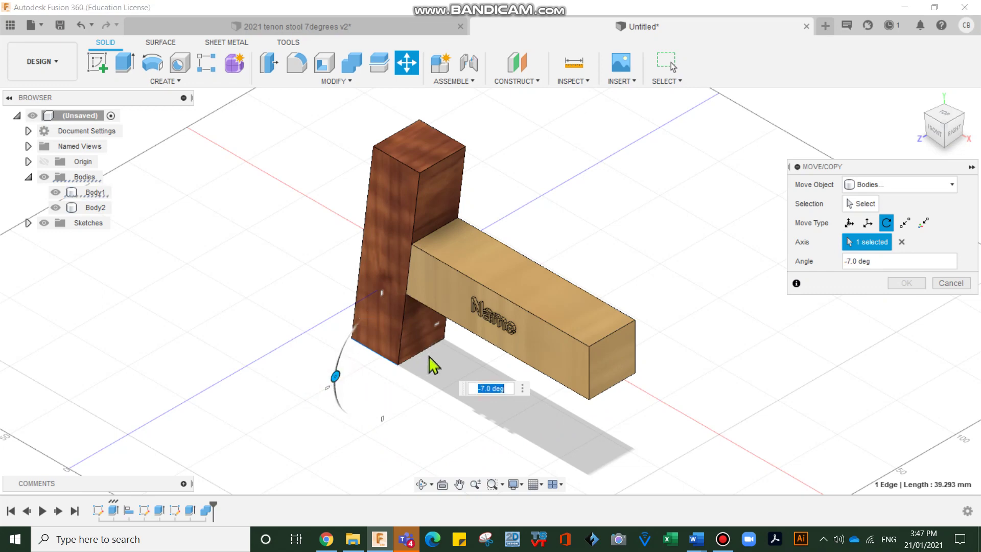
pyautogui.click(954, 284)
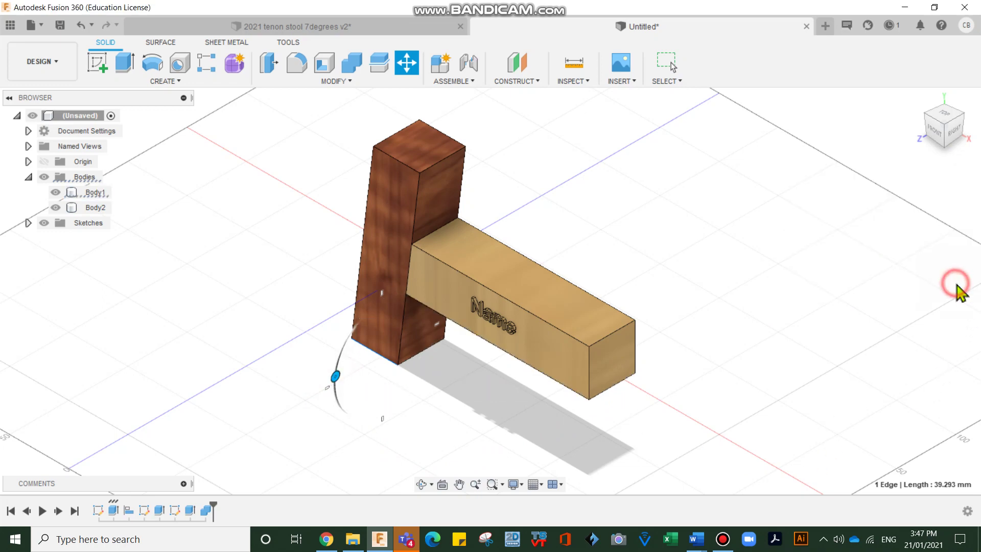
# With Move/Copy, rotate Body1 and Body2 by -7° about the leg's bottom edge
pyautogui.click(382, 297)
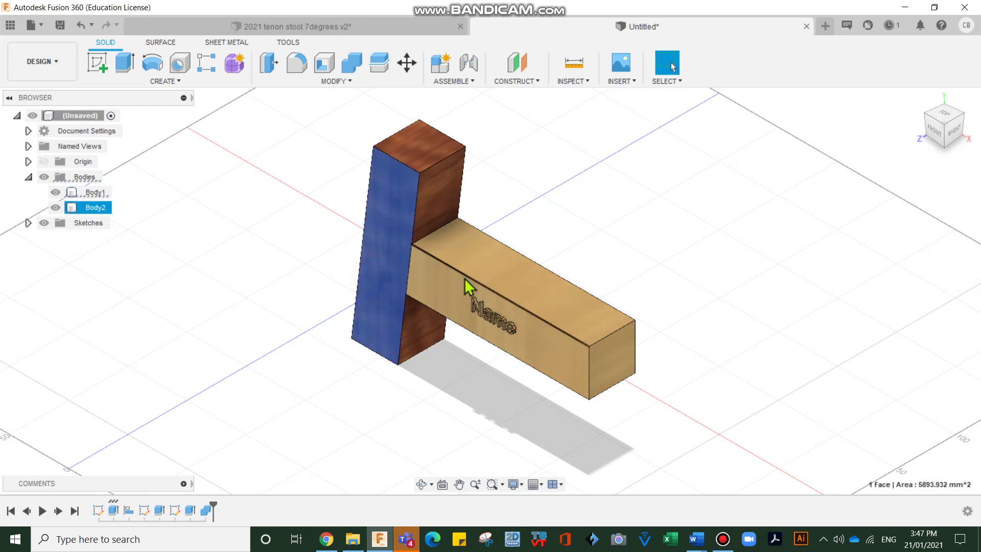
pyautogui.click(658, 207)
pyautogui.click(407, 64)
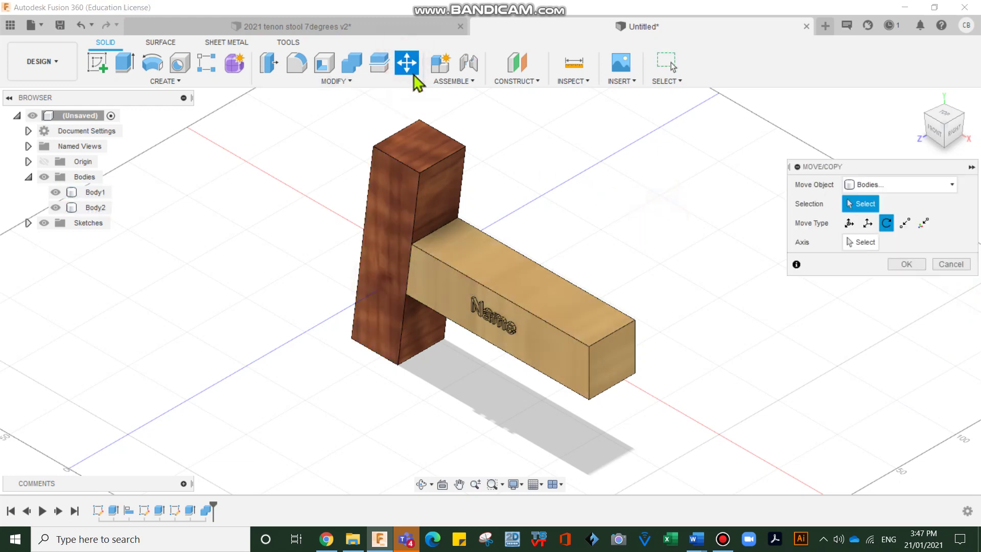
pyautogui.click(408, 168)
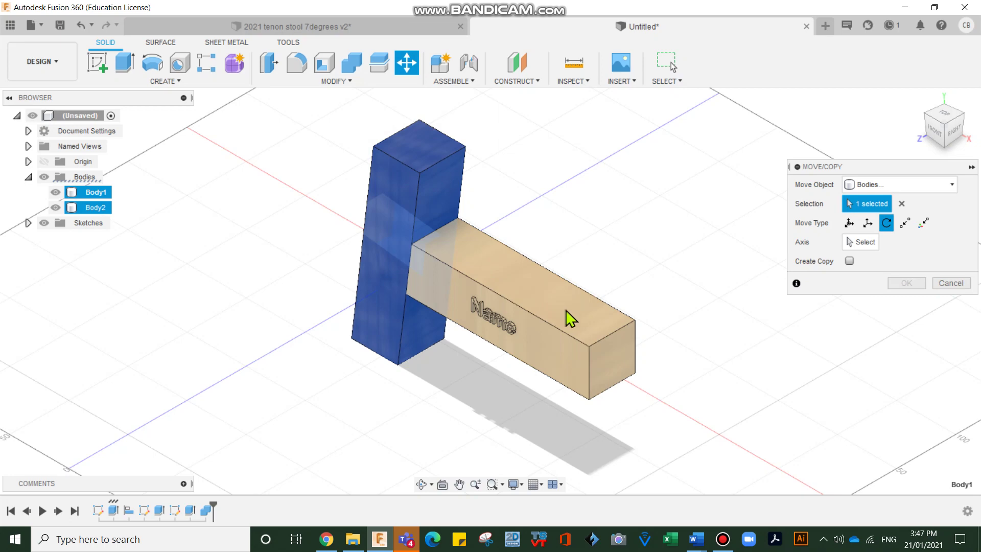
pyautogui.click(567, 317)
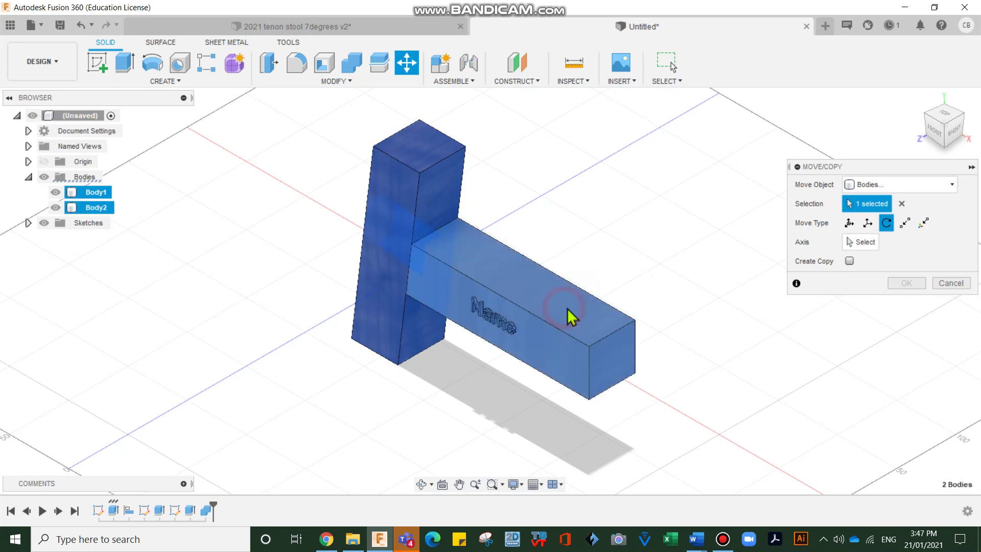
pyautogui.click(864, 243)
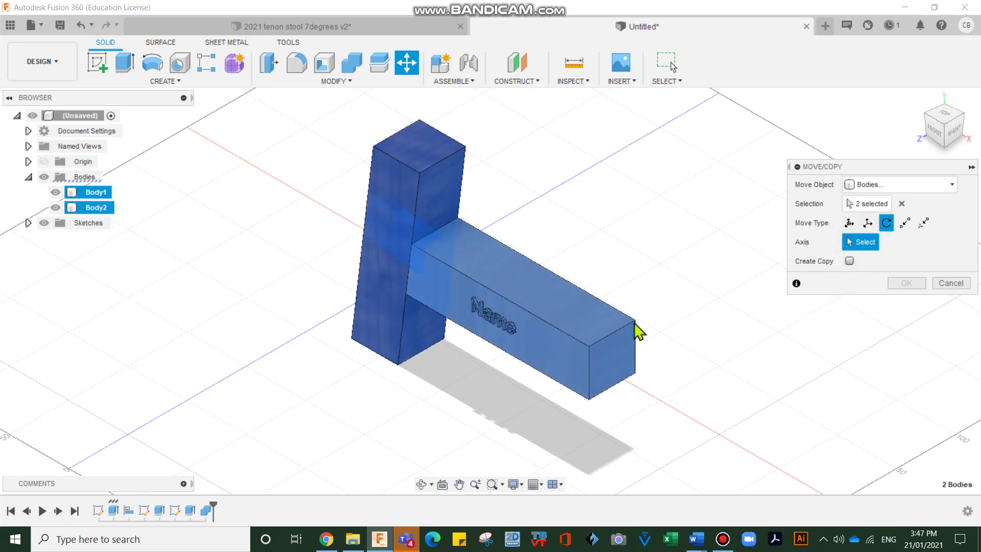
pyautogui.click(376, 353)
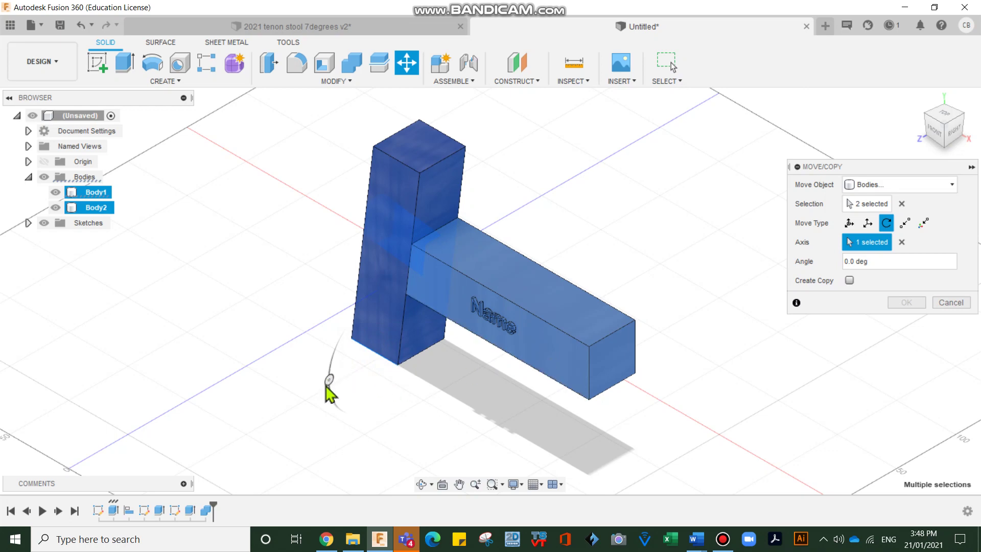
pyautogui.moveTo(327, 377); pyautogui.dragTo(336, 364)
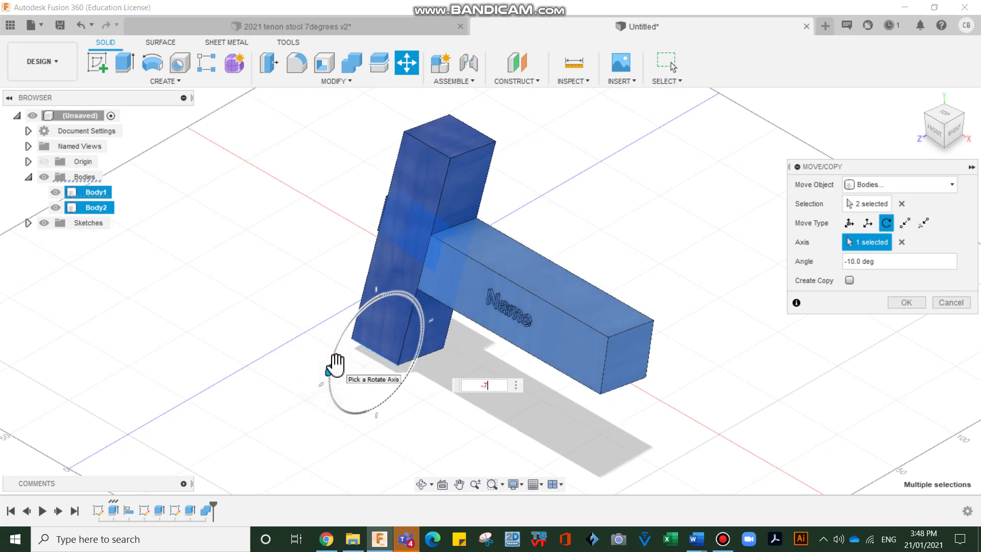
pyautogui.write('-7')
pyautogui.press('Return')
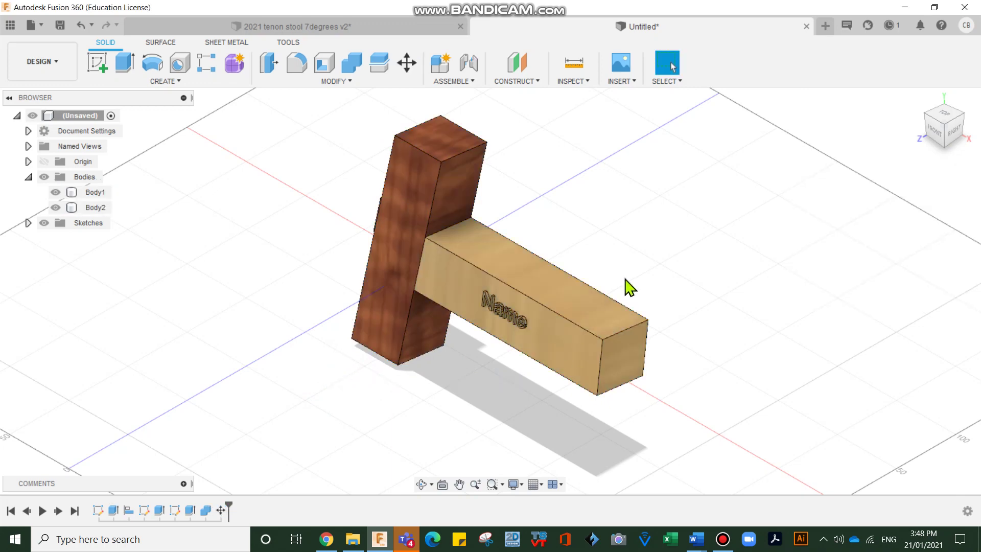
# In Front view, sketch a rectangle enclosing the tilted leg's bottom end
pyautogui.click(934, 130)
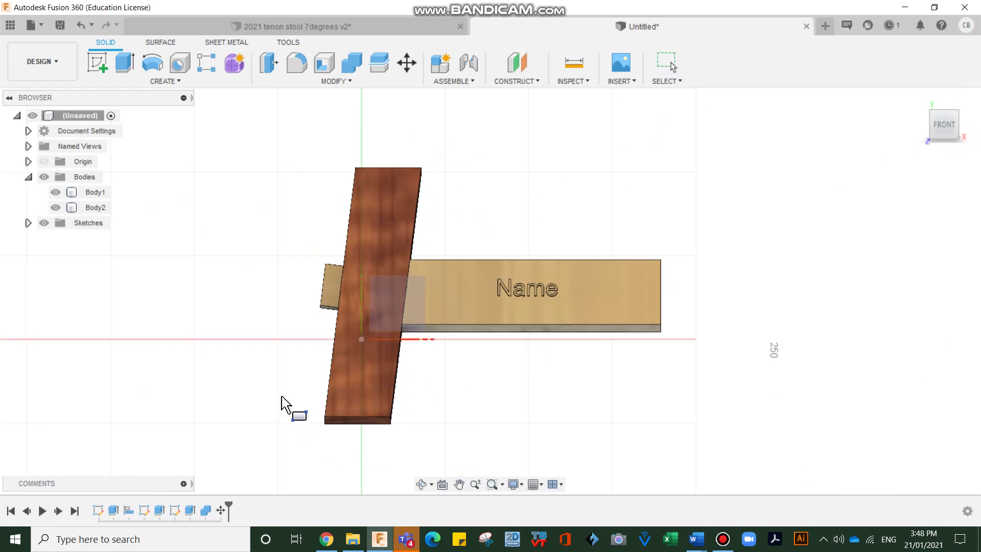
pyautogui.moveTo(286, 398); pyautogui.dragTo(405, 409)
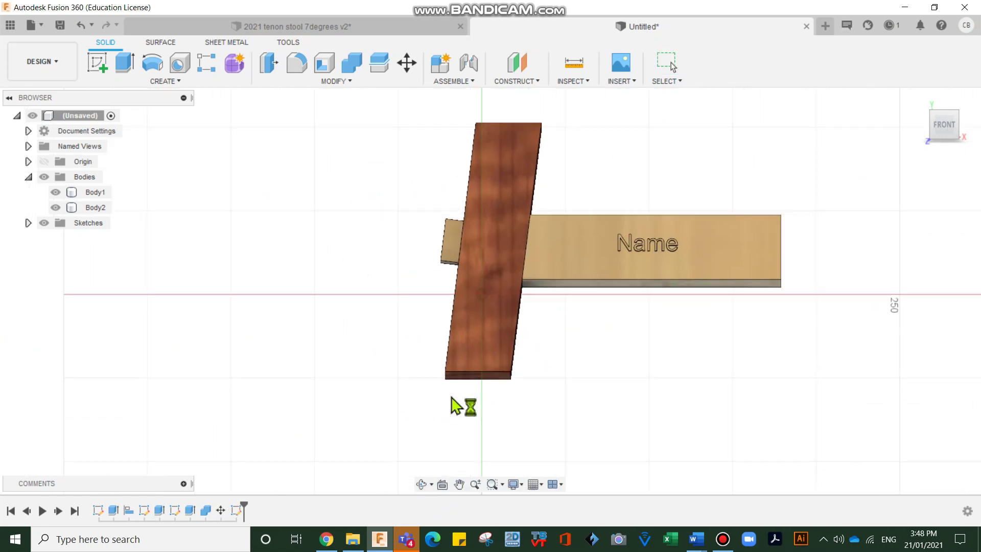
pyautogui.click(413, 347)
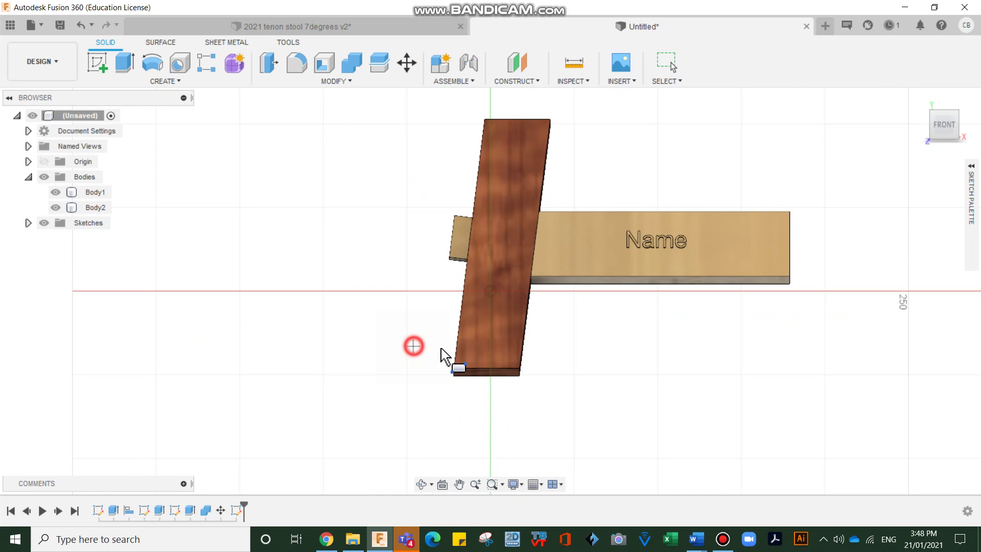
pyautogui.click(560, 401)
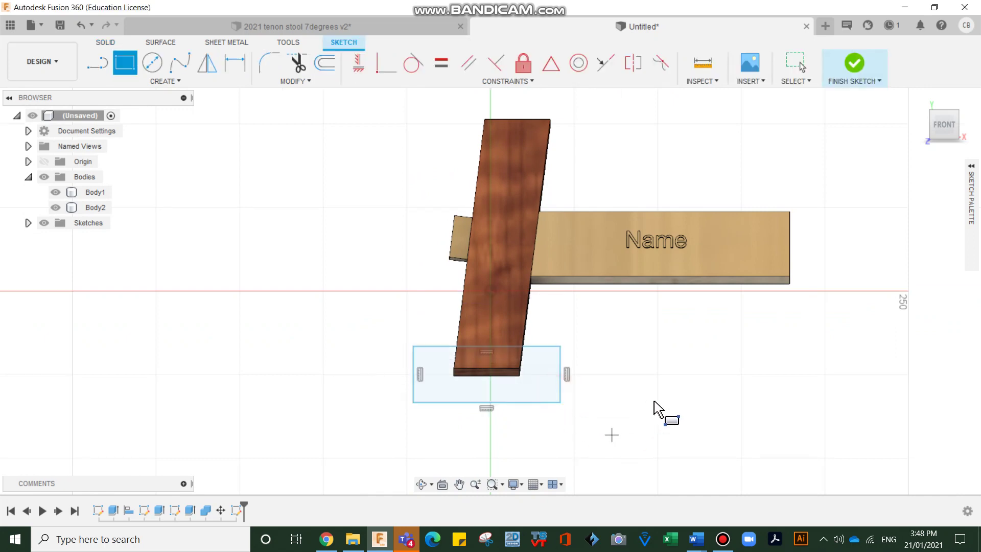
# Extrude the rectangle symmetrically 90 mm as a cut to trim the leg's base flat
pyautogui.click(922, 102)
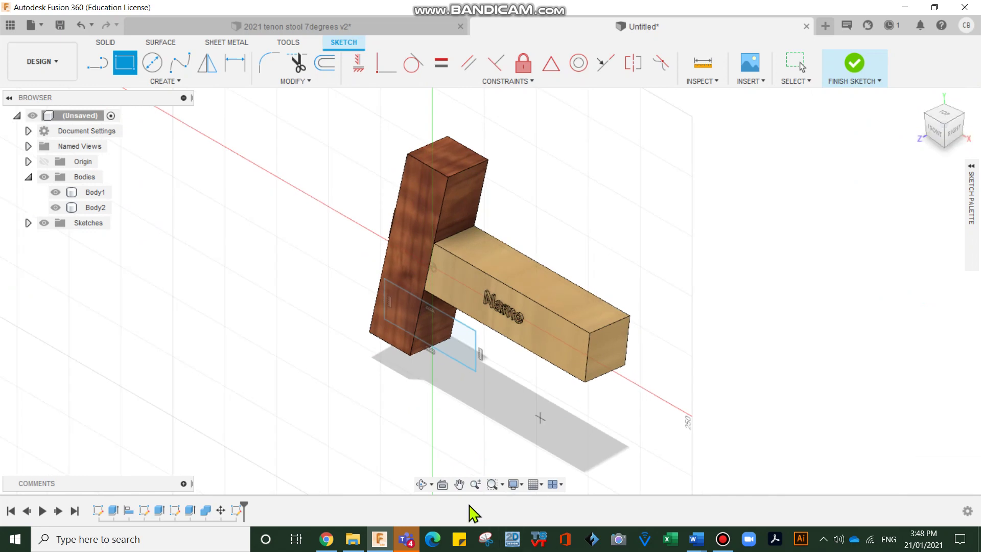
pyautogui.press('e')
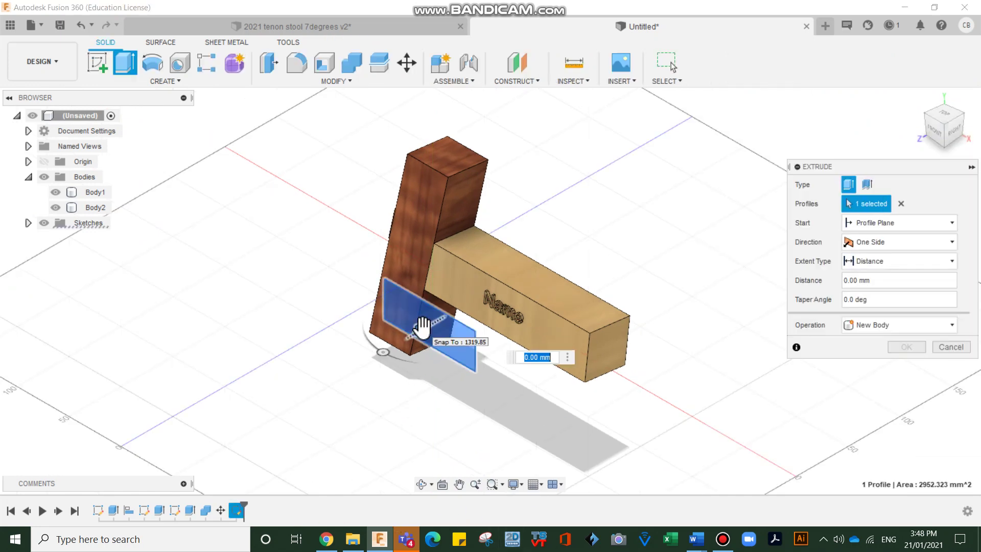
pyautogui.click(925, 242)
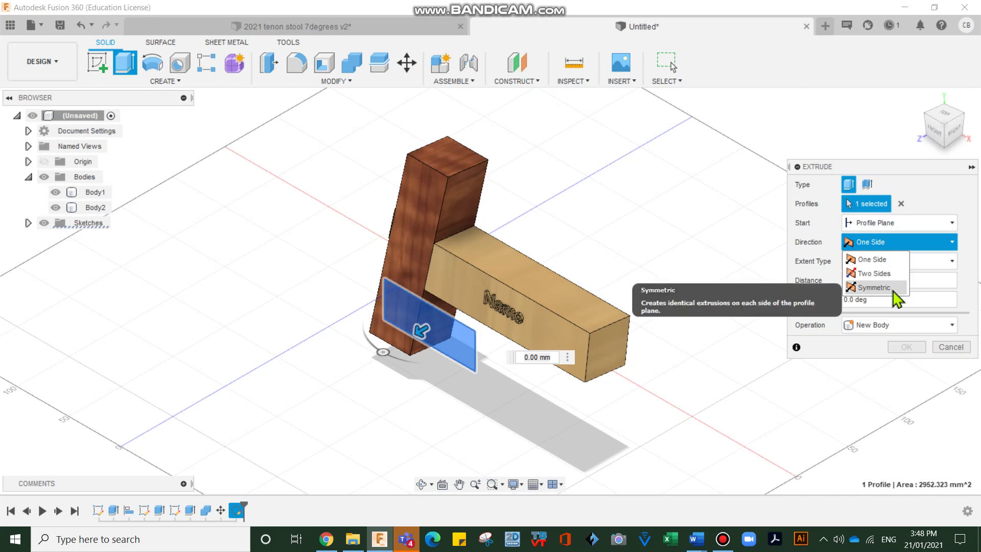
pyautogui.click(893, 291)
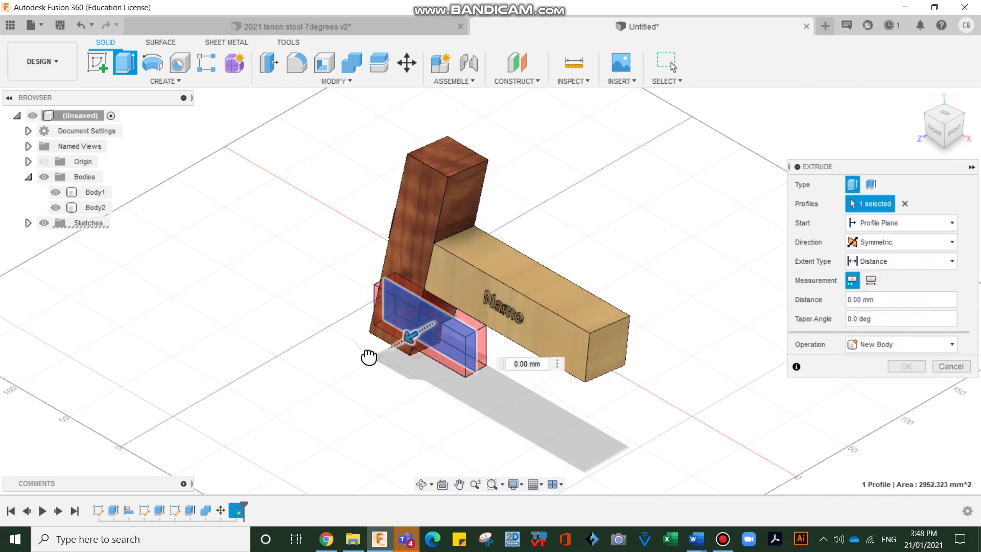
pyautogui.moveTo(369, 356); pyautogui.dragTo(324, 383)
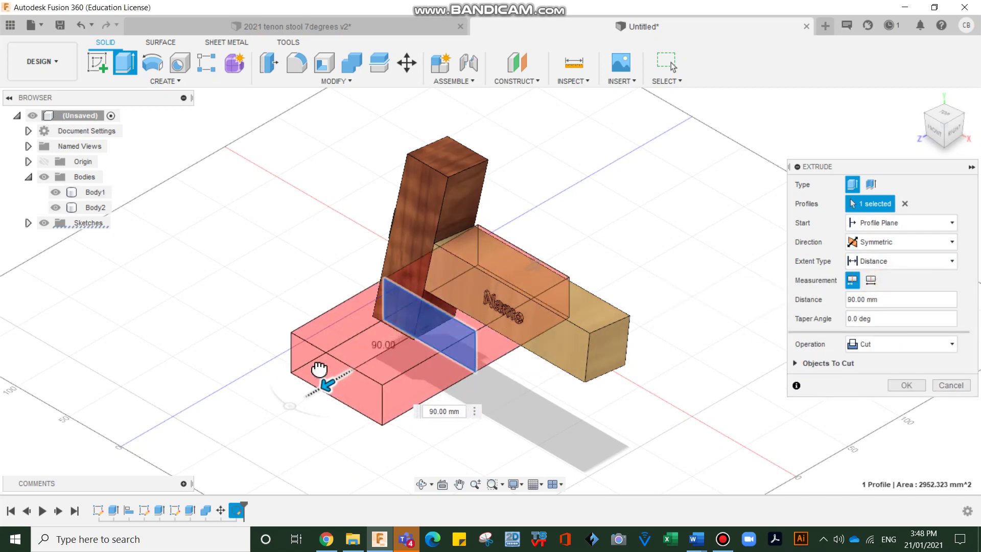
pyautogui.click(903, 387)
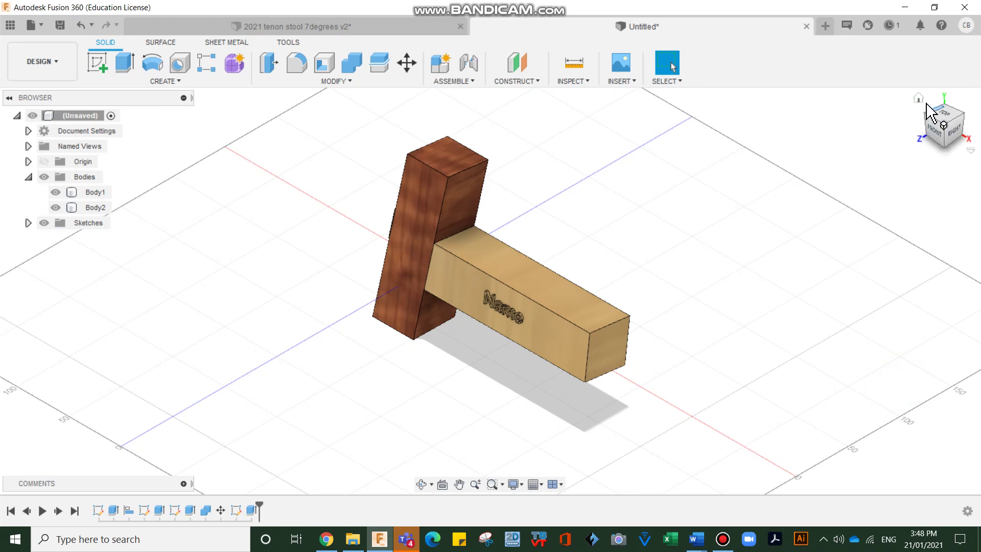
pyautogui.moveTo(919, 103); pyautogui.dragTo(942, 122)
pyautogui.click(919, 98)
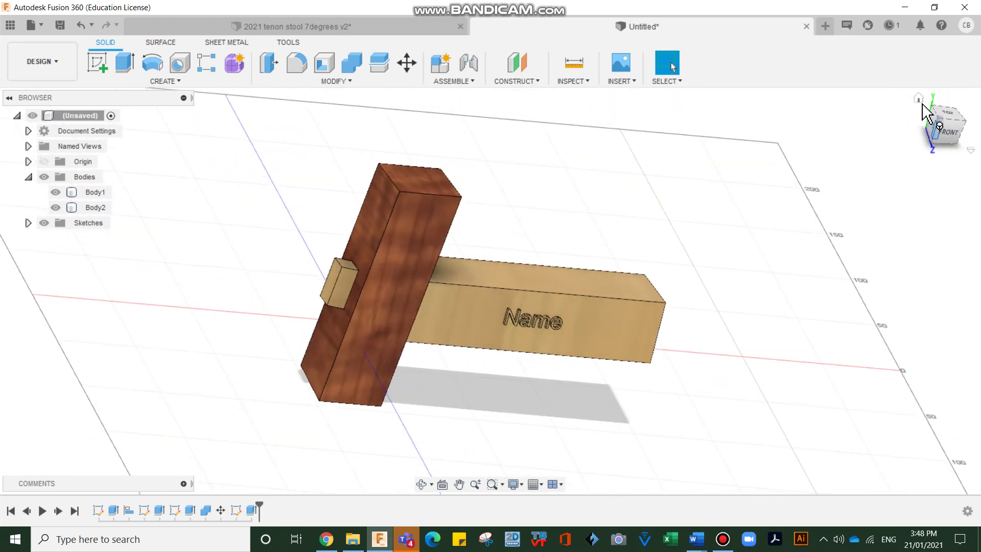